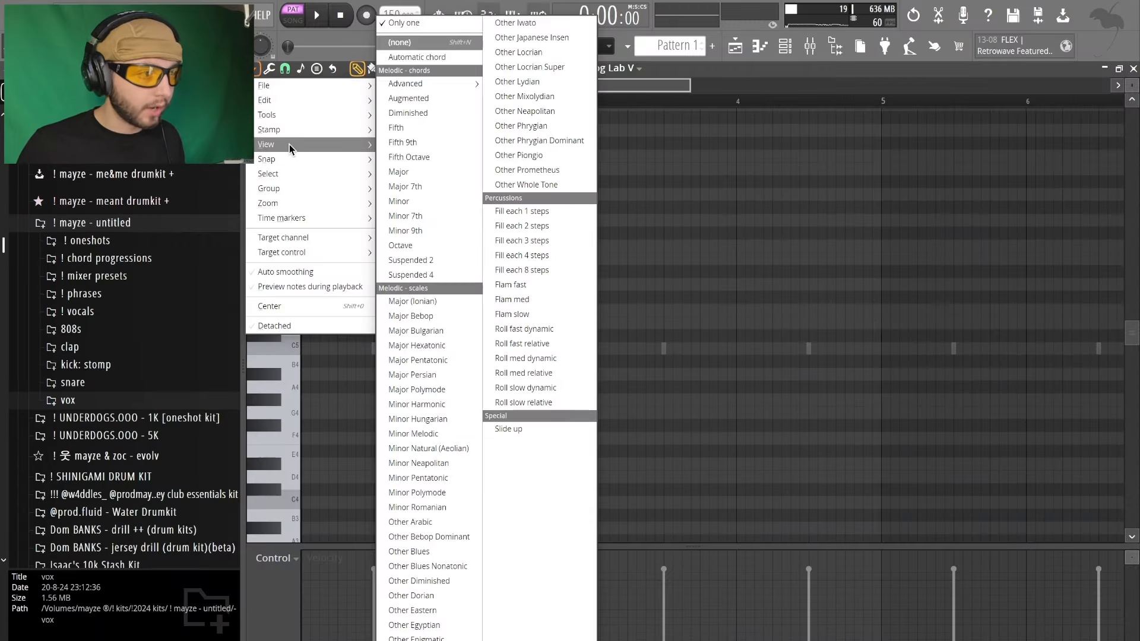
# Step: Draw a C#5 note ending at bar 3 and an A5 note from bar 1 that ends where the C#5 starts
pyautogui.moveTo(279, 145)
pyautogui.moveTo(445, 370)
pyautogui.click(422, 336)
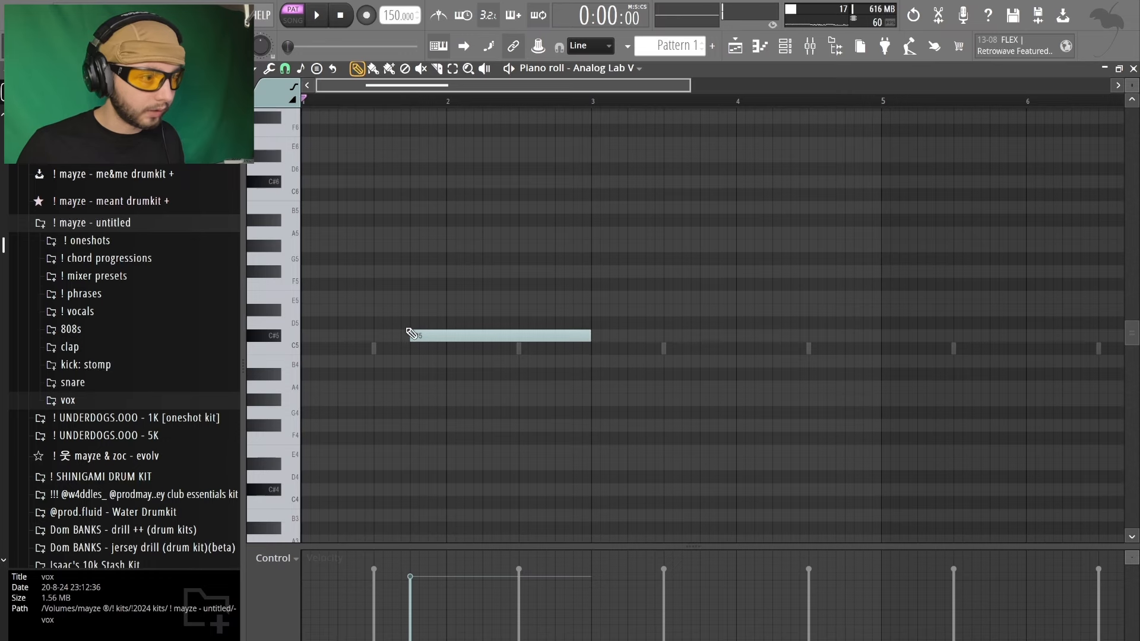
pyautogui.click(319, 312)
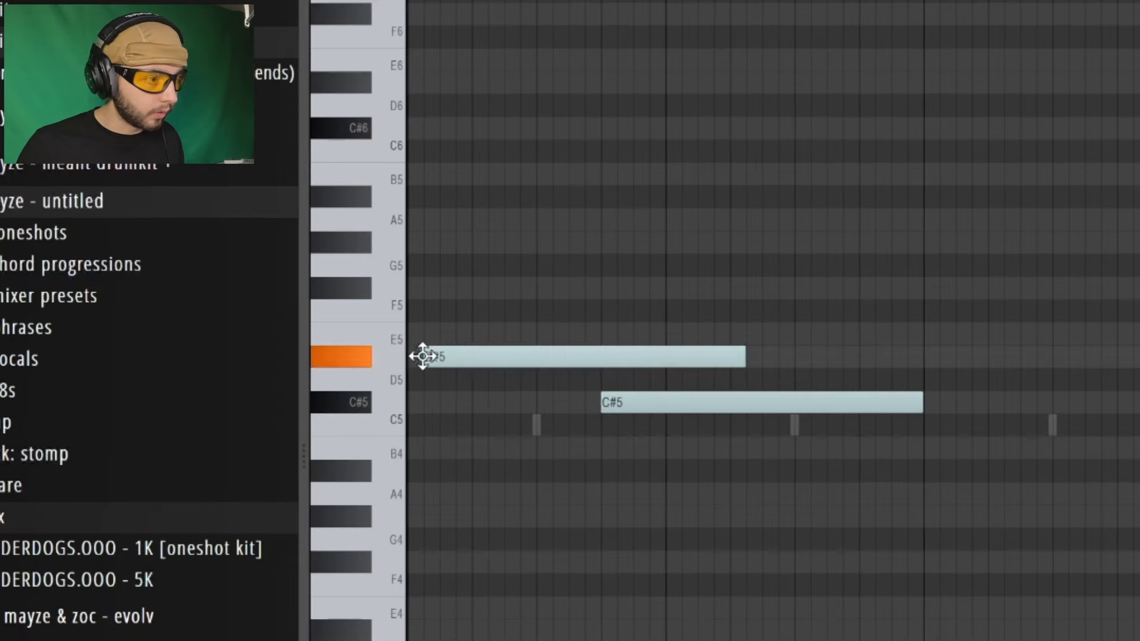
pyautogui.click(306, 297)
pyautogui.click(306, 271)
pyautogui.click(306, 247)
pyautogui.click(413, 221)
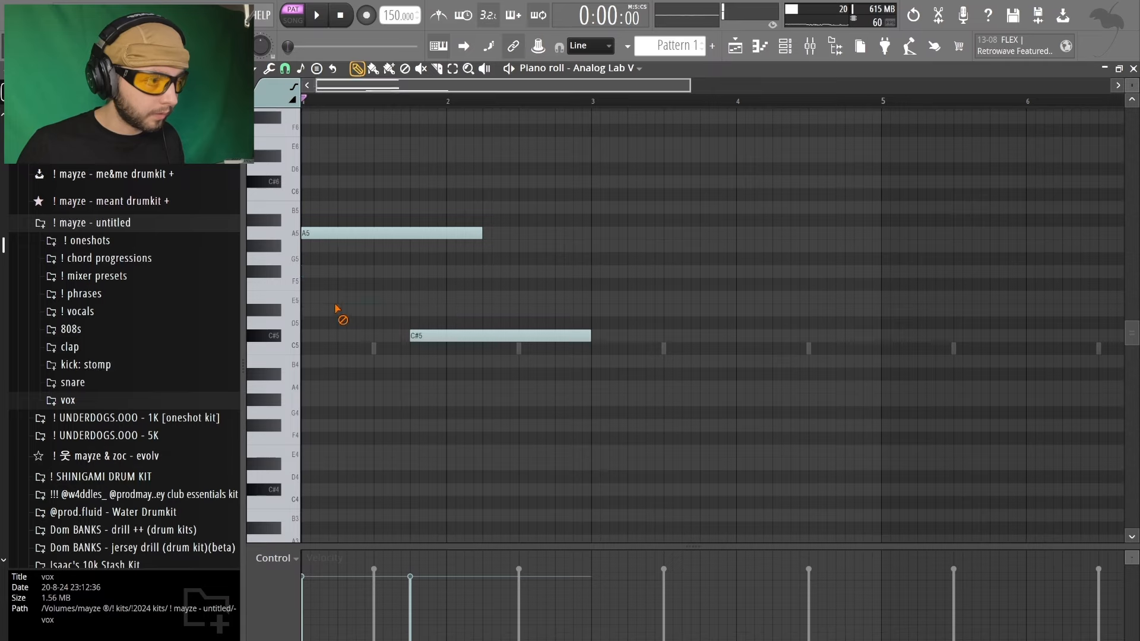
pyautogui.moveTo(729, 221); pyautogui.dragTo(609, 227)
# Step: Stack C#6, E6 and G#6 above the A5 note, and complete the second chord with E5, G#5 and B5 above C#5
pyautogui.scroll(2, 350, 275)
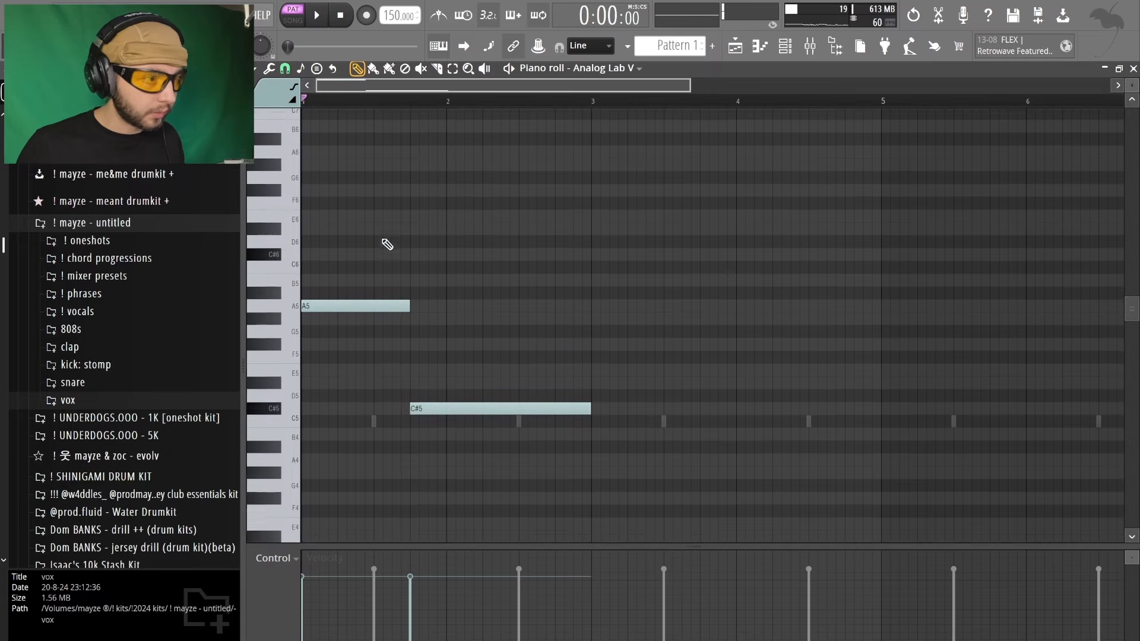
pyautogui.click(339, 263)
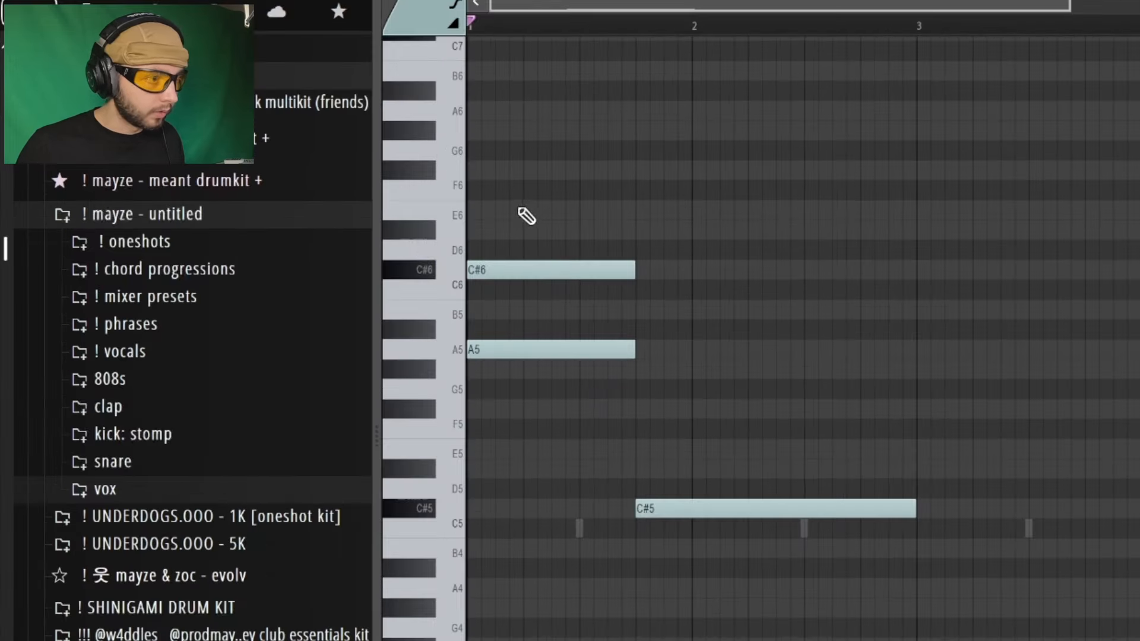
pyautogui.click(527, 216)
pyautogui.click(540, 142)
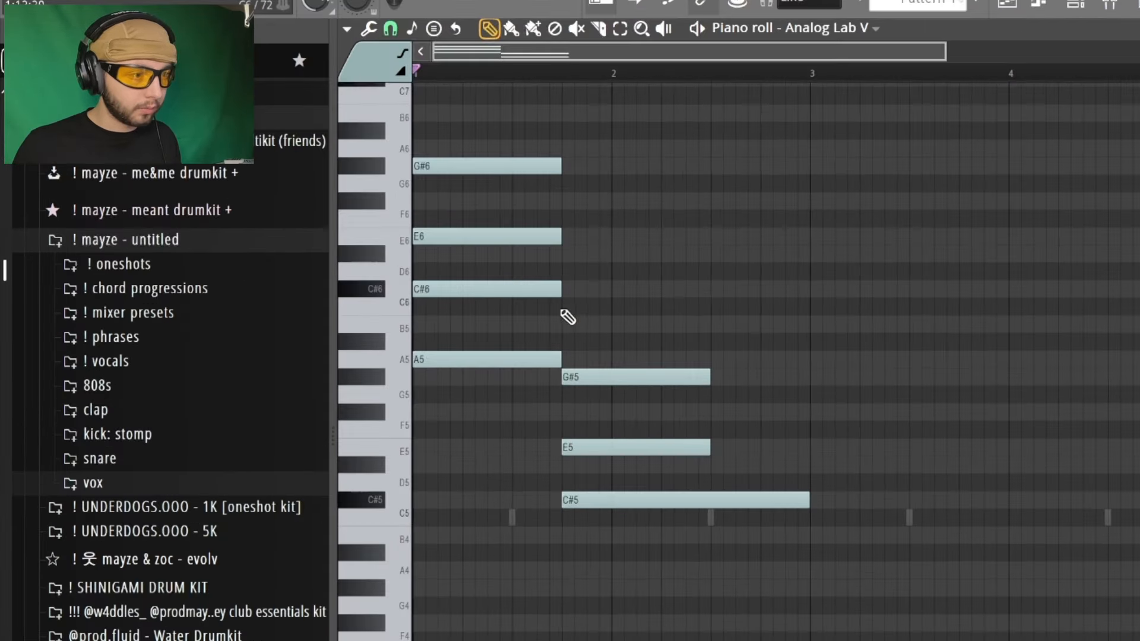
pyautogui.click(561, 321)
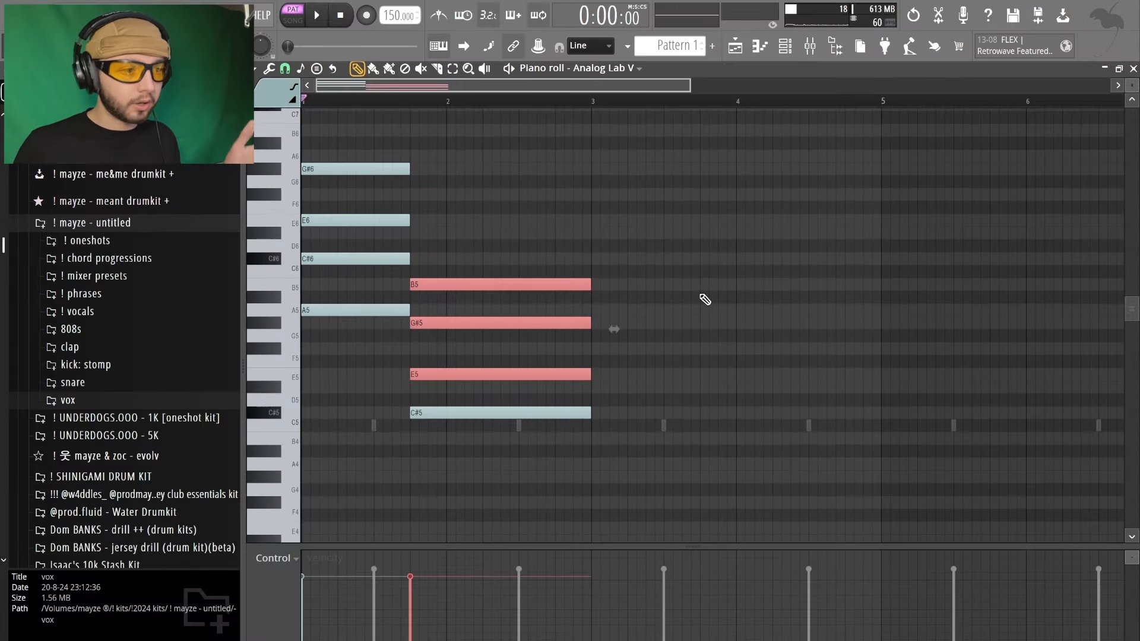
pyautogui.press('space')
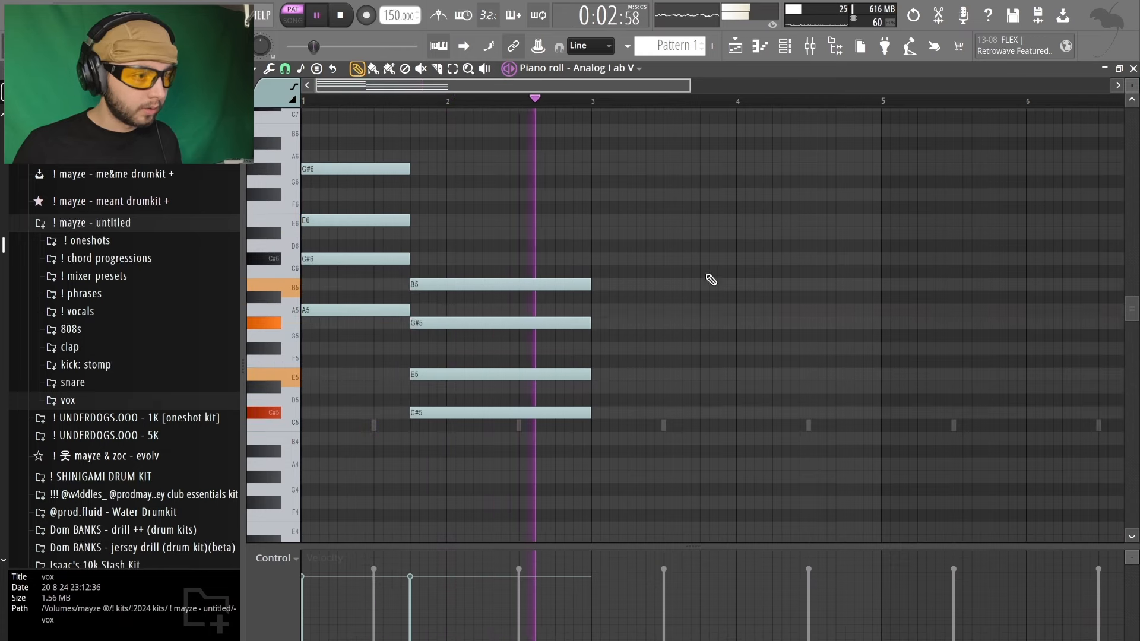
# Step: Revoice the chords by lowering A5, E6 and C#5 an octave and raising the second chord's top note to C#6
pyautogui.moveTo(445, 284); pyautogui.dragTo(445, 259)
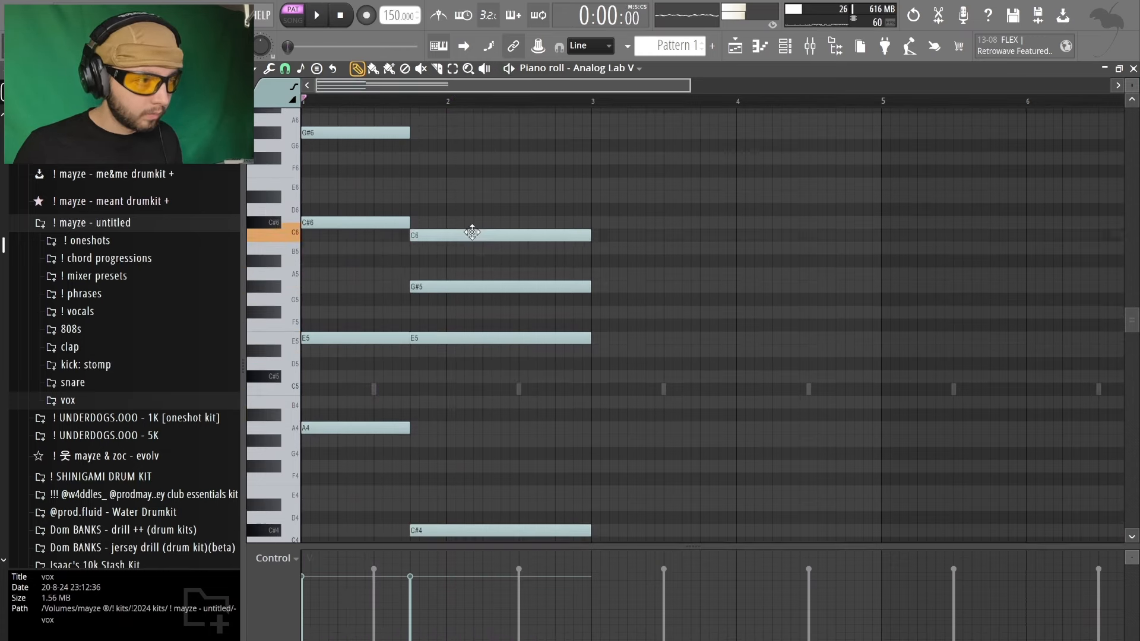
pyautogui.moveTo(472, 232); pyautogui.dragTo(472, 222)
pyautogui.press('space')
# Step: Duplicate the two-bar chord progression until it fills eight bars
pyautogui.press('super+b')
pyautogui.scroll(-2, 663, 260)
pyautogui.press('super+b')
pyautogui.scroll(-5, 663, 260)
pyautogui.press('super+a')
pyautogui.press('super+d')
pyautogui.press('super+a')
pyautogui.press('super+d')
pyautogui.scroll(-3, 855, 397)
# Step: Shorten the C#4 bass notes in bars 4 and 8 to mid-bar and fill the second half of each bar with E4
pyautogui.moveTo(848, 414); pyautogui.dragTo(815, 429)
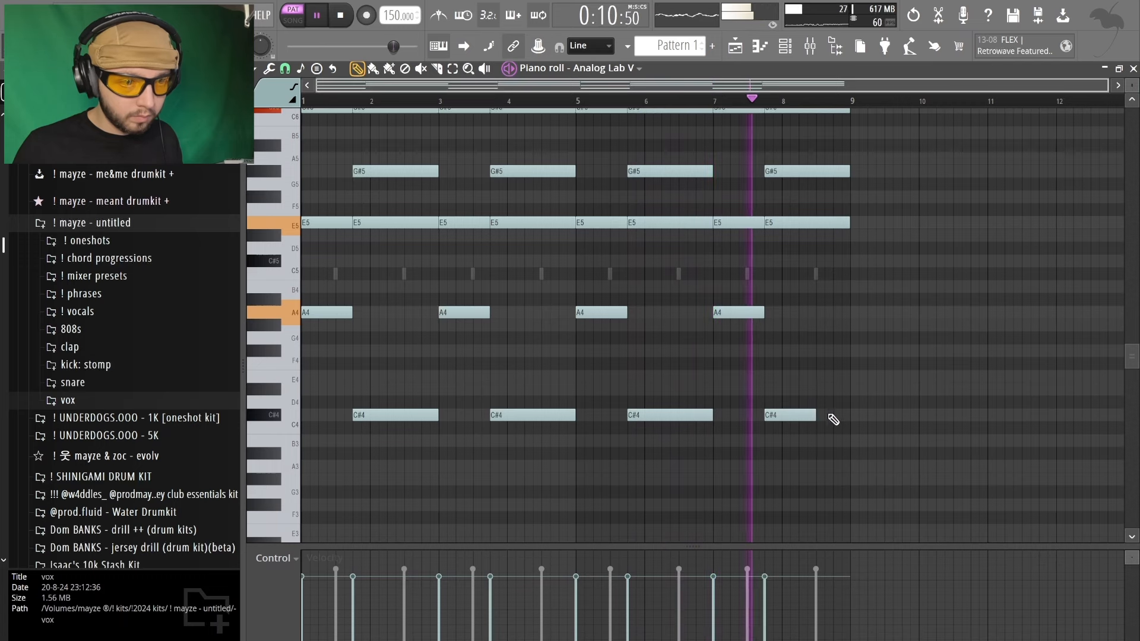
pyautogui.click(822, 376)
pyautogui.moveTo(855, 380); pyautogui.dragTo(849, 378)
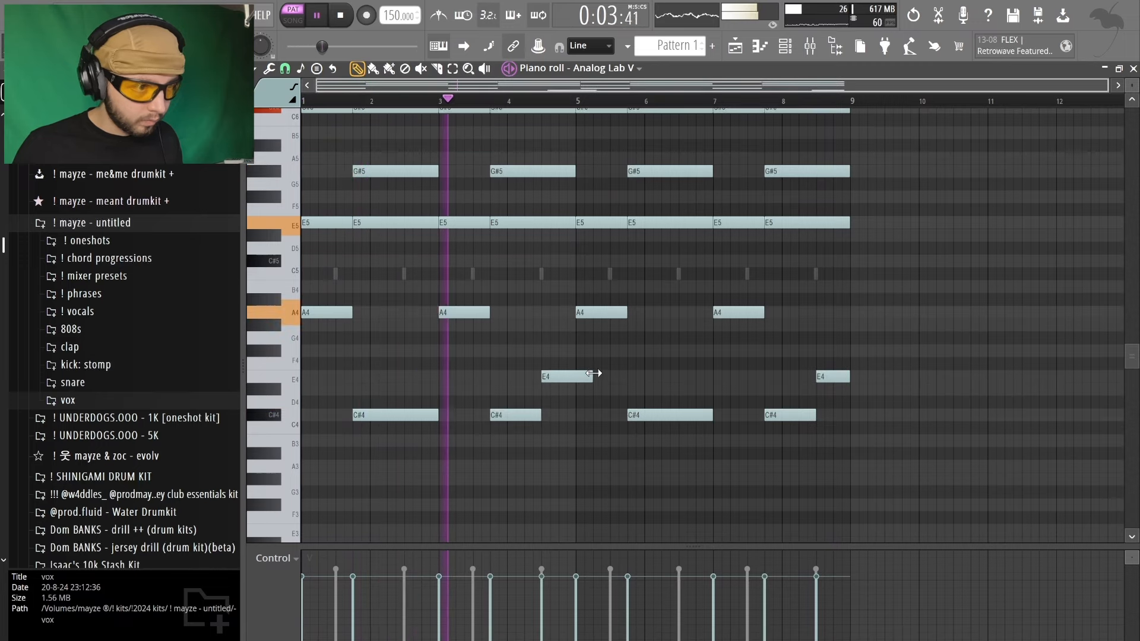
# Step: Shorten the ends of all notes slightly to leave a gap after each chord, and play the progression
pyautogui.scroll(3, 580, 395)
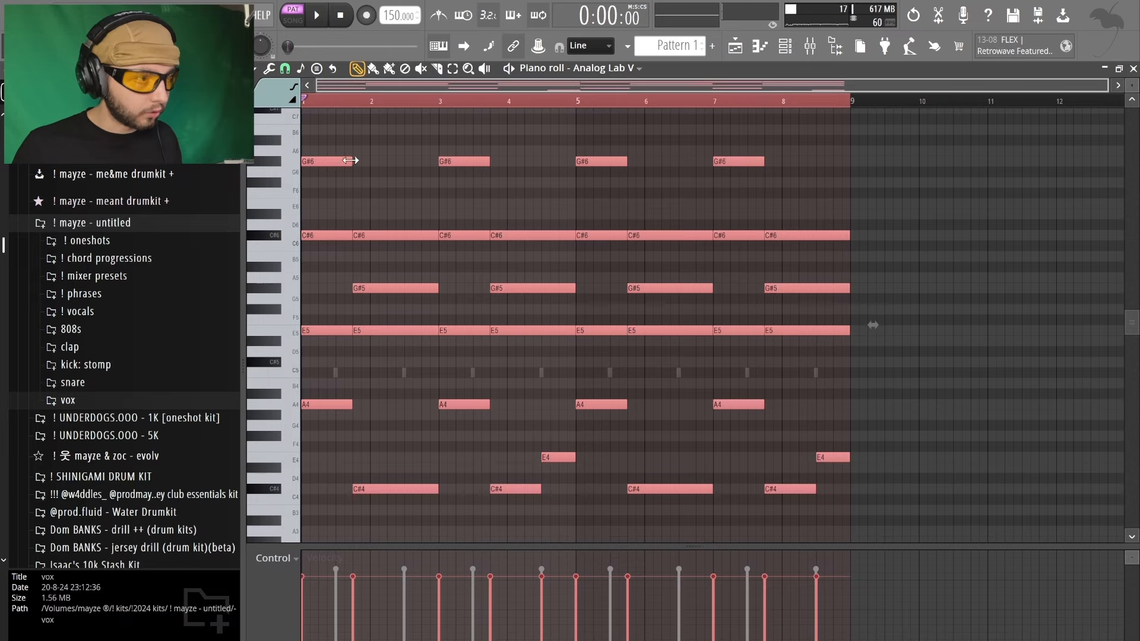
pyautogui.moveTo(350, 160); pyautogui.dragTo(342, 161)
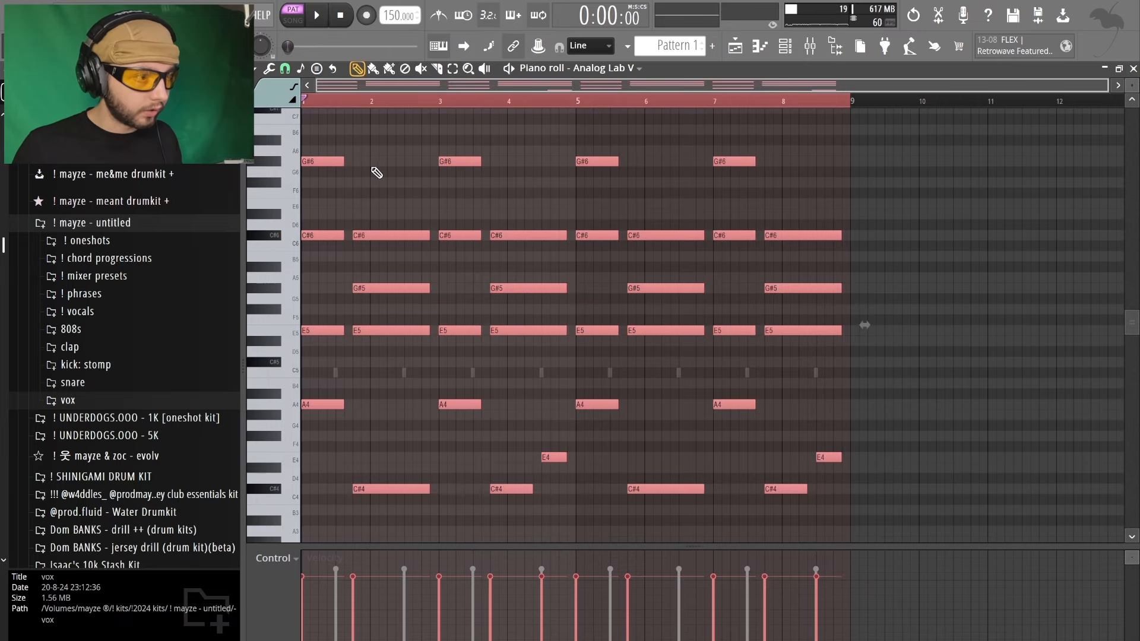
pyautogui.click(384, 175)
pyautogui.press('space')
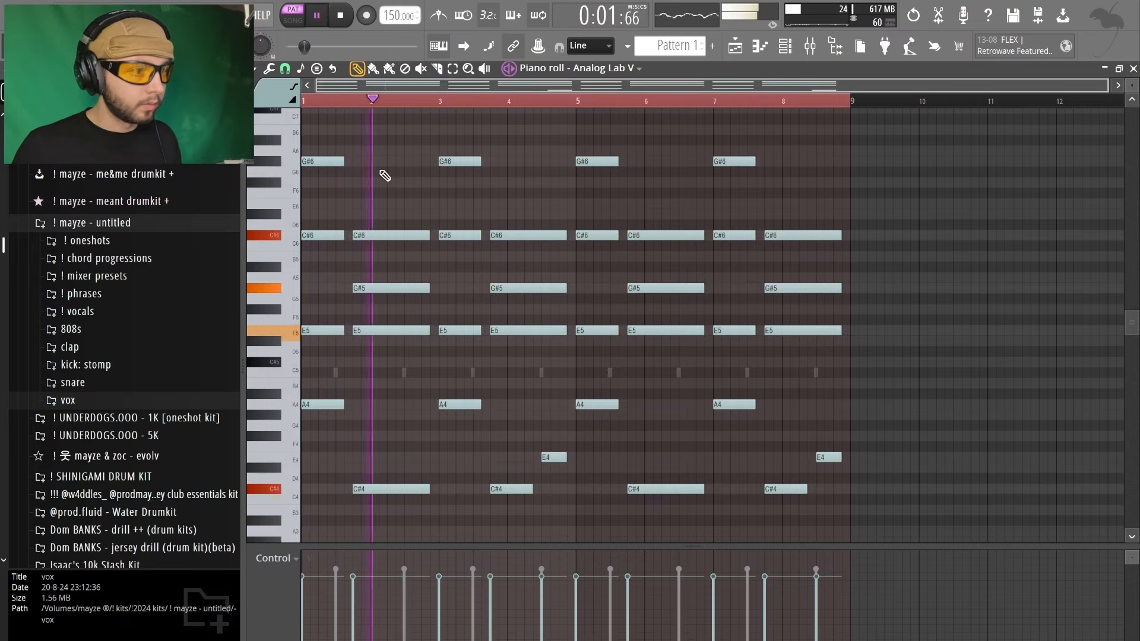
# Step: Place Pattern 1 at bar 1 of Track 1 and bounce it to audio, sliced per chord on Track 2
pyautogui.hotkey('ctrl', 'a')
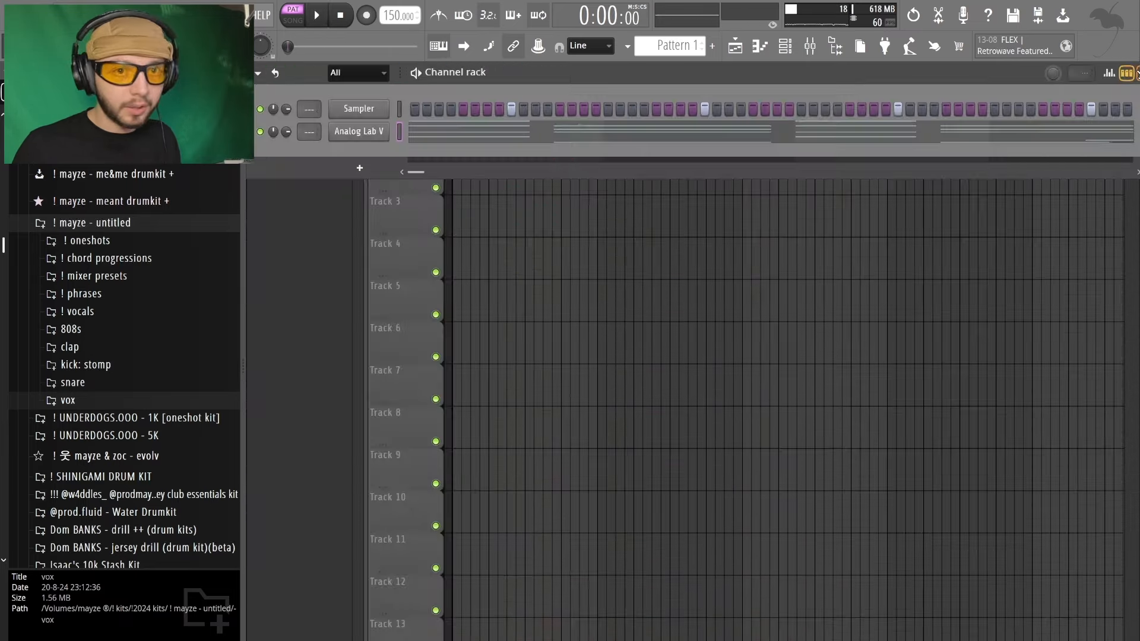
pyautogui.rightClick(351, 141)
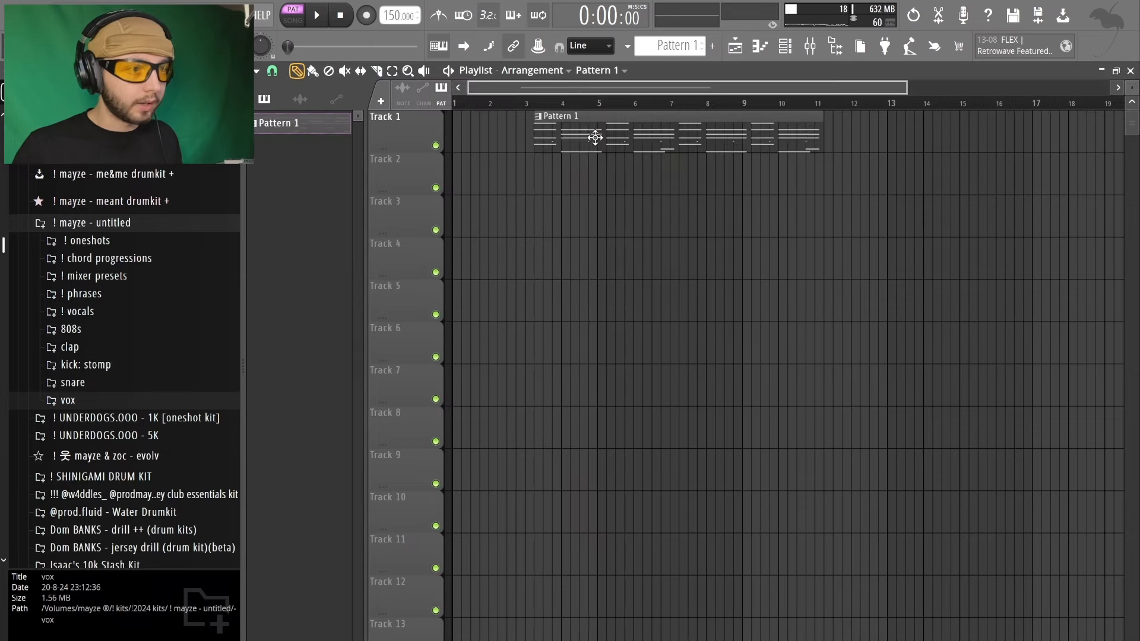
pyautogui.moveTo(457, 102); pyautogui.dragTo(756, 102)
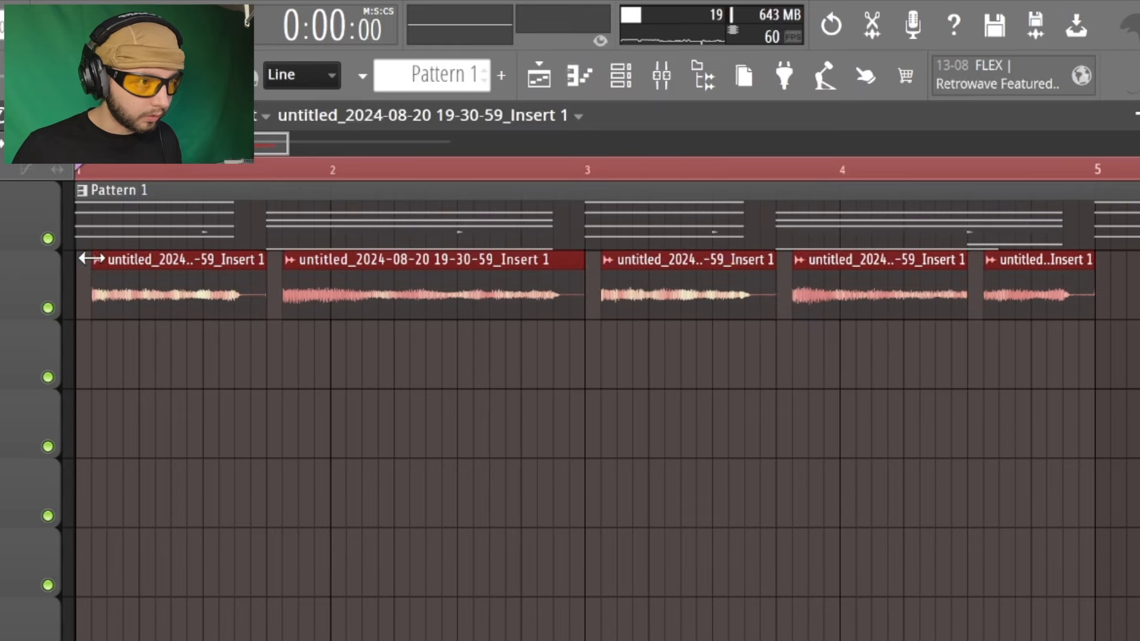
# Step: Mute Track 1, shift the audio slices on Track 2 so the first starts exactly at bar 1, and play them
pyautogui.press('space')
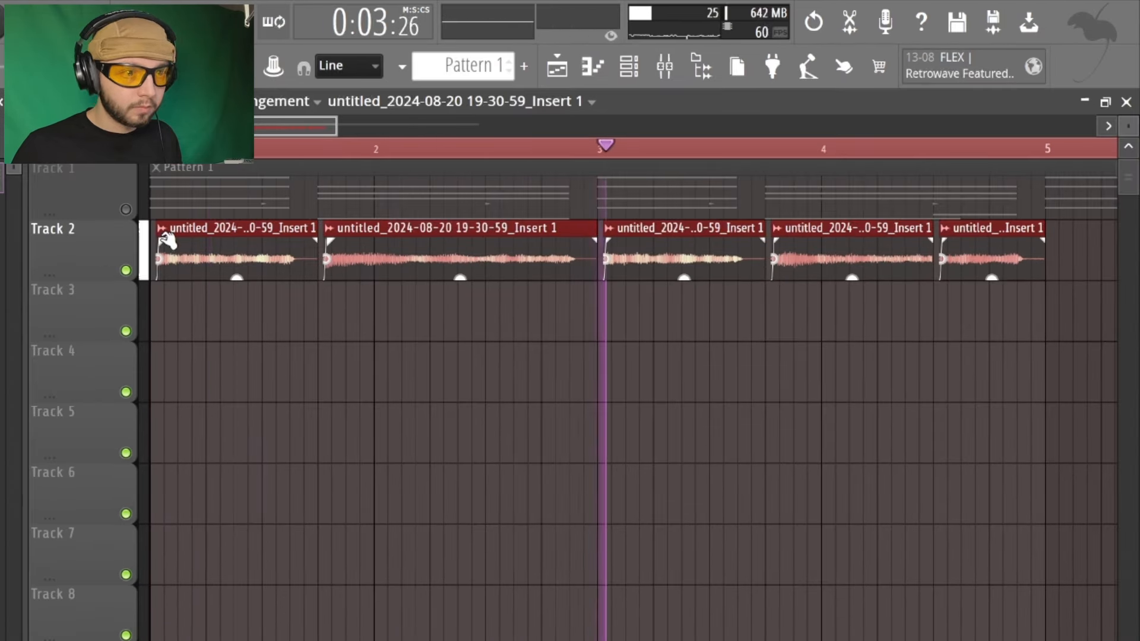
pyautogui.press('space')
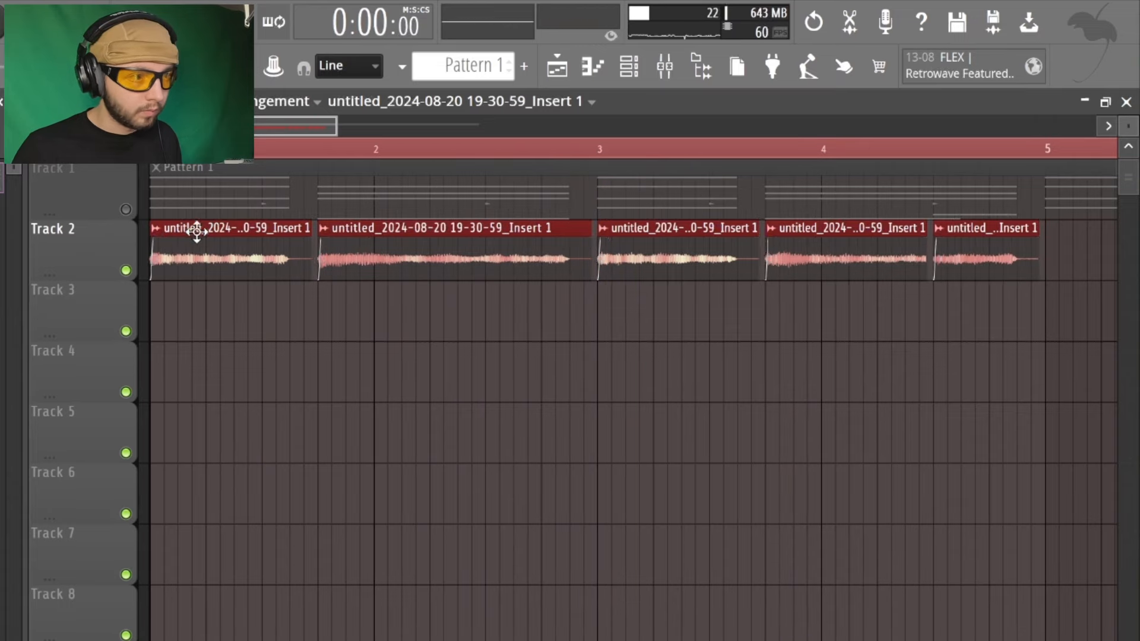
pyautogui.press('space')
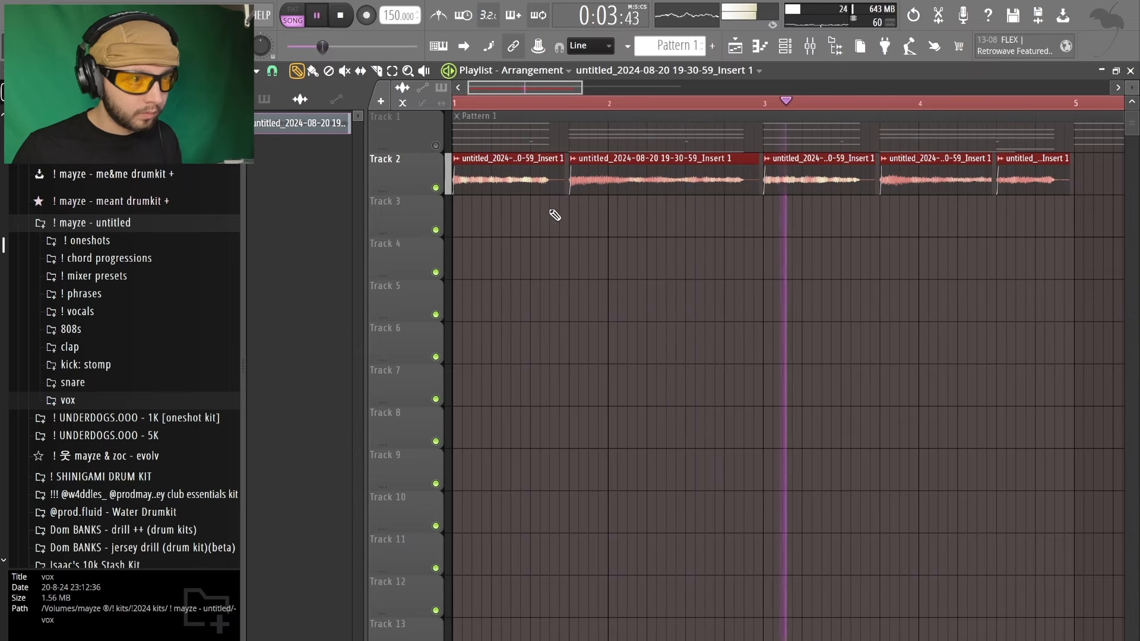
# Step: Duplicate the four bars of audio slices on Track 2 into bars 5 to 8
pyautogui.scroll(-4, 563, 217)
pyautogui.moveTo(793, 205); pyautogui.dragTo(473, 215)
pyautogui.moveTo(514, 161); pyautogui.dragTo(686, 161)
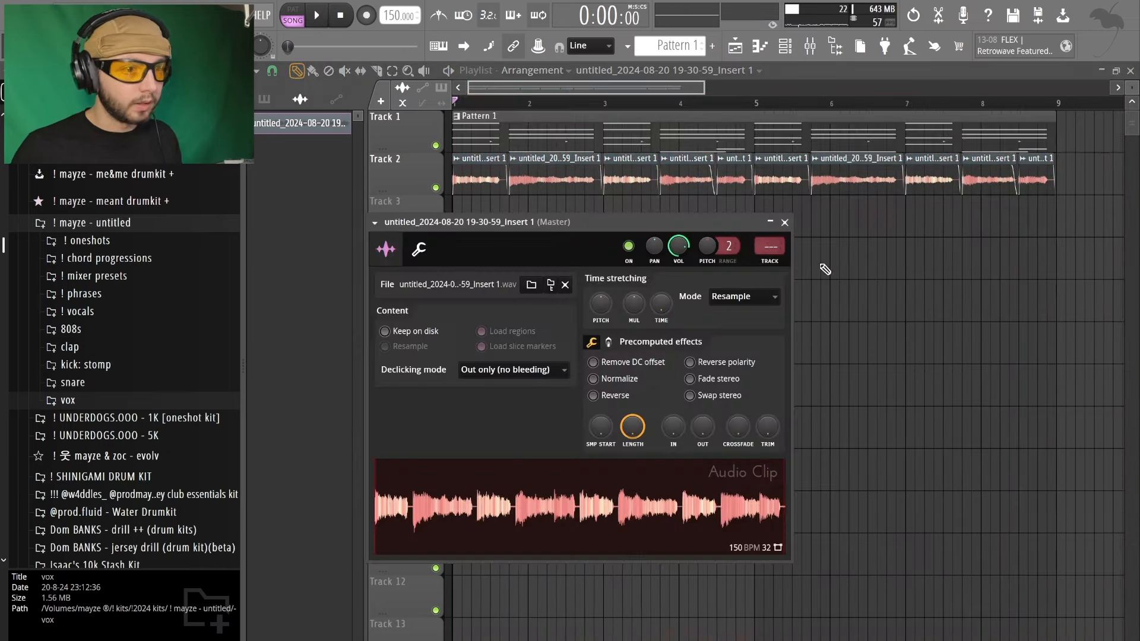
# Step: Load OTT in slot 4 of the audio clip's mixer track 2 and cut its lows by 18 dB at 128 Hz
pyautogui.press('F9')
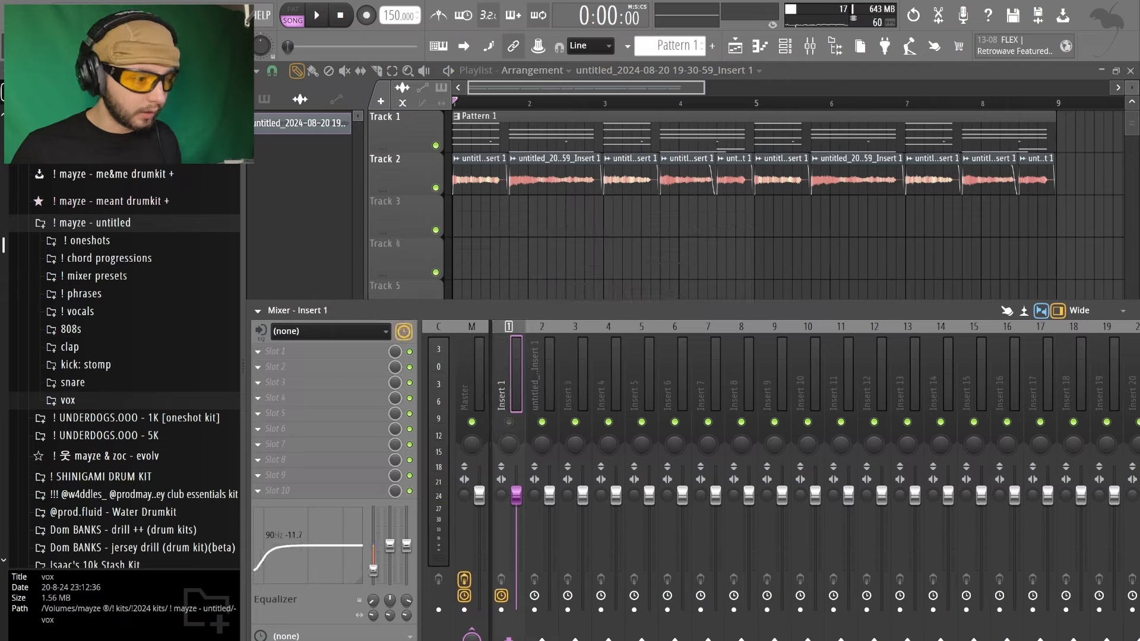
pyautogui.click(288, 403)
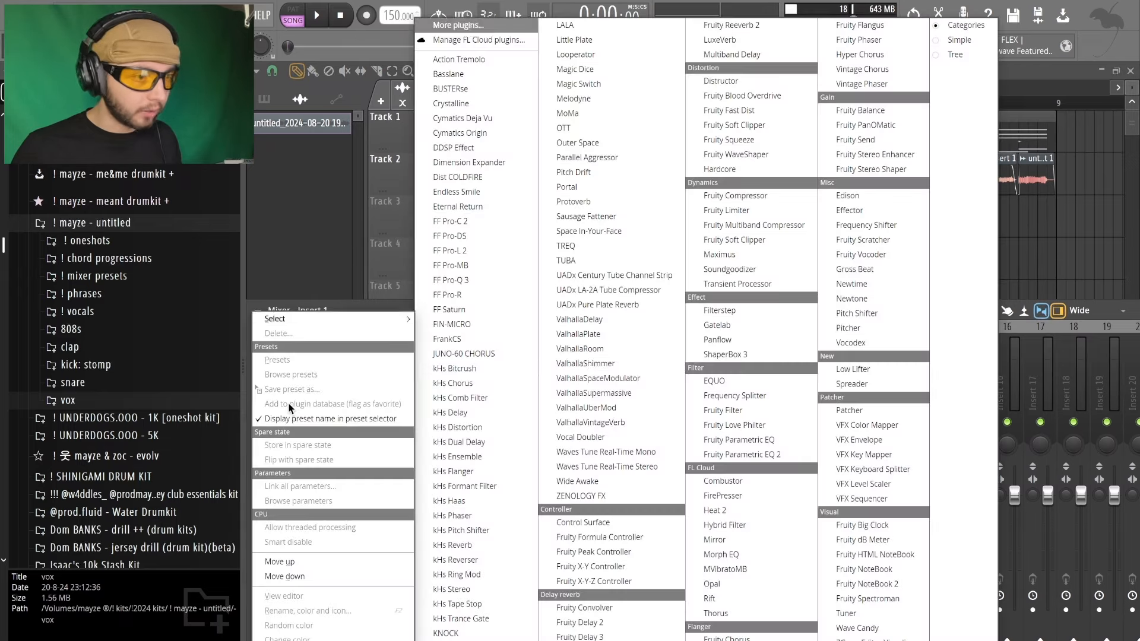
pyautogui.click(576, 123)
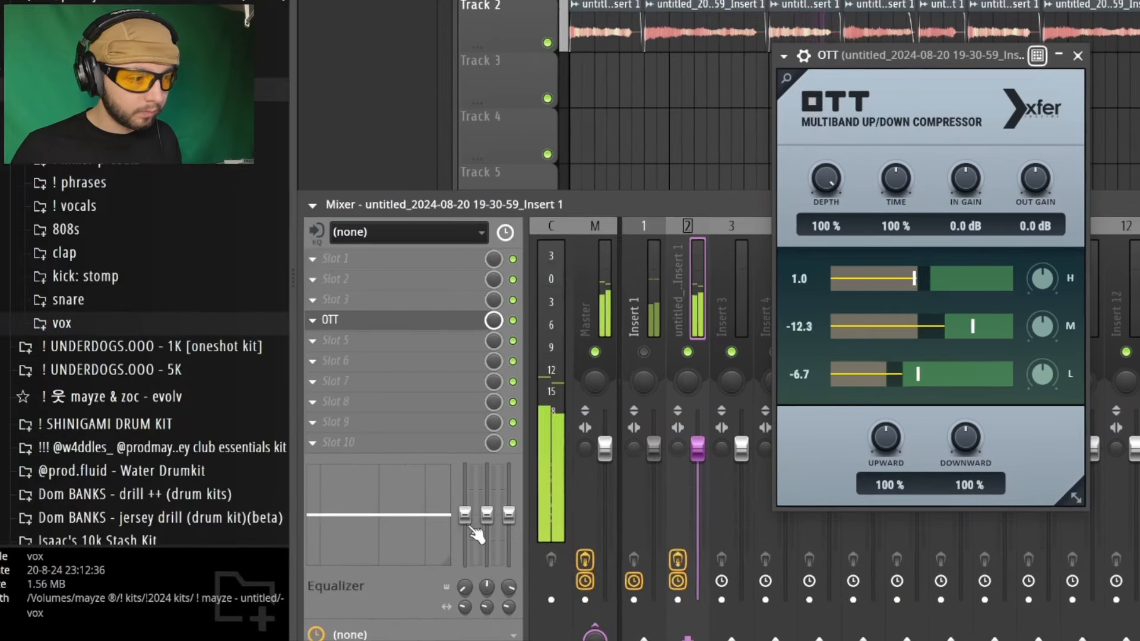
pyautogui.moveTo(128, 618); pyautogui.dragTo(127, 640)
pyautogui.scroll(-10, 464, 583)
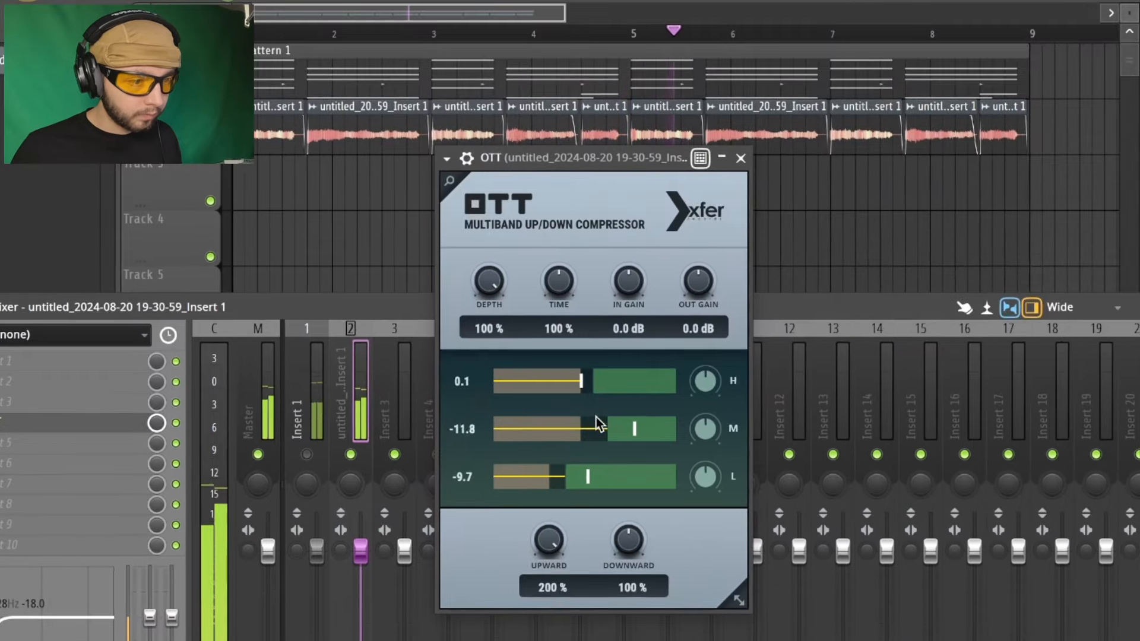
# Step: Set OTT's Downward compression to 200 %, lower the high band's gain, and adjust the high, mid and low band thresholds
pyautogui.moveTo(632, 541); pyautogui.dragTo(676, 365)
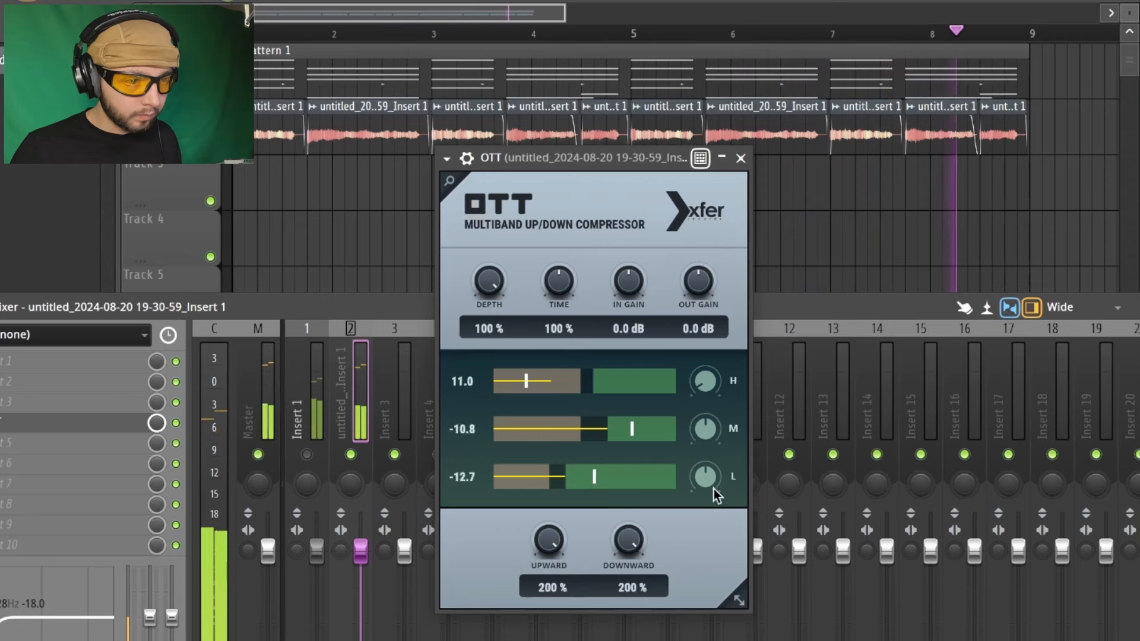
pyautogui.moveTo(586, 393); pyautogui.dragTo(415, 397)
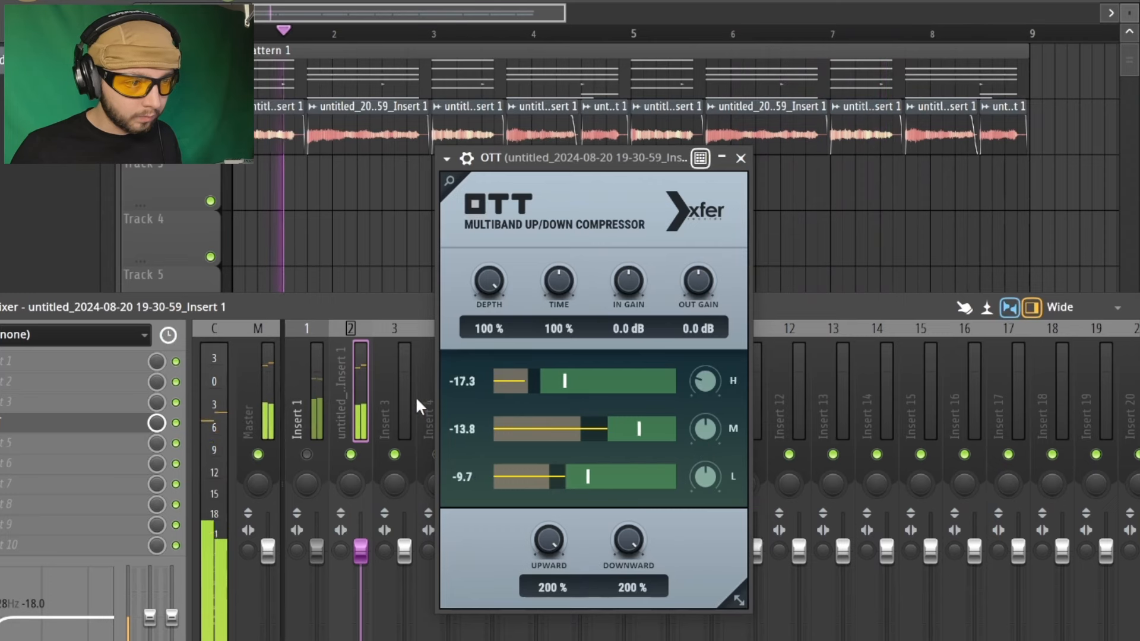
pyautogui.moveTo(607, 421); pyautogui.dragTo(629, 435)
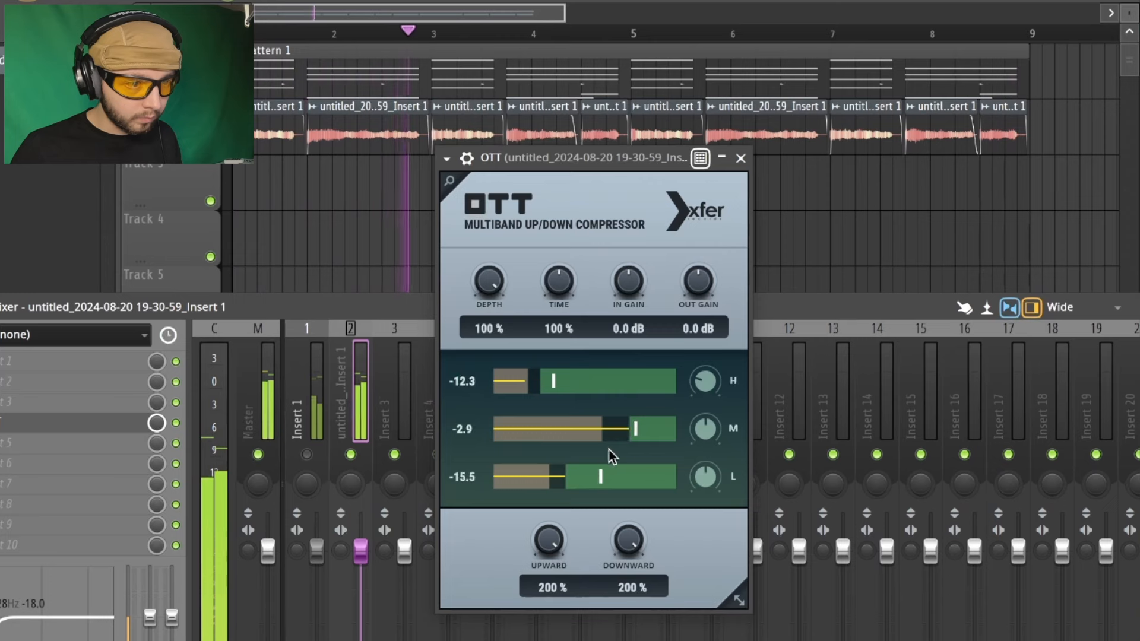
pyautogui.moveTo(572, 487); pyautogui.dragTo(608, 444)
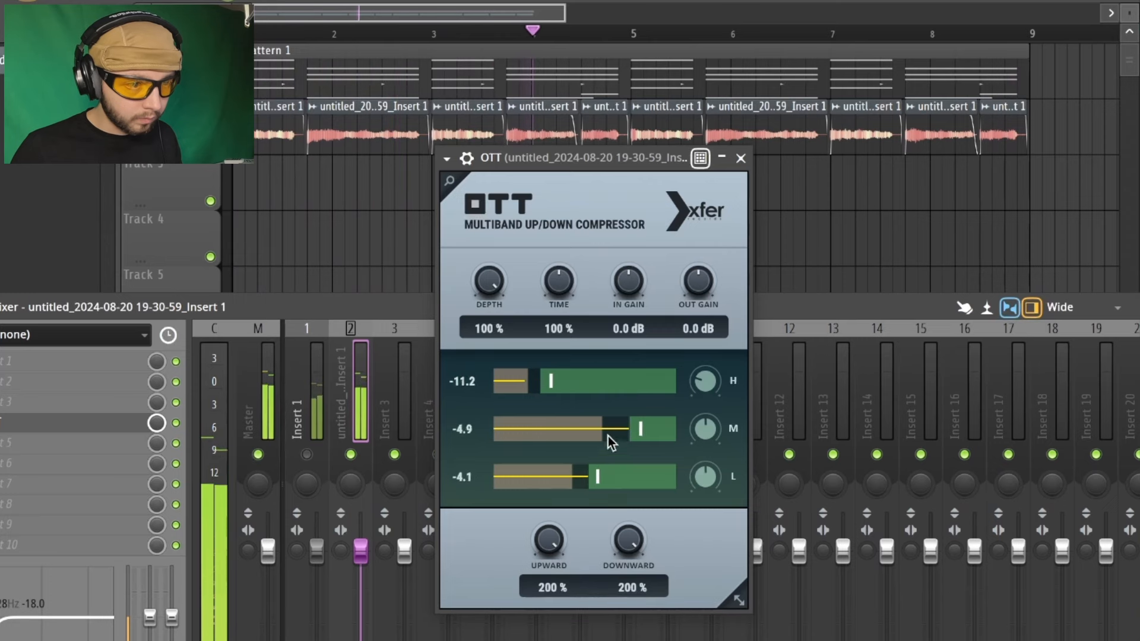
pyautogui.moveTo(543, 392); pyautogui.dragTo(569, 387)
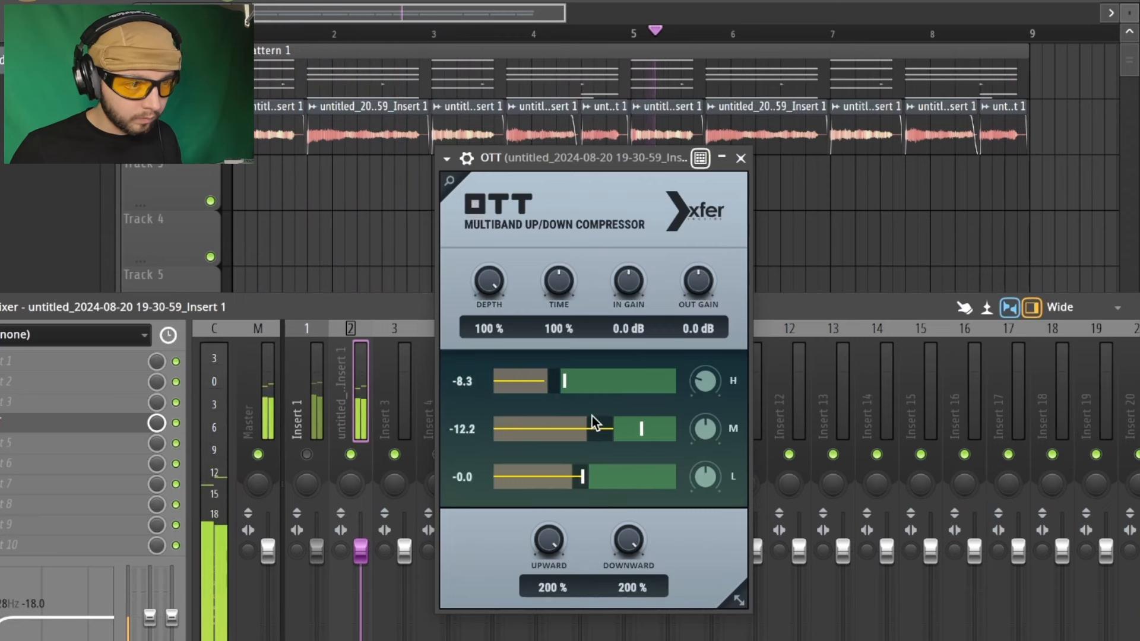
pyautogui.moveTo(602, 423); pyautogui.dragTo(627, 423)
pyautogui.moveTo(544, 383); pyautogui.dragTo(536, 383)
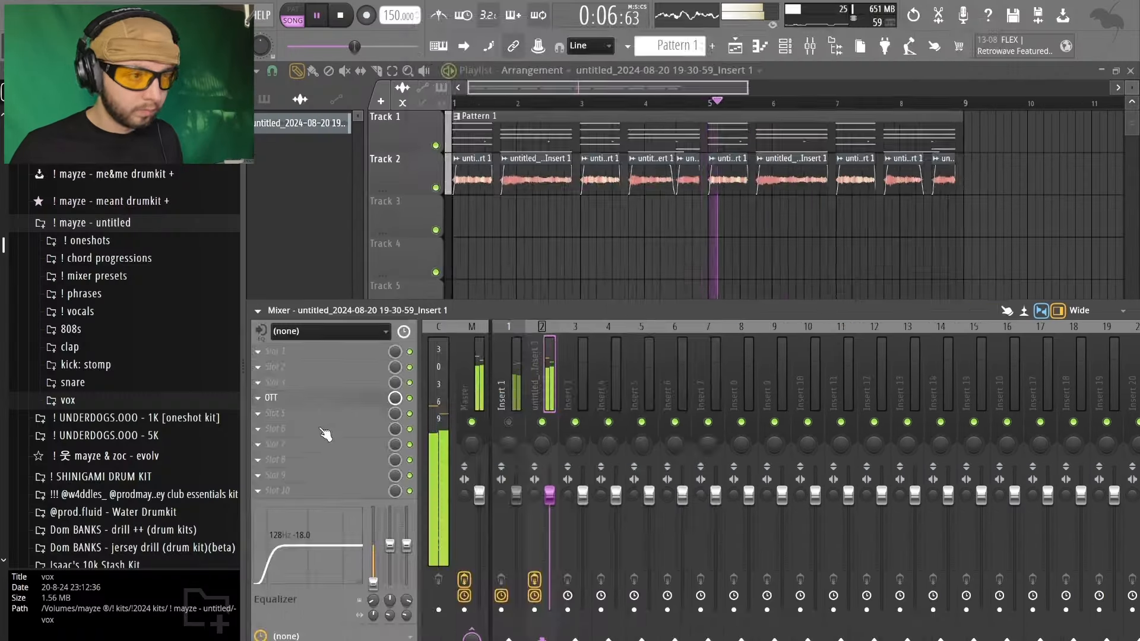
# Step: Load kHs Bitcrush in slot 6 of the same mixer track and set its rate to 10.5 kHz
pyautogui.click(324, 432)
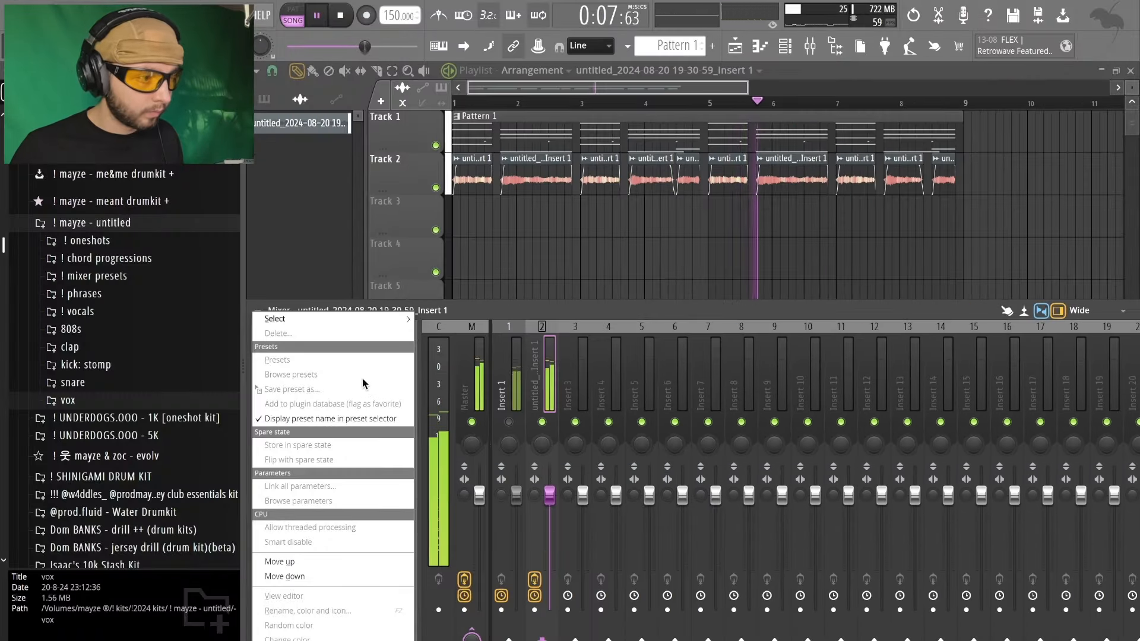
pyautogui.moveTo(343, 322)
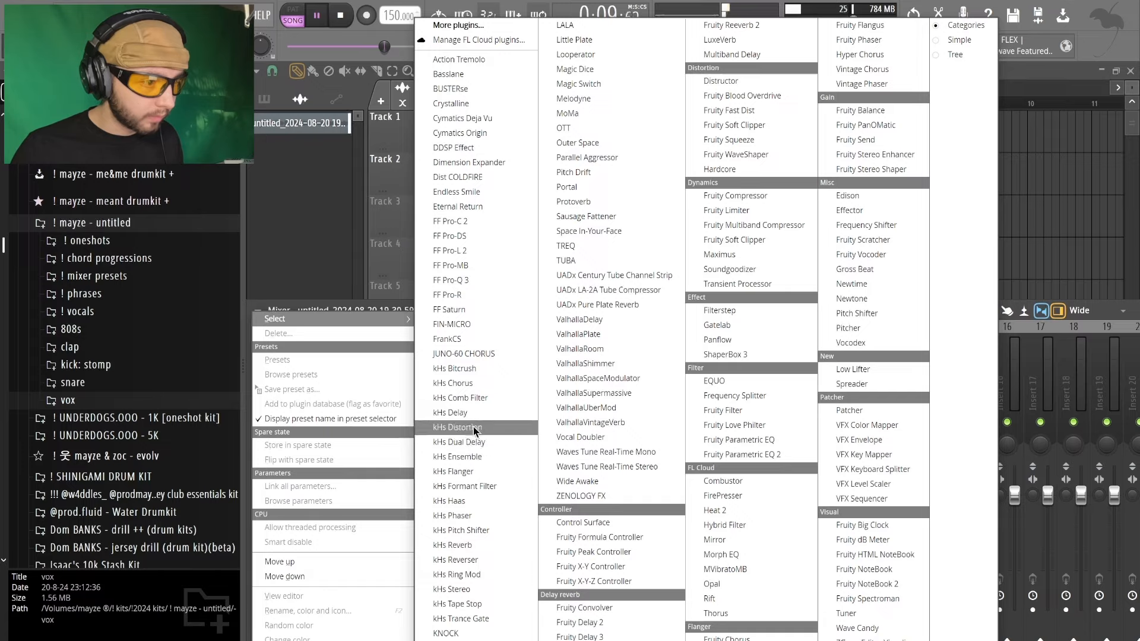
pyautogui.click(462, 369)
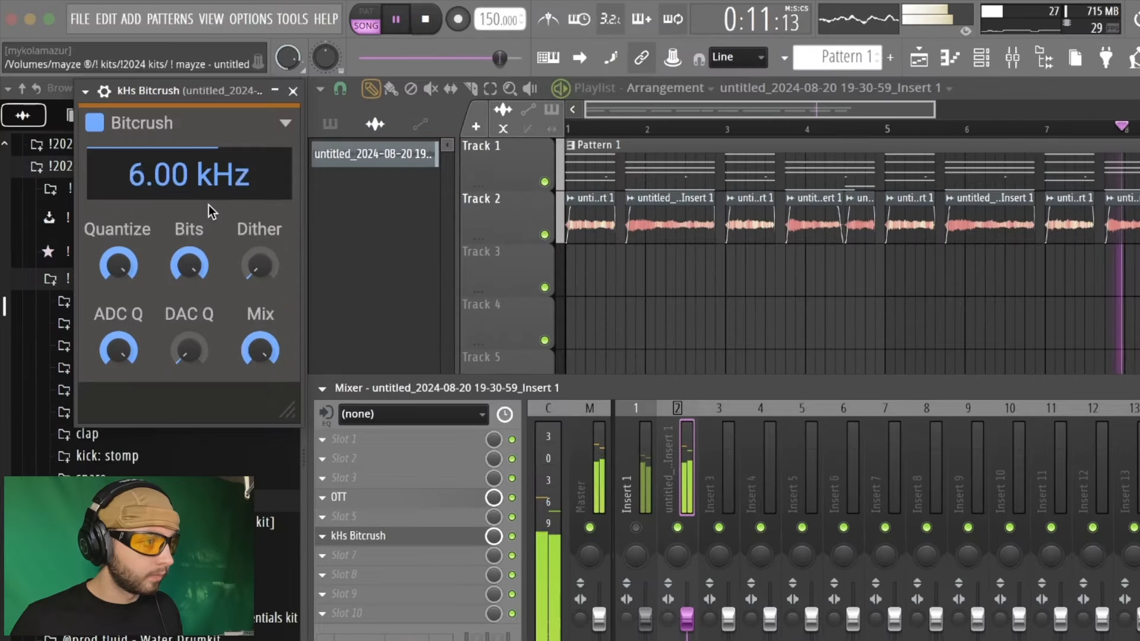
pyautogui.moveTo(180, 176); pyautogui.dragTo(181, 174)
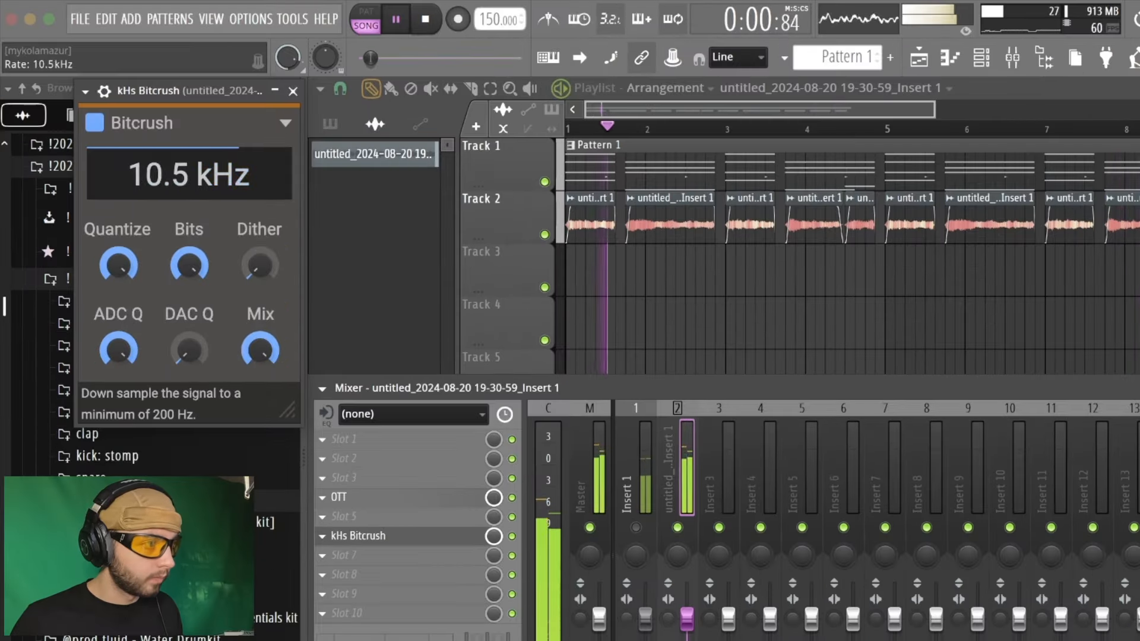
# Step: Reduce the Bitcrush mix to 15 % and close the effect
pyautogui.moveTo(259, 350); pyautogui.dragTo(259, 390)
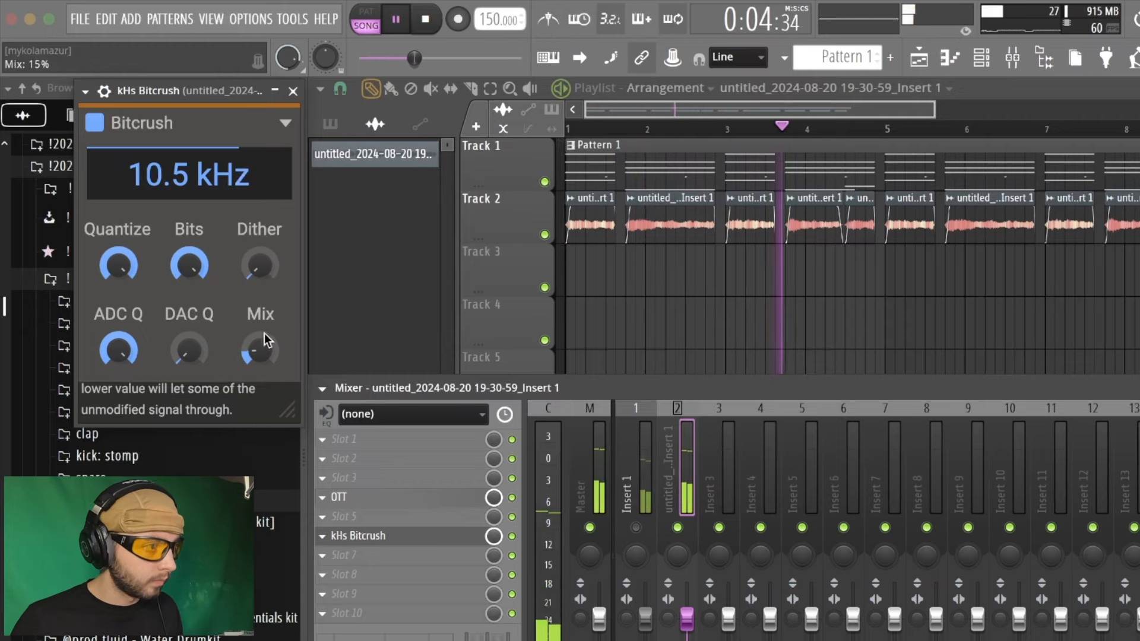
pyautogui.click(293, 91)
# Step: Load Fruity parametric EQ 2 in slot 8 of mixer track 2 and dip the mids with band 2 near 500 Hz and band 4 near 2 kHz
pyautogui.click(274, 418)
pyautogui.click(742, 454)
pyautogui.moveTo(460, 330); pyautogui.dragTo(576, 411)
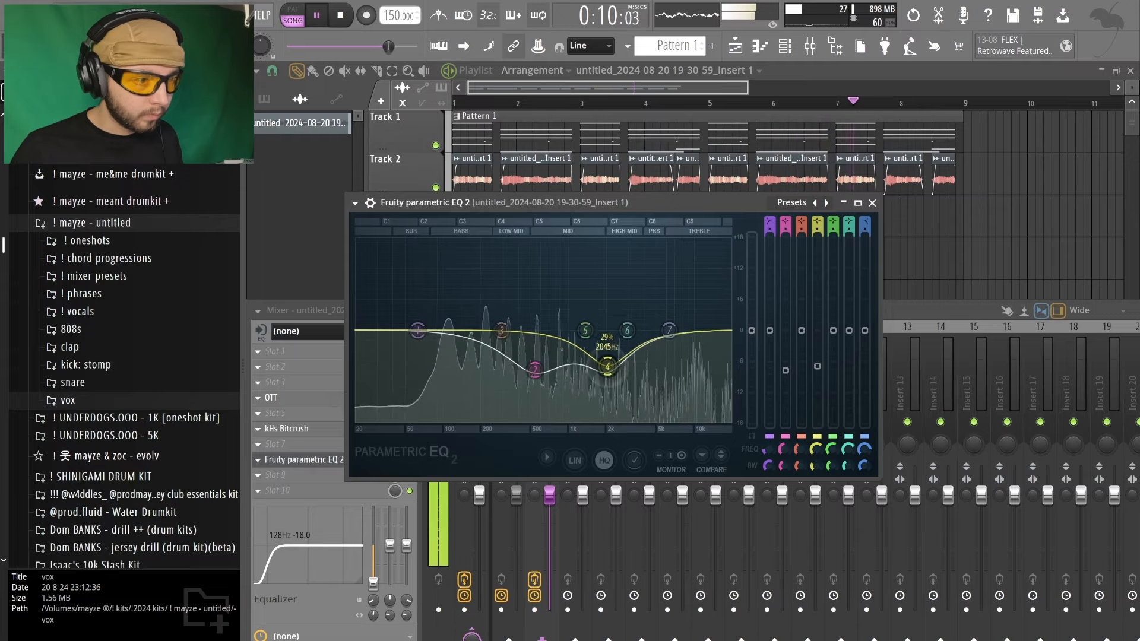
pyautogui.moveTo(672, 375); pyautogui.dragTo(694, 381)
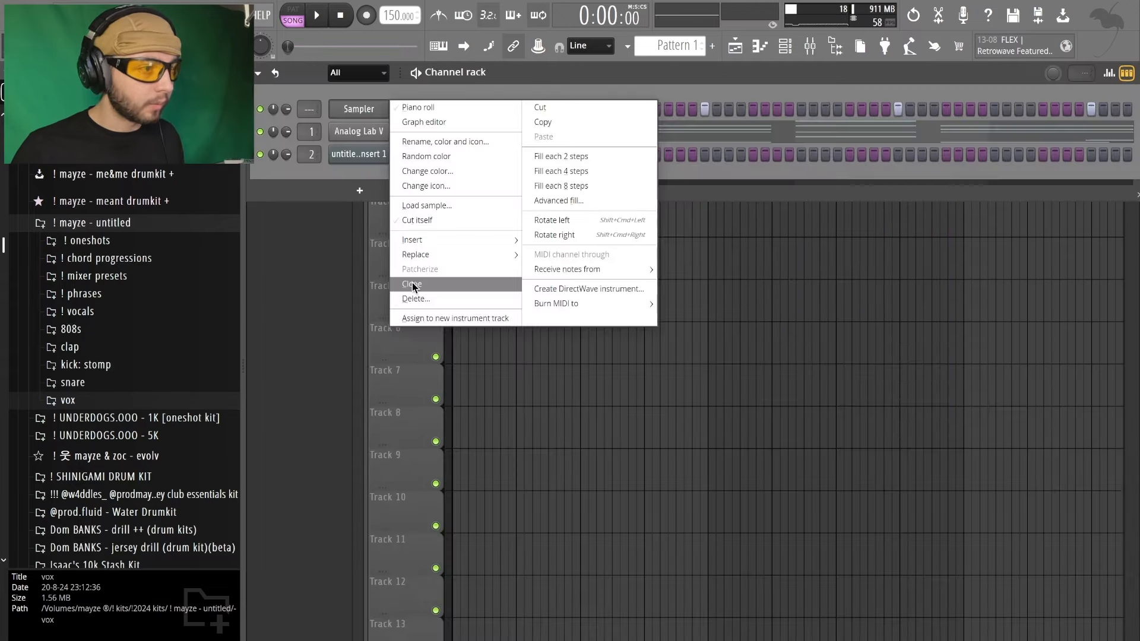
# Step: Clone the Sampler channel, audition snares from the mayze - meant drumkit and load mayze - go [snare]_3 on the clone
pyautogui.press('Escape')
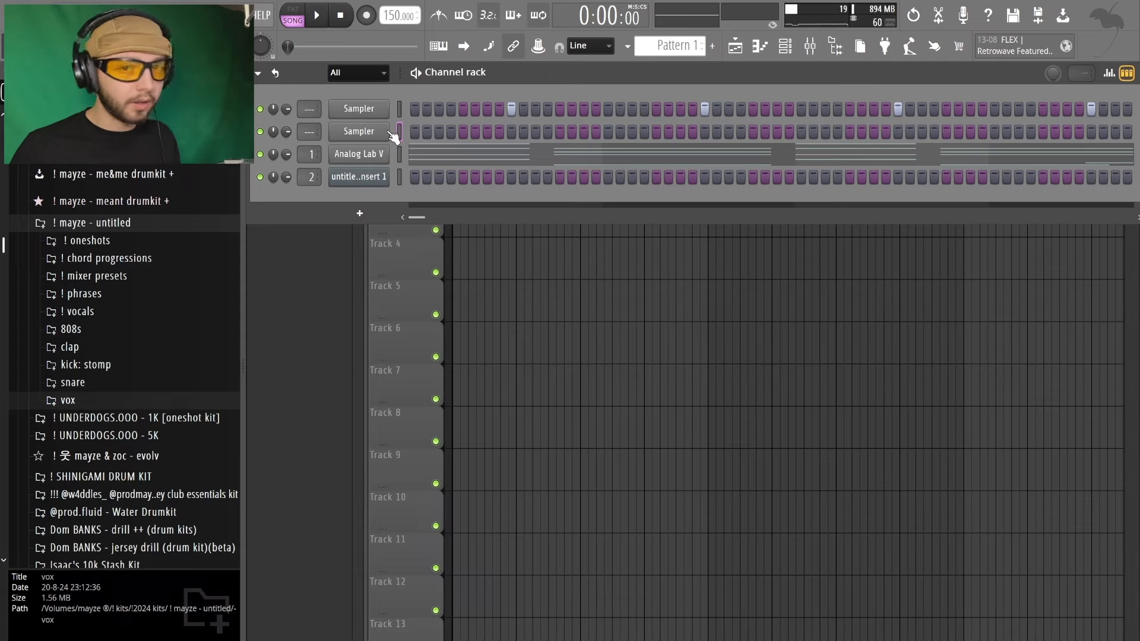
pyautogui.click(110, 200)
pyautogui.click(83, 271)
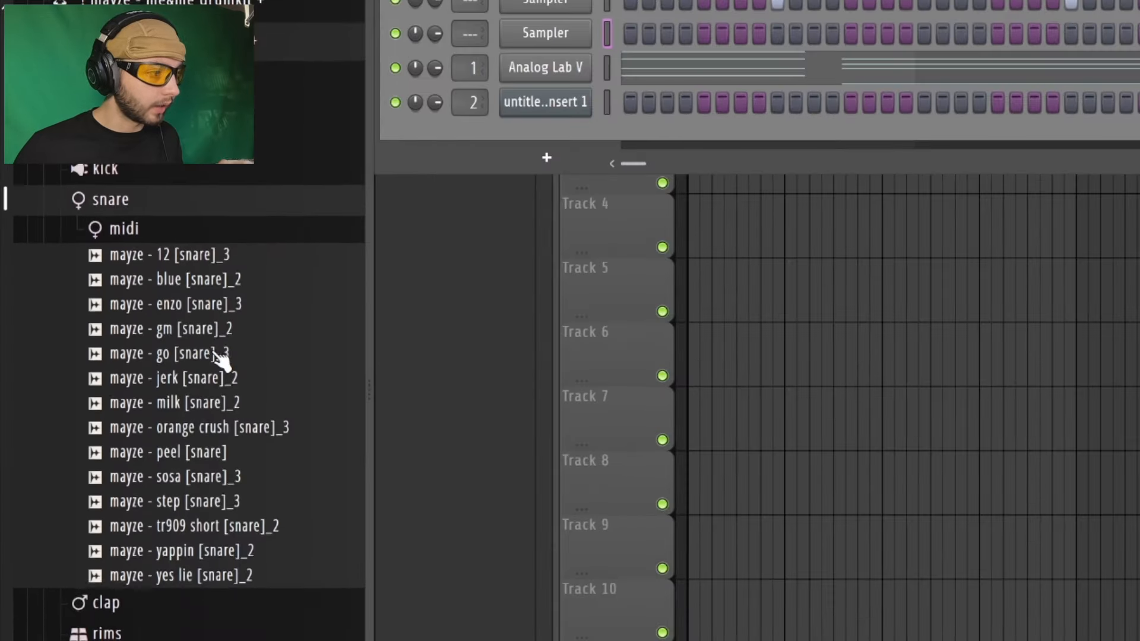
pyautogui.click(192, 454)
pyautogui.click(188, 378)
pyautogui.click(189, 352)
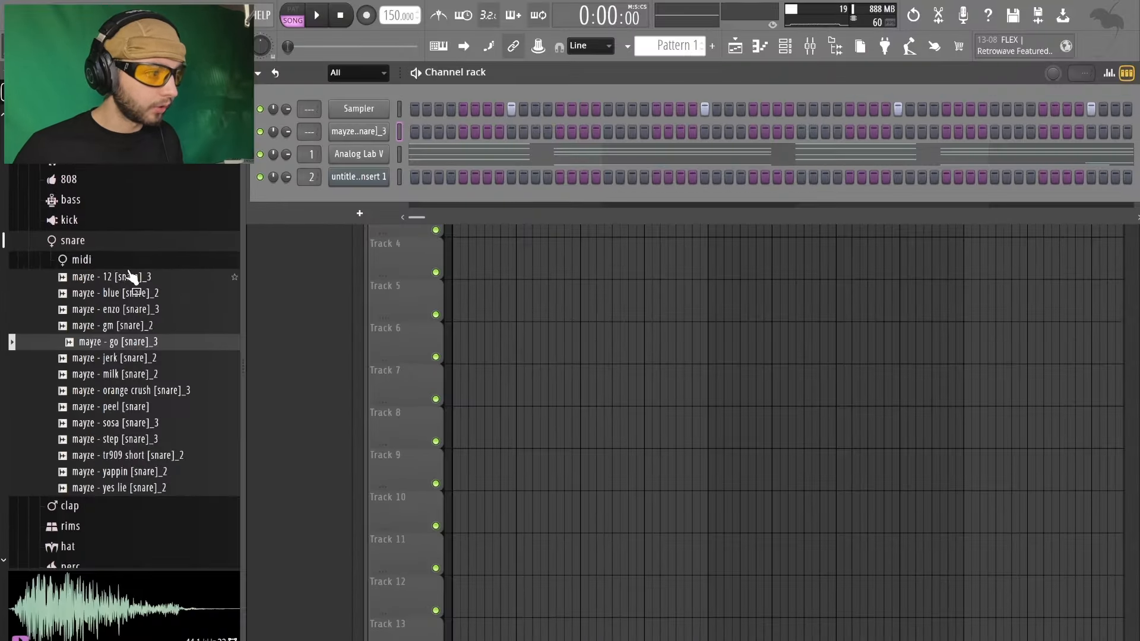
# Step: Apply the jerk 1 MIDI from the snare midi folder to the go [snare]_3 channel and duplicate its notes to fill eight bars
pyautogui.click(198, 229)
pyautogui.click(106, 294)
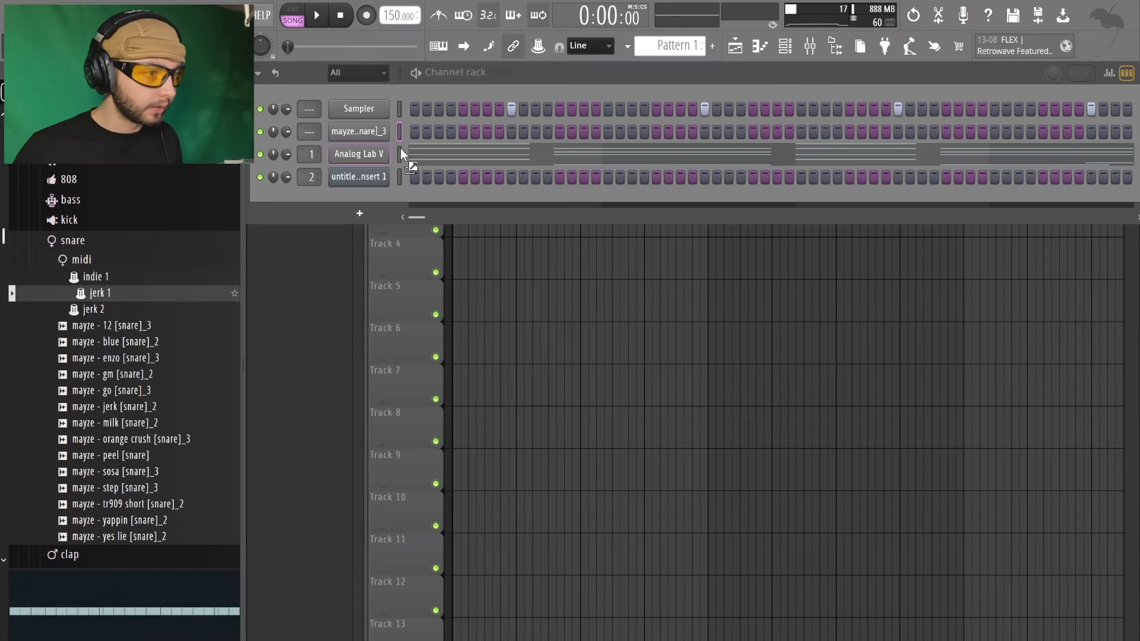
pyautogui.moveTo(401, 149); pyautogui.dragTo(401, 134)
pyautogui.click(683, 426)
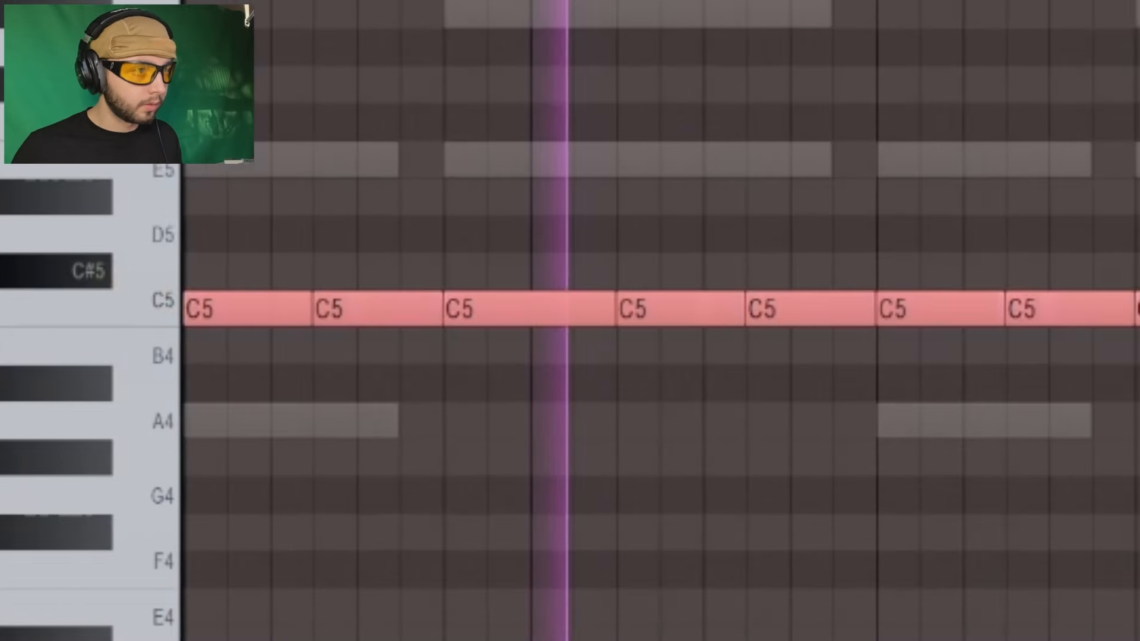
pyautogui.hotkey('ctrl', 'd')
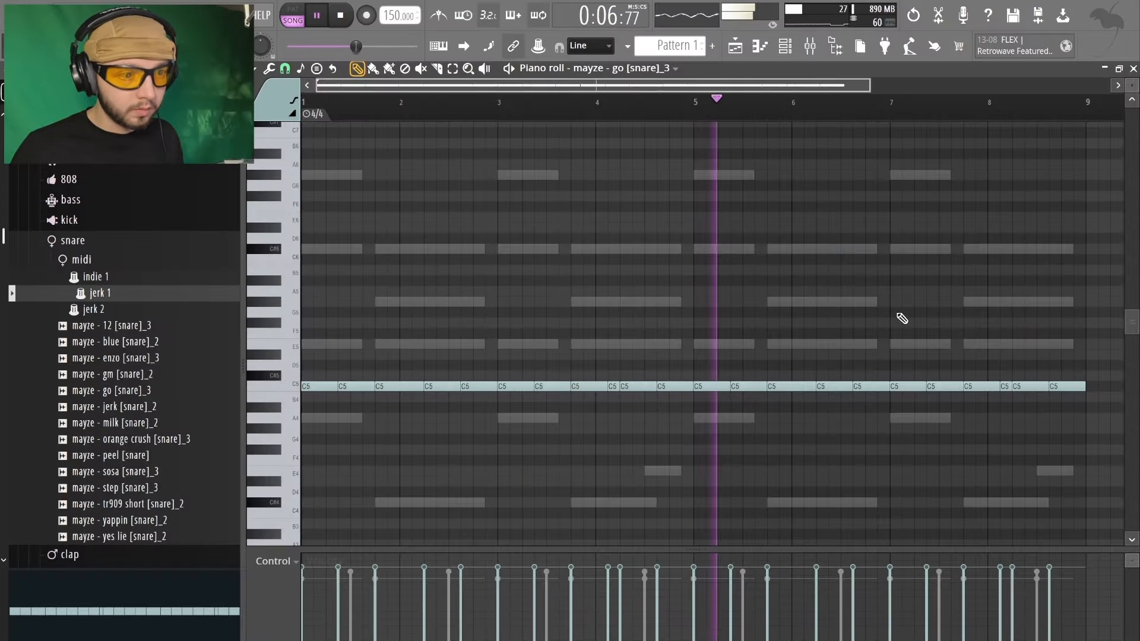
pyautogui.press('F7')
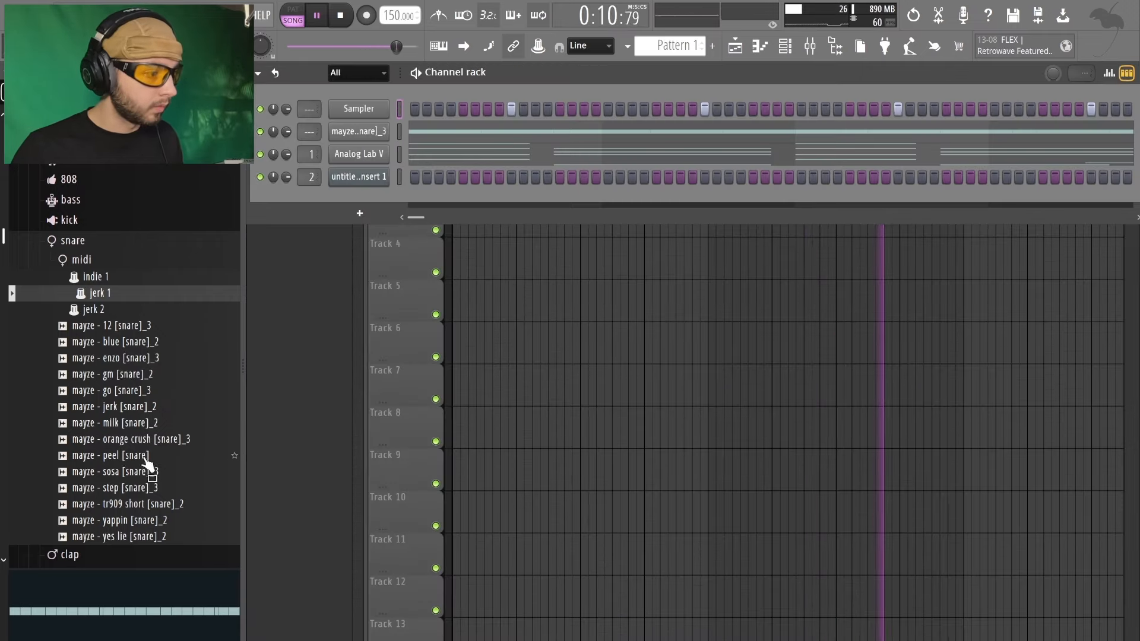
# Step: Audition more snares from the same folder and load mayze - sosa [snare]_3 on the first Sampler channel
pyautogui.click(151, 488)
pyautogui.click(134, 504)
pyautogui.click(133, 520)
pyautogui.click(151, 536)
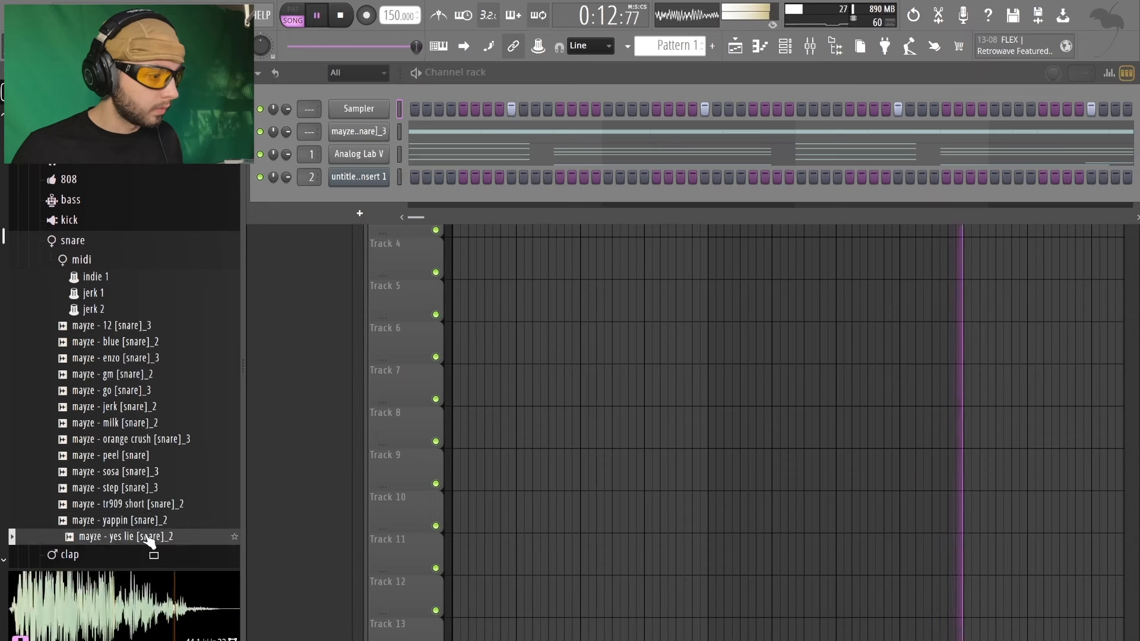
pyautogui.click(149, 471)
pyautogui.moveTo(147, 459); pyautogui.dragTo(368, 112)
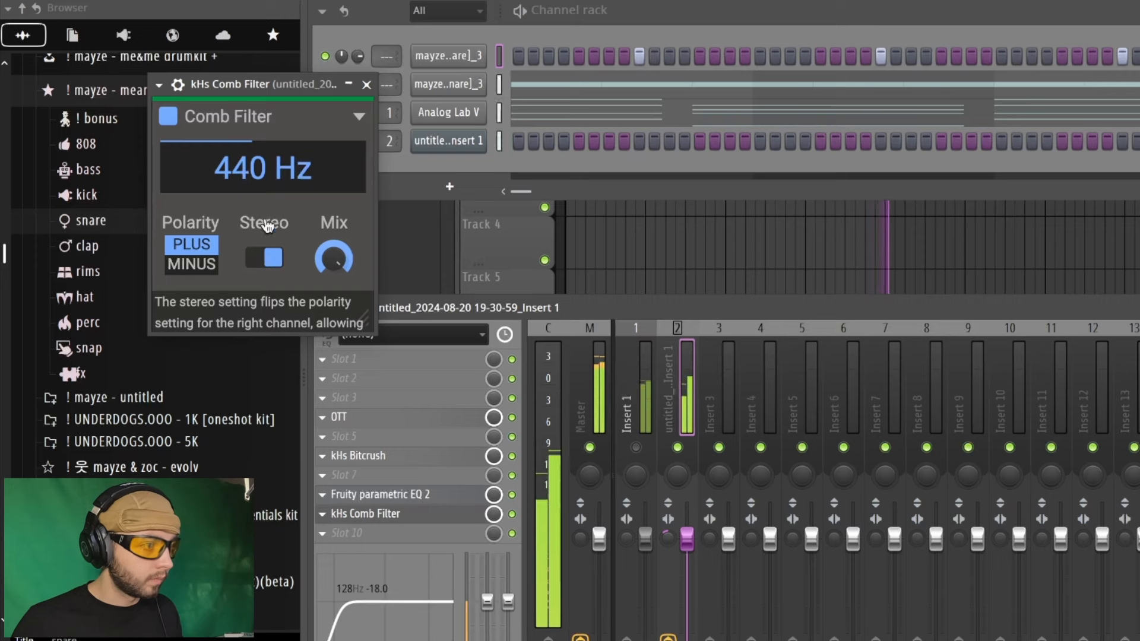
# Step: Raise the kHs Comb Filter cutoff to about 3 kHz and fine-tune it, switch its polarity to Minus and adjust its mix
pyautogui.moveTo(263, 168); pyautogui.dragTo(263, 111)
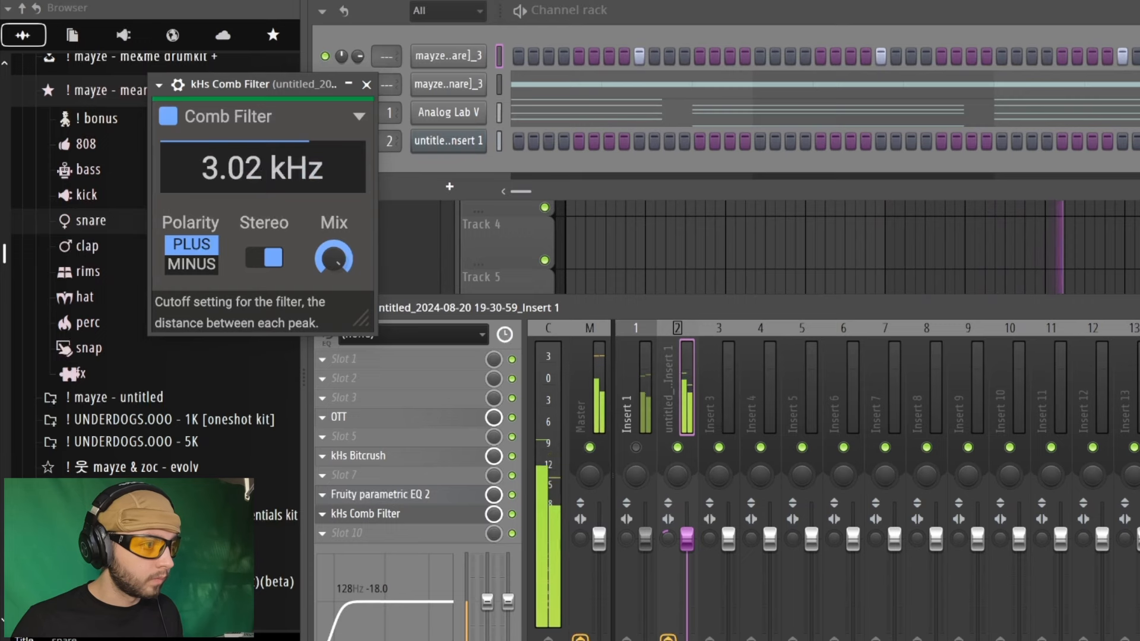
pyautogui.moveTo(265, 177)
pyautogui.mouseDown()
pyautogui.moveTo(265, 149)
pyautogui.moveTo(265, 169)
pyautogui.moveTo(246, 178)
pyautogui.mouseUp()
pyautogui.click(191, 264)
pyautogui.moveTo(334, 258); pyautogui.dragTo(344, 262)
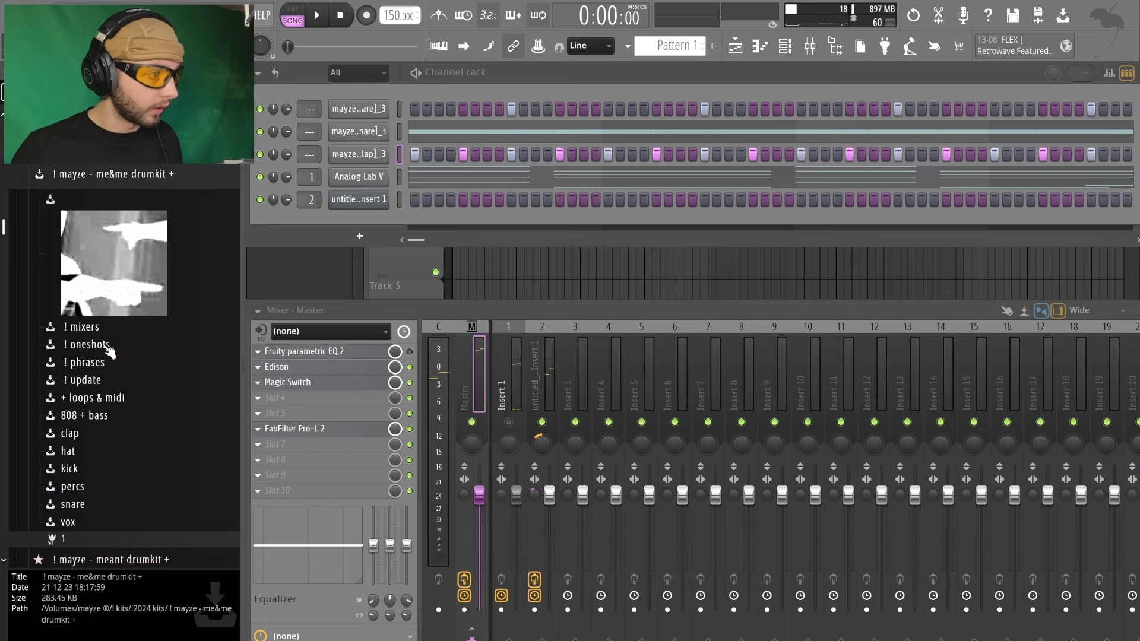
# Step: Open the 808s folder of the mayze - untitled kit, audition 808 samples and choose mayze - brb [808]_1
pyautogui.scroll(-3, 109, 350)
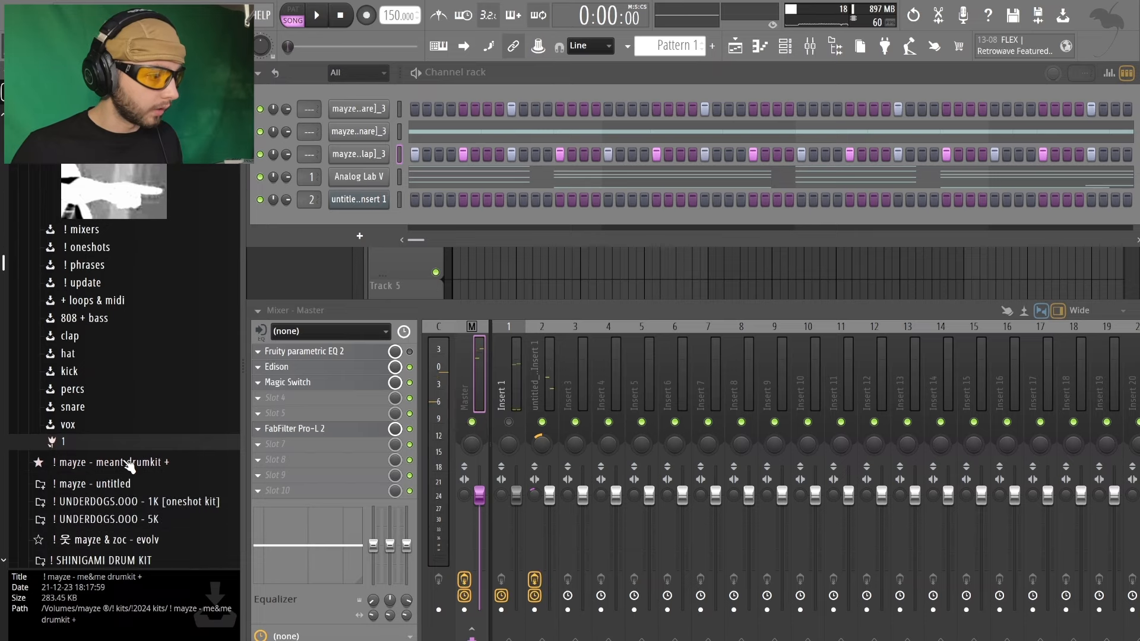
pyautogui.click(130, 484)
pyautogui.scroll(-4, 215, 436)
pyautogui.click(220, 461)
pyautogui.scroll(-5, 199, 458)
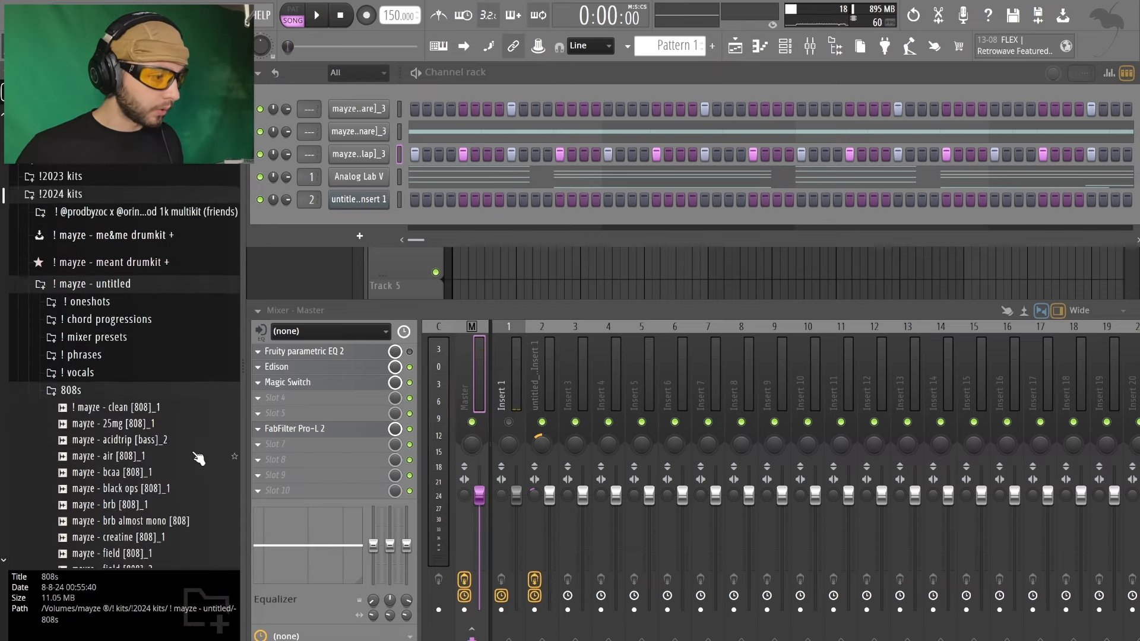
pyautogui.click(136, 326)
pyautogui.click(129, 311)
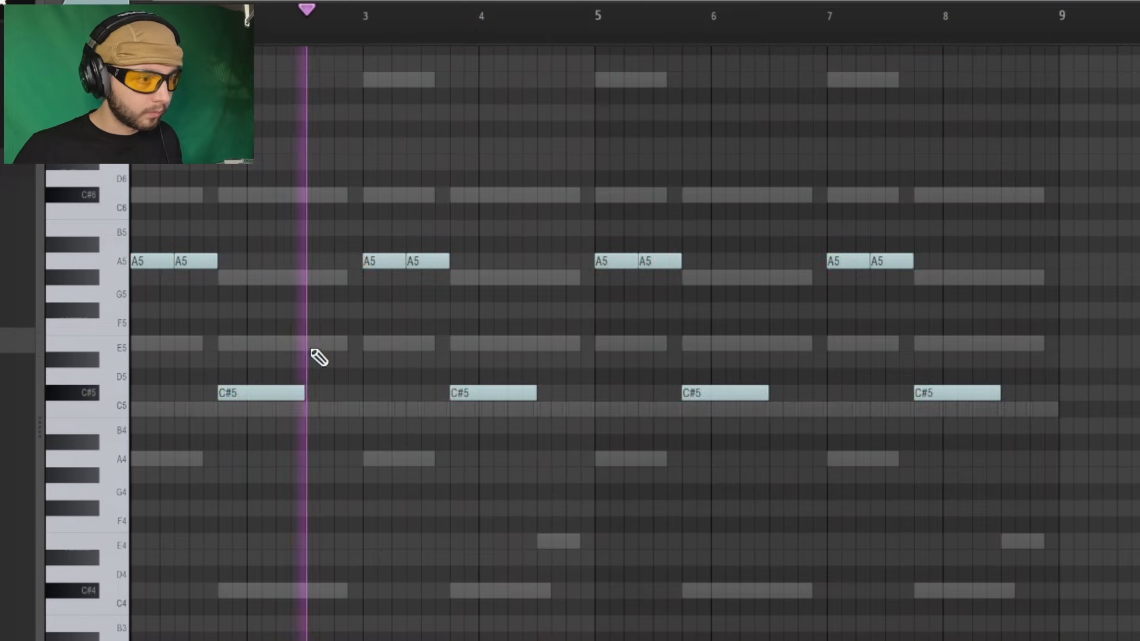
# Step: Transpose the pairs of A5 808 notes at bar 5 and bar 7 down one octave to A4
pyautogui.moveTo(570, 241); pyautogui.dragTo(682, 287)
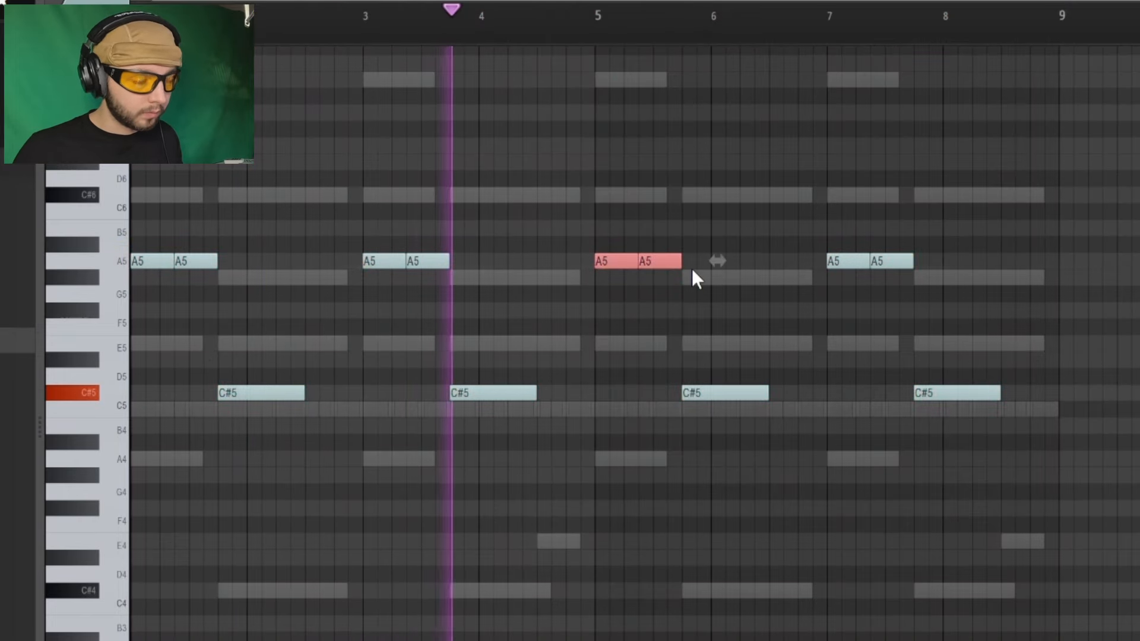
pyautogui.hotkey('ctrl', 'Down')
pyautogui.click(739, 323)
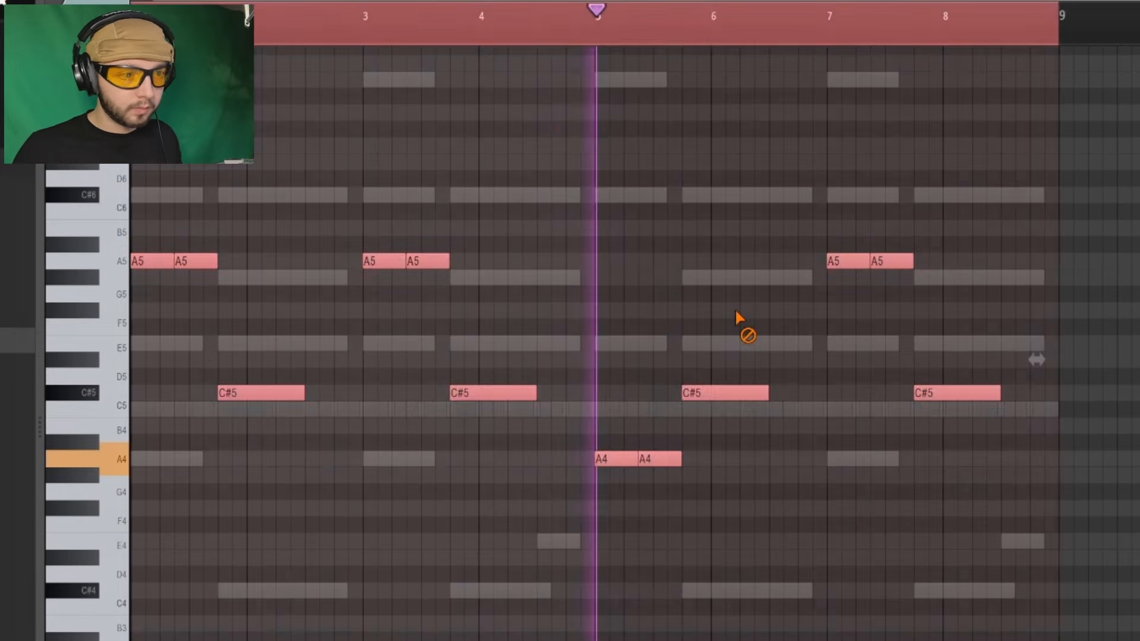
pyautogui.moveTo(789, 238); pyautogui.dragTo(866, 270)
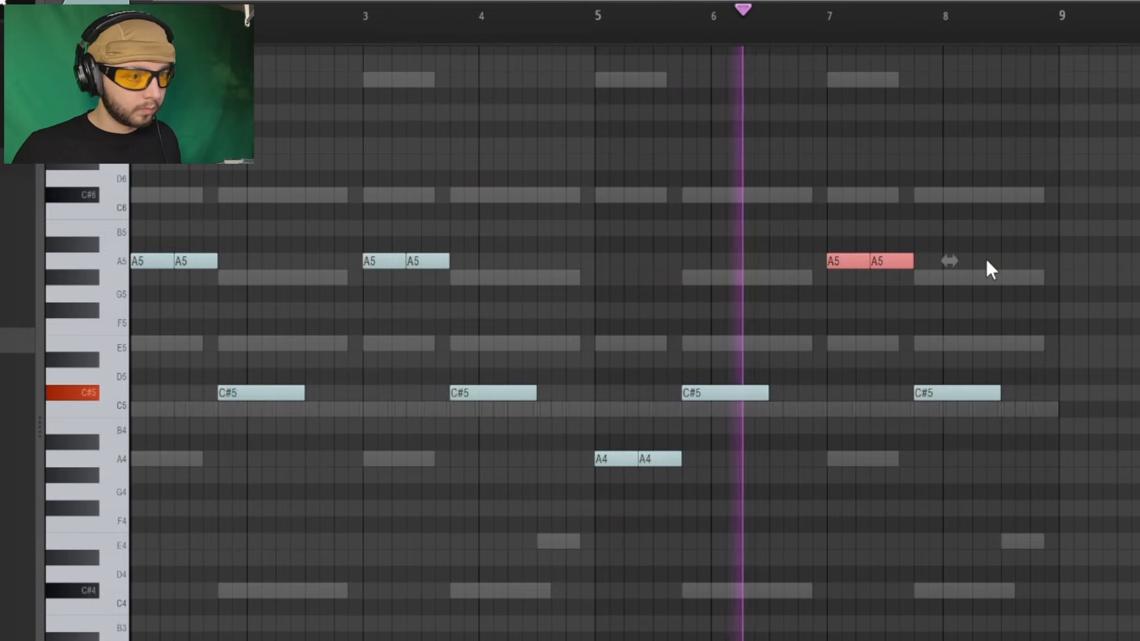
pyautogui.hotkey('ctrl', 'Down')
pyautogui.click(995, 269)
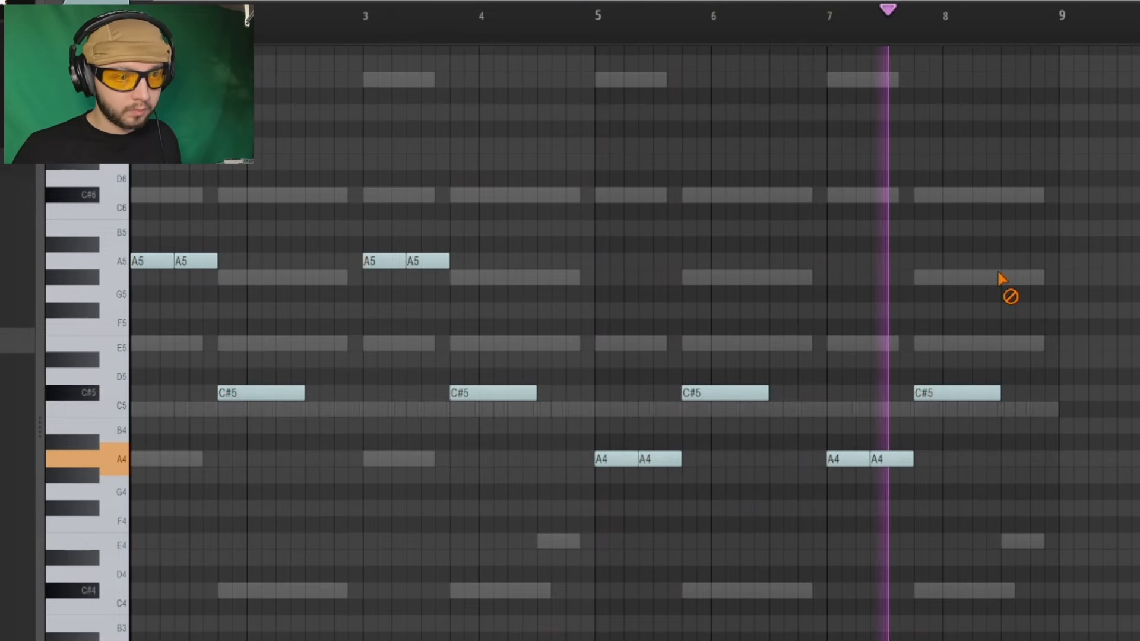
# Step: Add an extra A5 808 note between the two A5 notes in bar 3 and an extra C#5 note in bar 4
pyautogui.scroll(3, 161, 285)
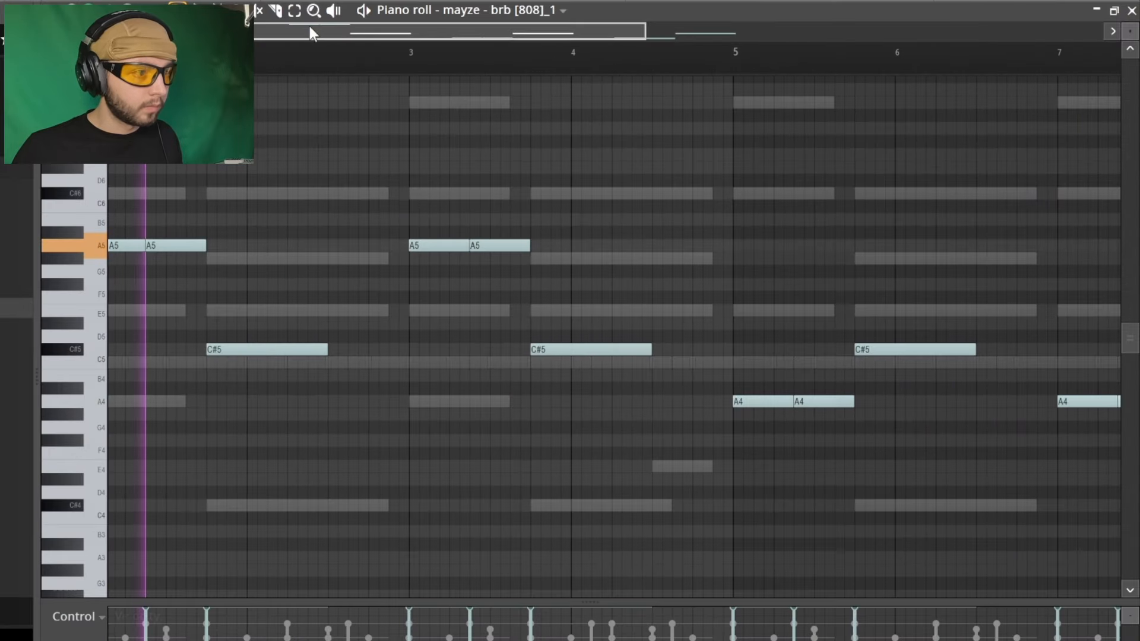
pyautogui.moveTo(313, 34); pyautogui.dragTo(298, 36)
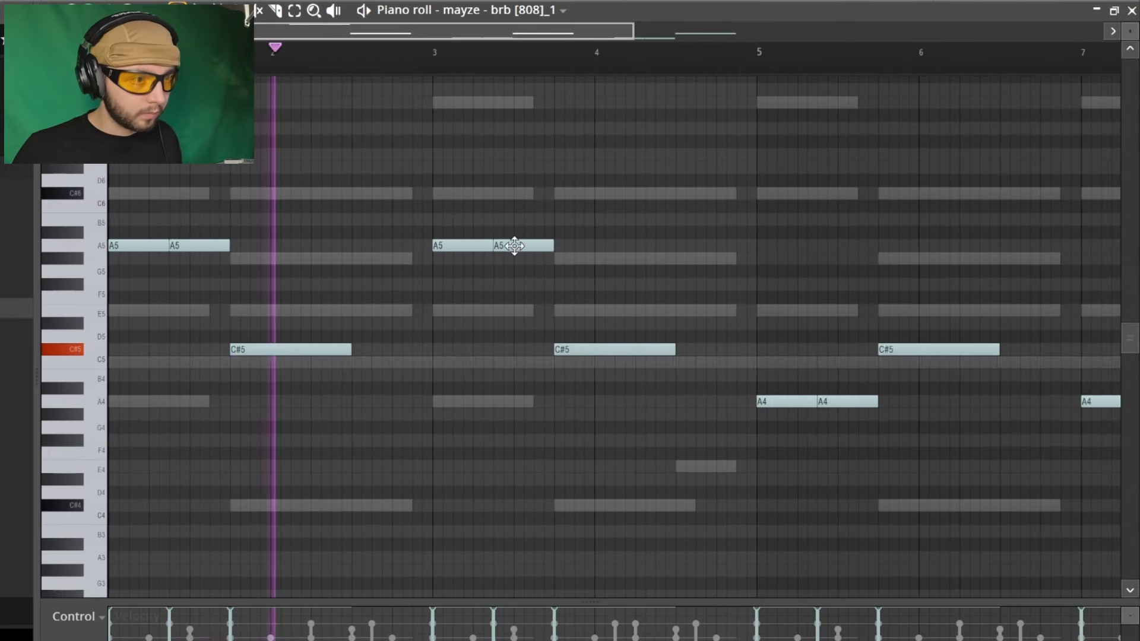
pyautogui.moveTo(480, 231); pyautogui.dragTo(475, 257)
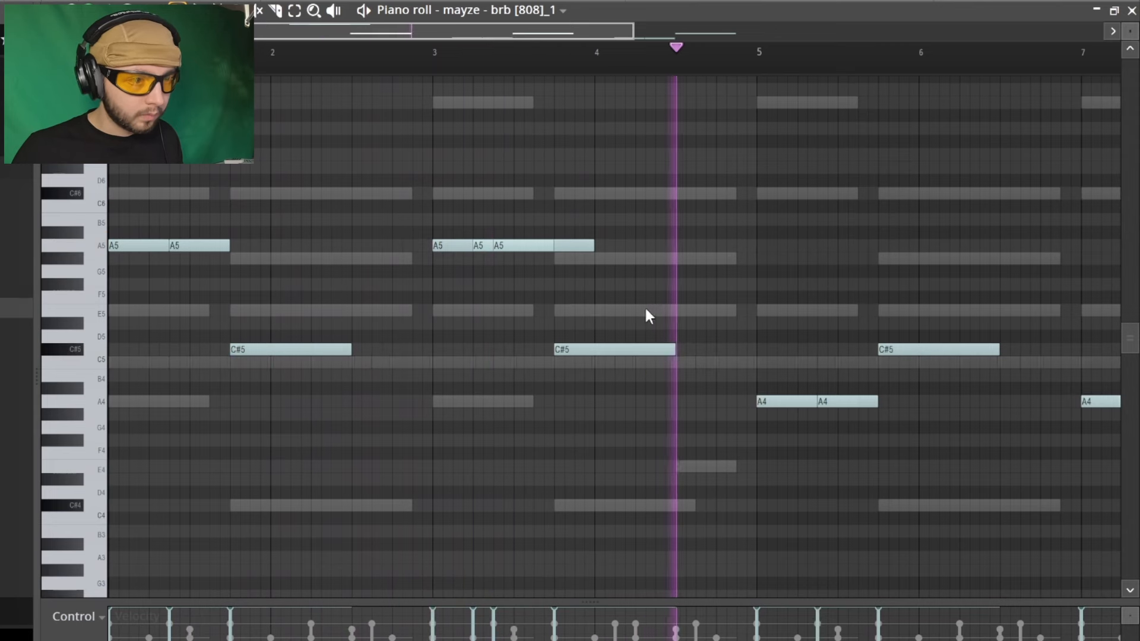
pyautogui.click(646, 362)
pyautogui.moveTo(670, 360); pyautogui.dragTo(662, 349)
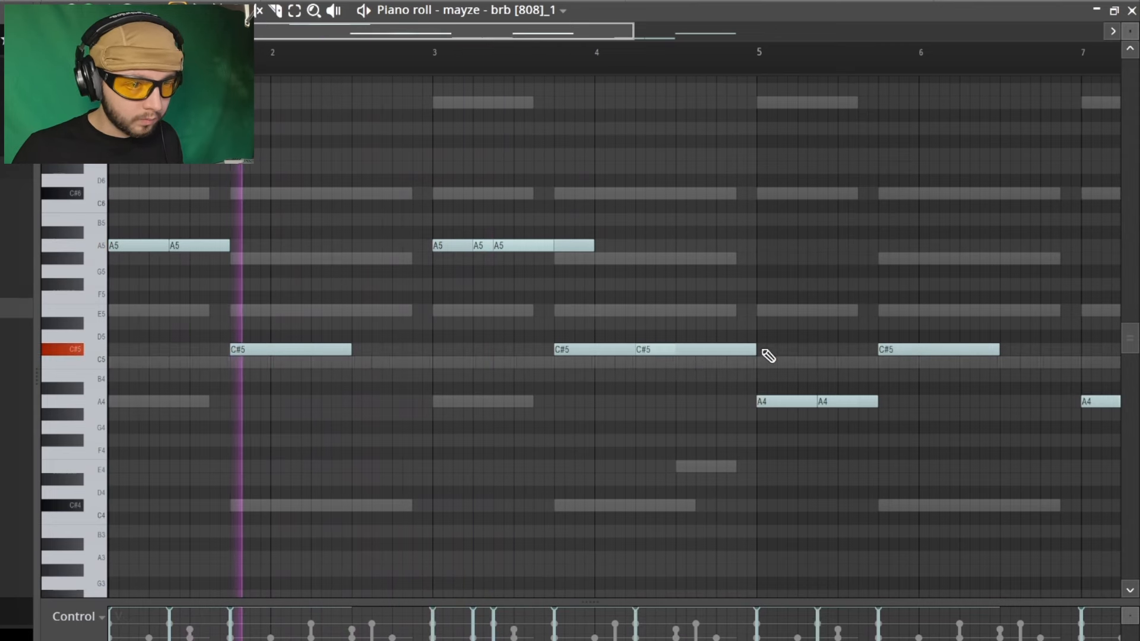
# Step: Shorten the added C#5 note and apply legato to the bar 3 A5 notes and first C#5 to remove their overlaps
pyautogui.moveTo(763, 351); pyautogui.dragTo(673, 378)
pyautogui.keyDown('ctrl'); pyautogui.click(645, 349); pyautogui.keyUp('ctrl')
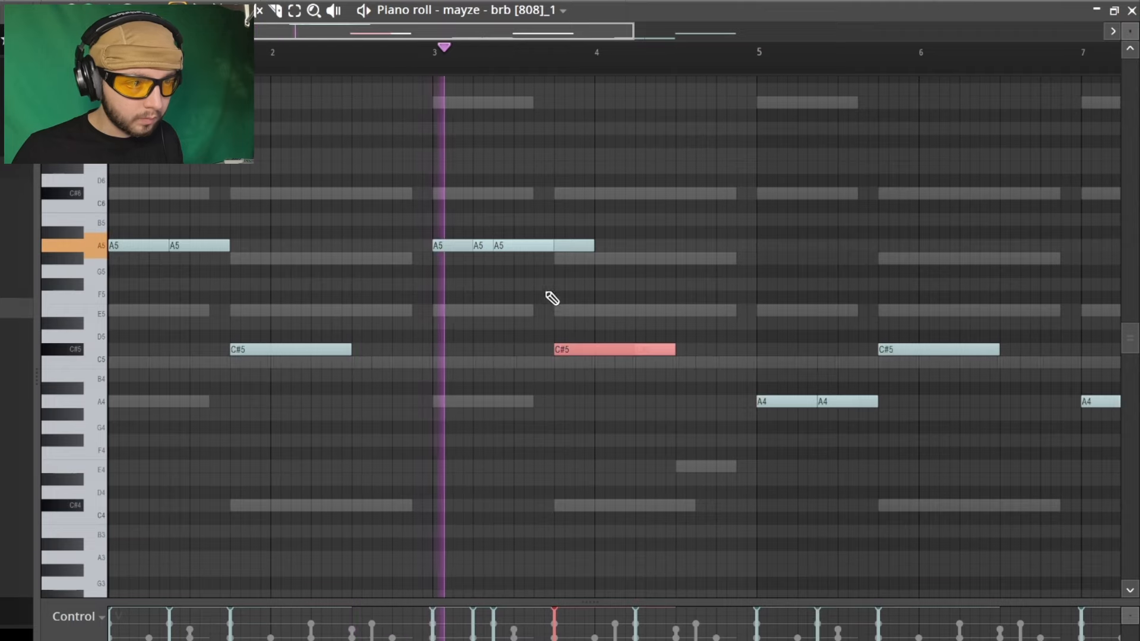
pyautogui.moveTo(440, 206); pyautogui.dragTo(539, 296)
pyautogui.hotkey('ctrl', 'l')
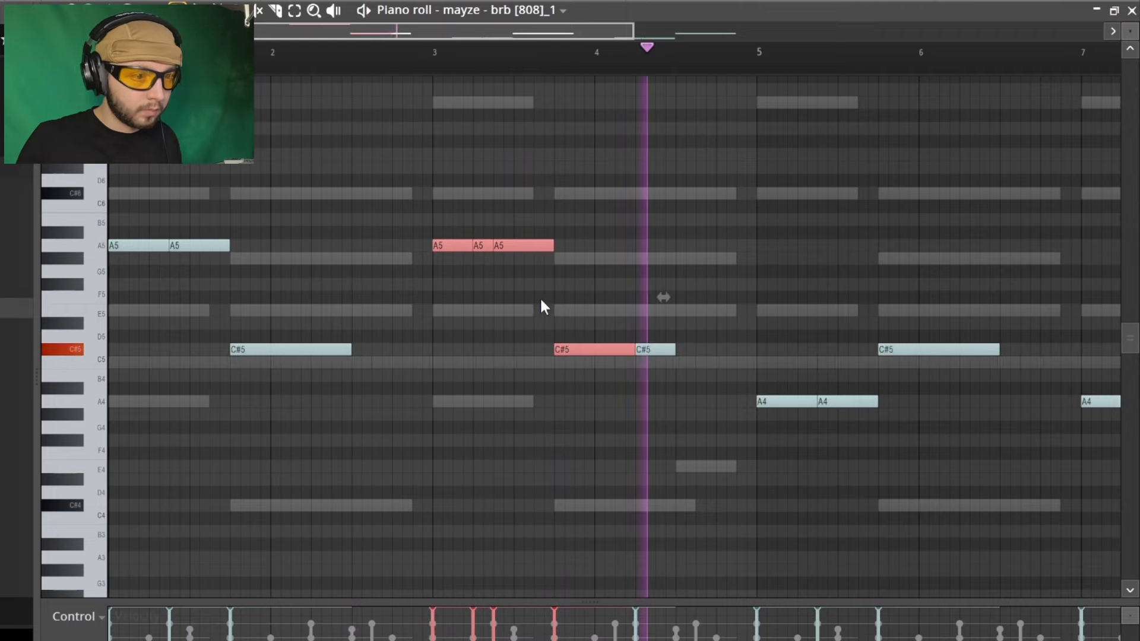
pyautogui.click(558, 291)
pyautogui.press('space')
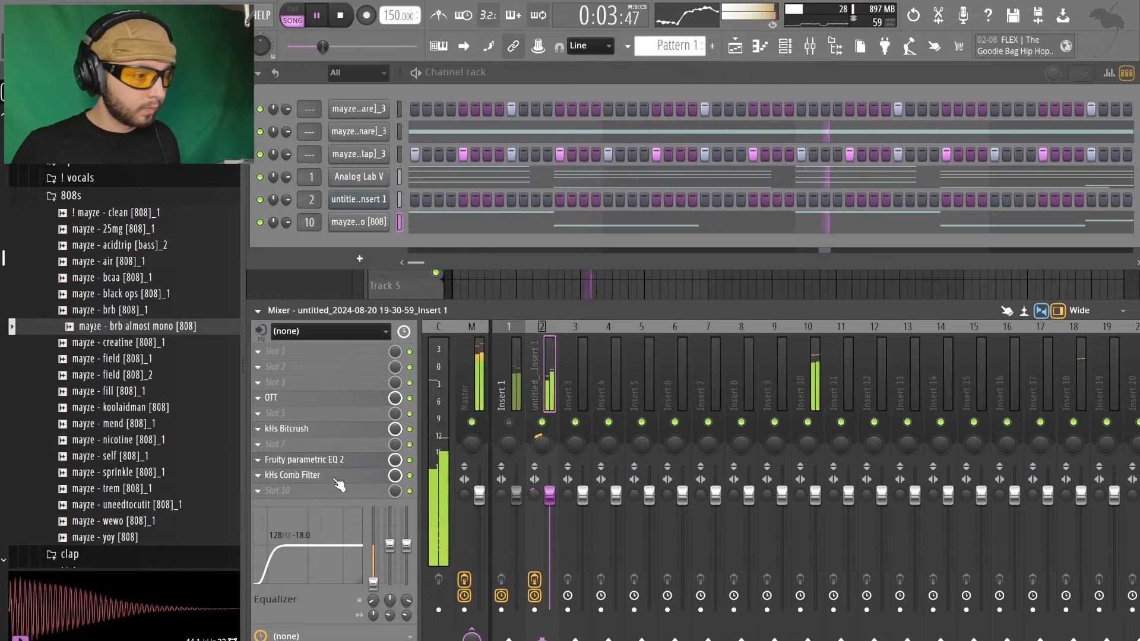
# Step: Load a second Fruity parametric EQ 2 in slot 10 of mixer track 2 and cut deeply with band 5 near 986 Hz and band 6 above it
pyautogui.click(321, 493)
pyautogui.click(739, 450)
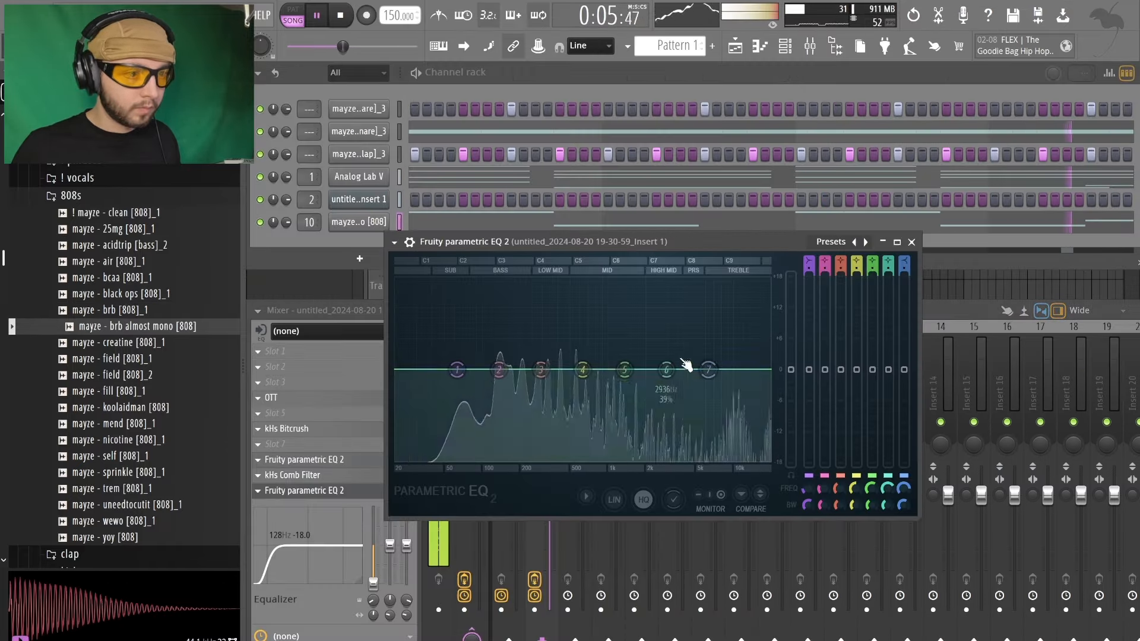
pyautogui.moveTo(623, 384); pyautogui.dragTo(616, 461)
pyautogui.moveTo(666, 371); pyautogui.dragTo(671, 430)
pyautogui.moveTo(616, 460); pyautogui.dragTo(616, 451)
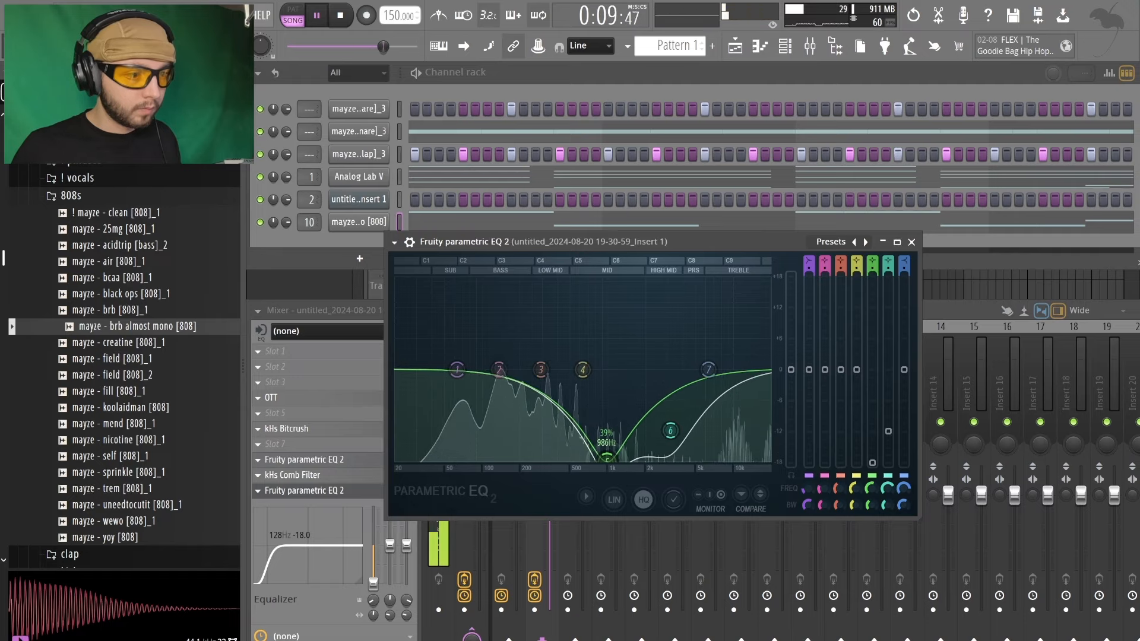
pyautogui.scroll(-5, 608, 461)
pyautogui.scroll(2, 612, 460)
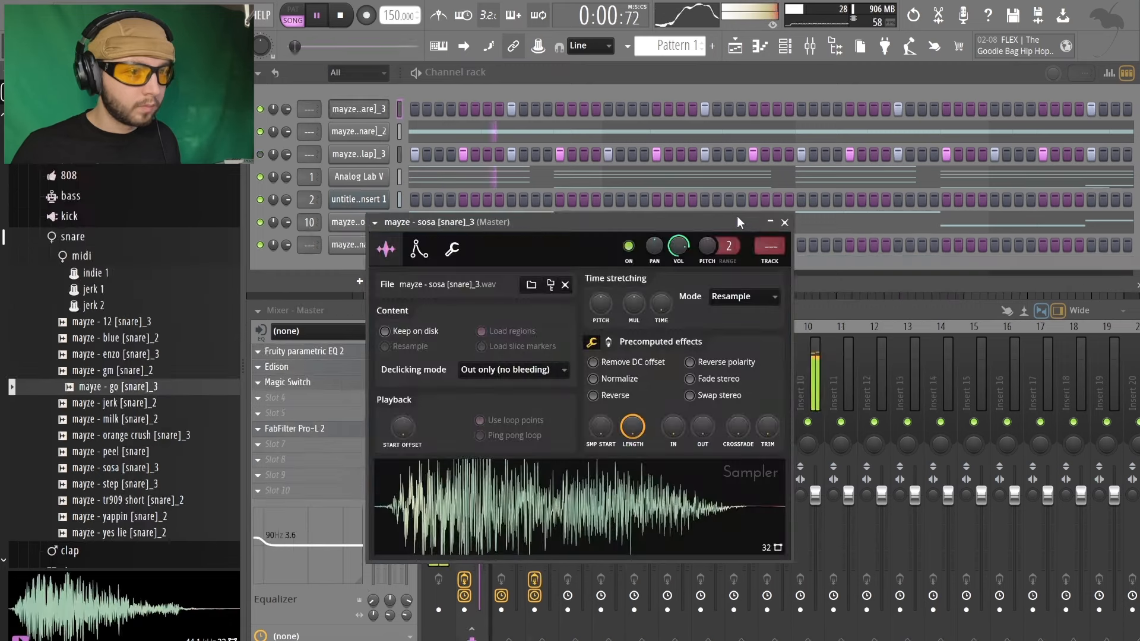
# Step: Close the sosa snare's sampler settings and add a single hit late in bar 4 on the bottom go [snare]_3 channel
pyautogui.click(785, 222)
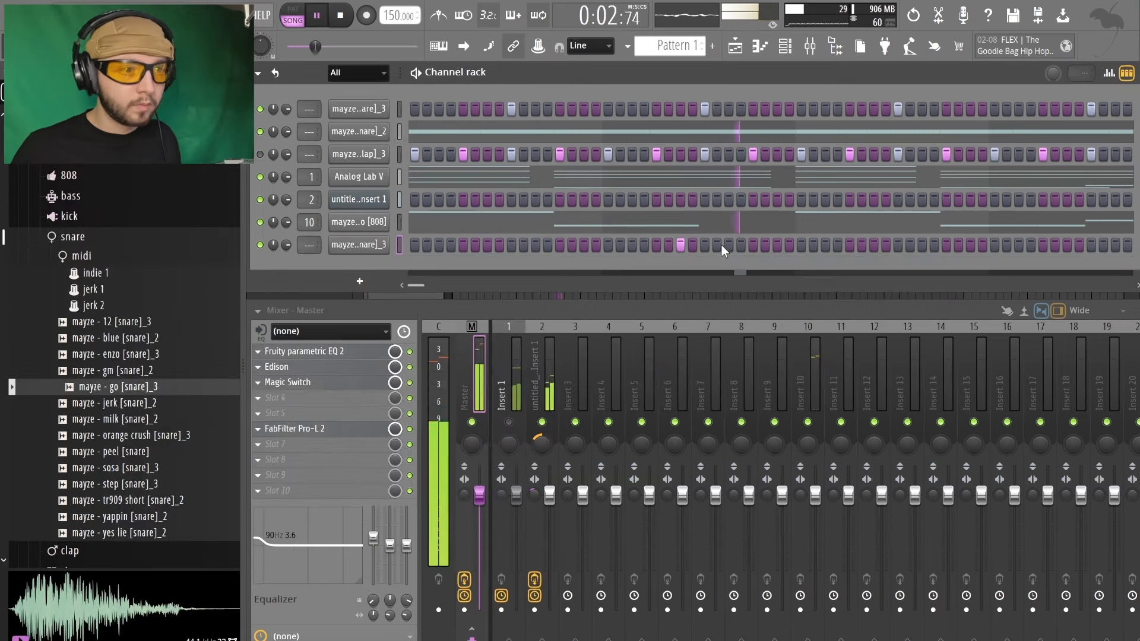
pyautogui.press('space')
pyautogui.press('space')
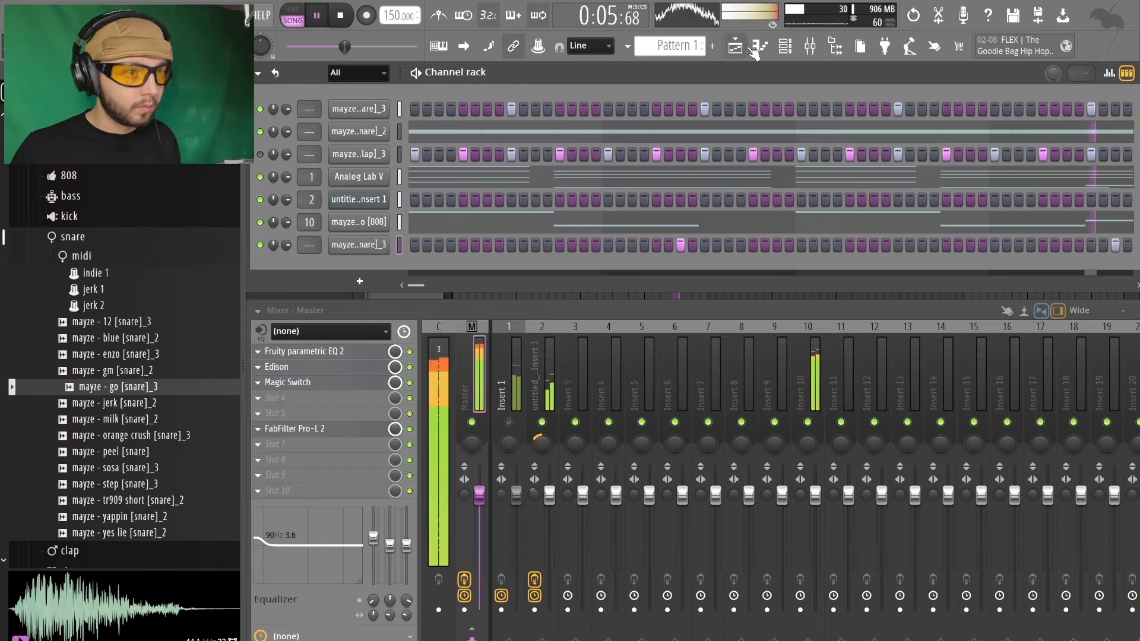
# Step: Add a short C5 note just before bar 5 in the go [snare]_3 piano roll
pyautogui.click(754, 48)
pyautogui.press('space')
pyautogui.click(630, 355)
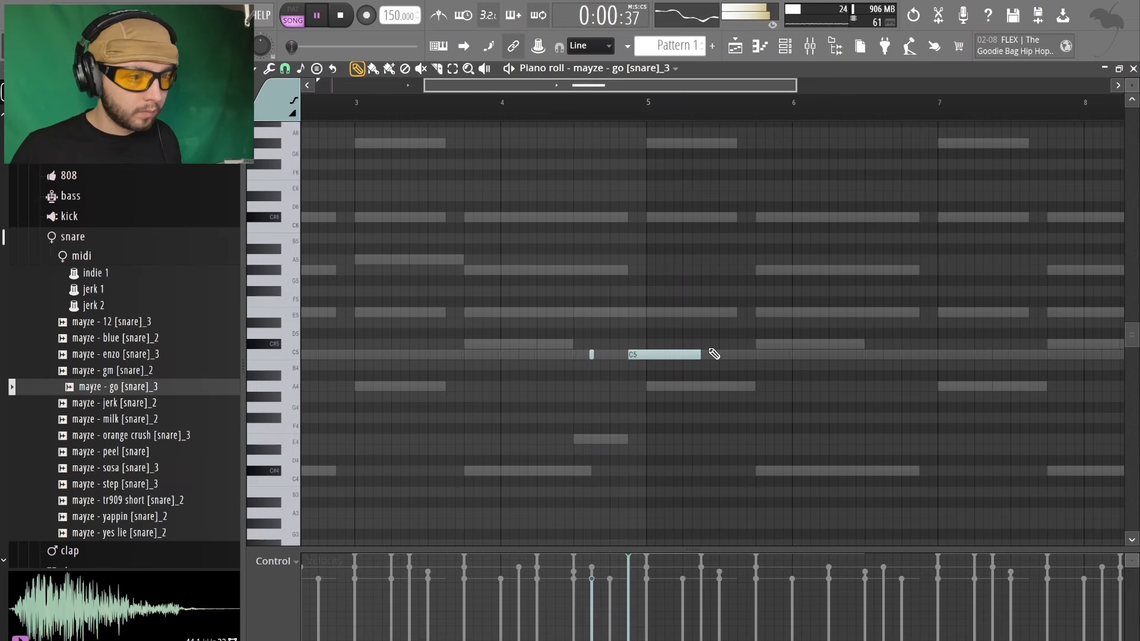
pyautogui.scroll(-3, 625, 369)
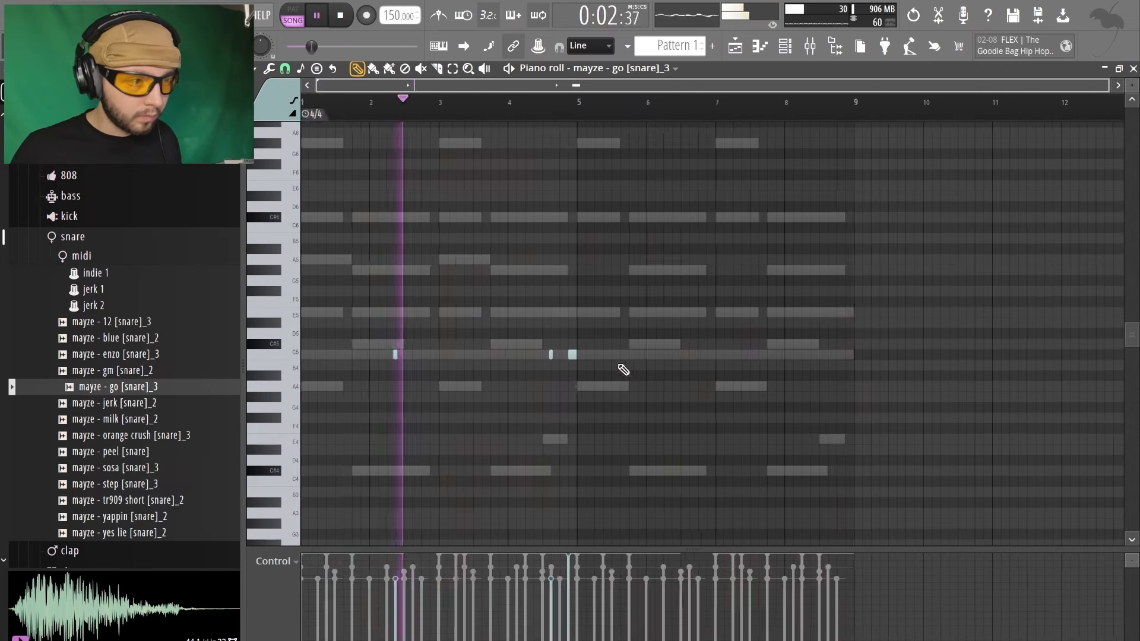
# Step: Copy the go [snare]_3 notes into bars 5 to 8 and delete the hits in bars 2 and 6
pyautogui.hotkey('ctrl', 'a')
pyautogui.moveTo(572, 357)
pyautogui.mouseDown()
pyautogui.moveTo(842, 363)
pyautogui.moveTo(847, 375)
pyautogui.mouseUp()
pyautogui.keyDown('ctrl'); pyautogui.click(843, 392); pyautogui.keyUp('ctrl')
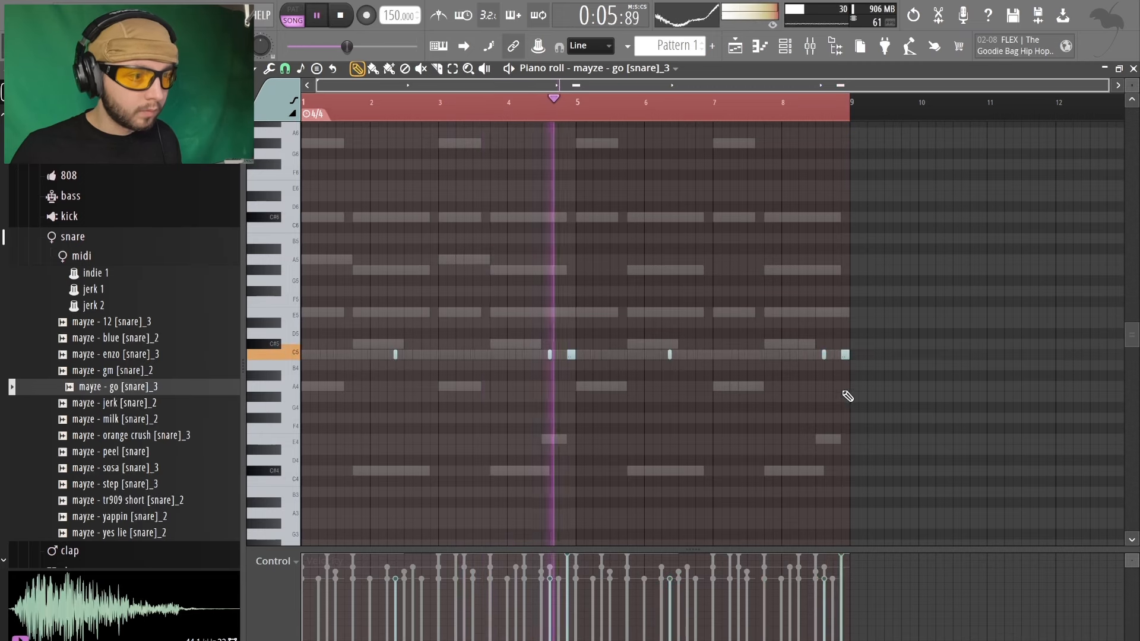
pyautogui.rightClick(396, 355)
pyautogui.rightClick(670, 355)
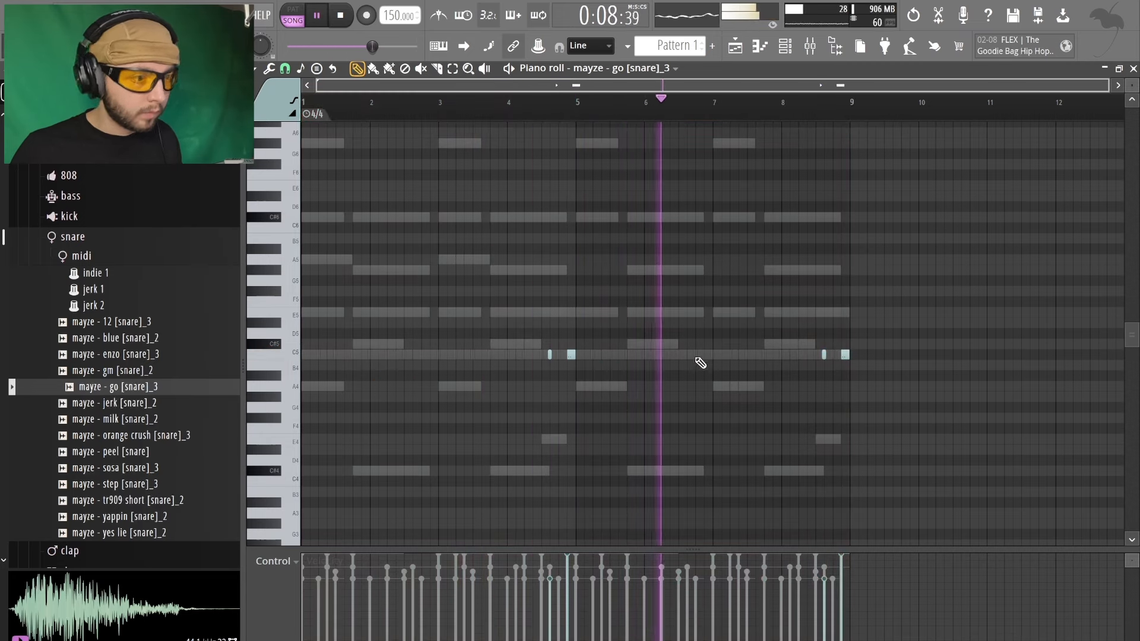
# Step: Add short C5 snare notes just before bars 3 and 7 in the go [snare]_3 piano roll
pyautogui.click(706, 356)
pyautogui.click(434, 354)
pyautogui.moveTo(731, 340); pyautogui.dragTo(699, 364)
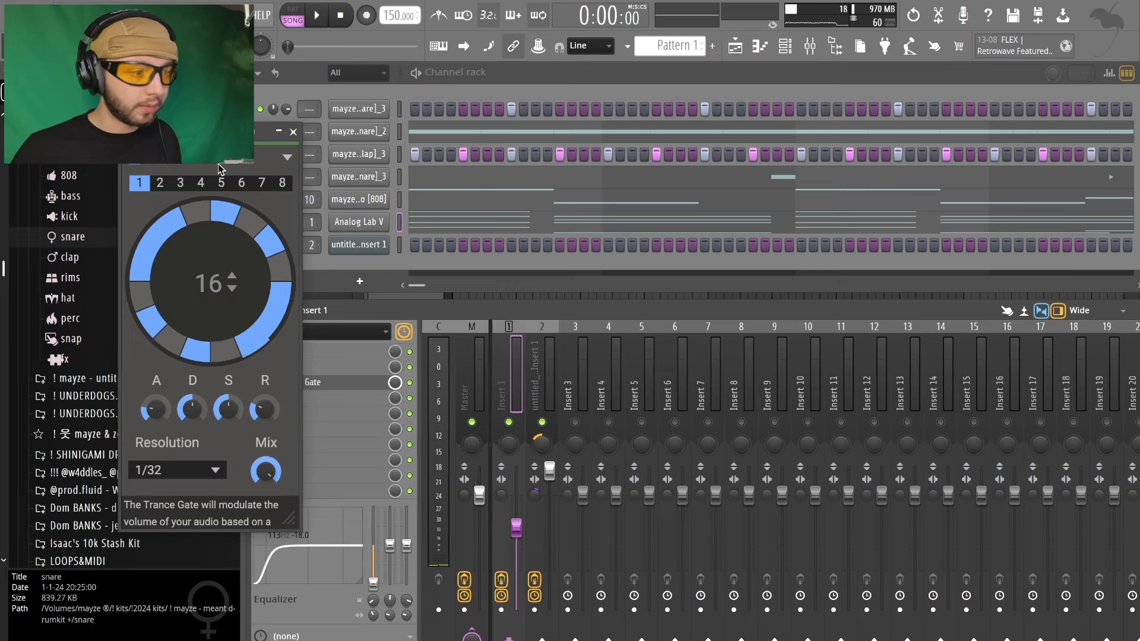
# Step: Audition the Trance Gate patterns during playback, choose pattern 6 and close the plugin
pyautogui.press('space')
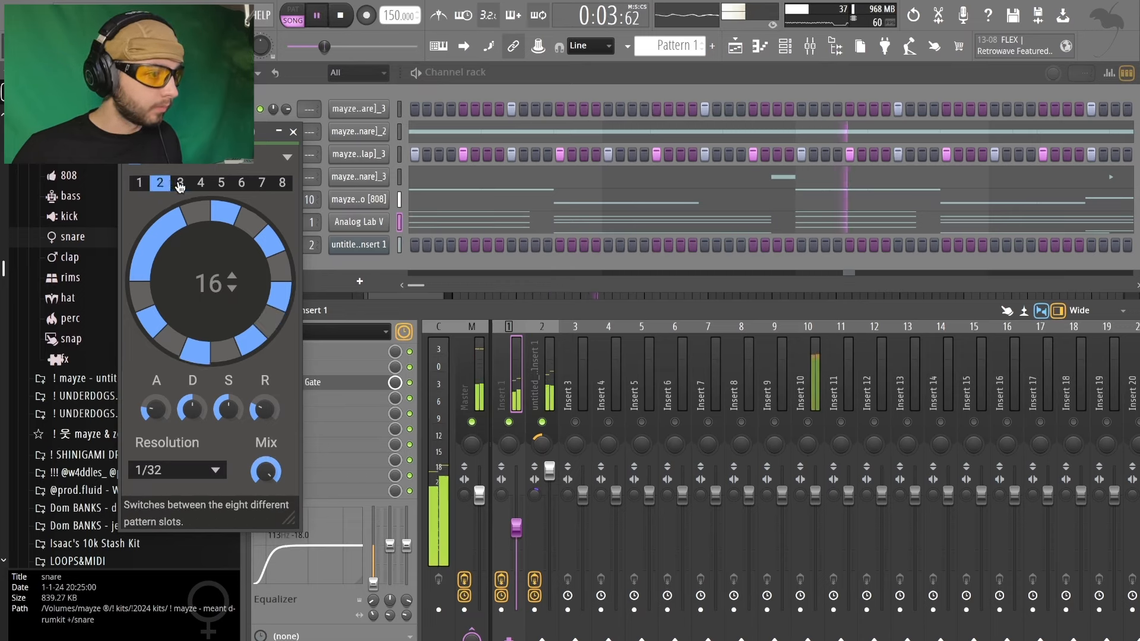
pyautogui.click(180, 185)
pyautogui.click(200, 185)
pyautogui.click(221, 185)
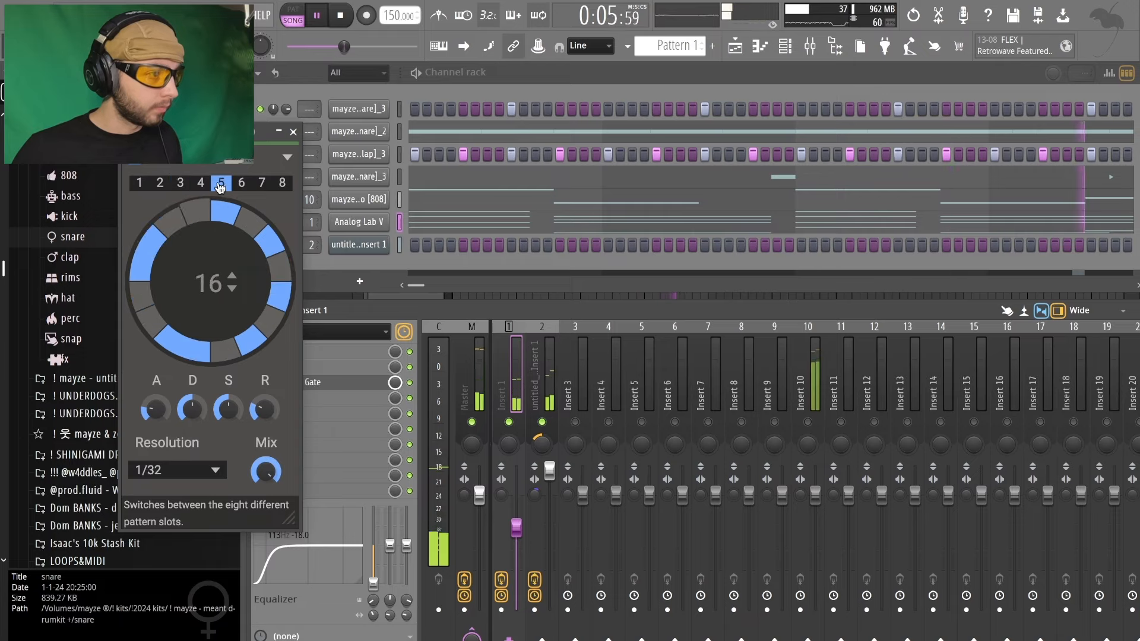
pyautogui.click(241, 183)
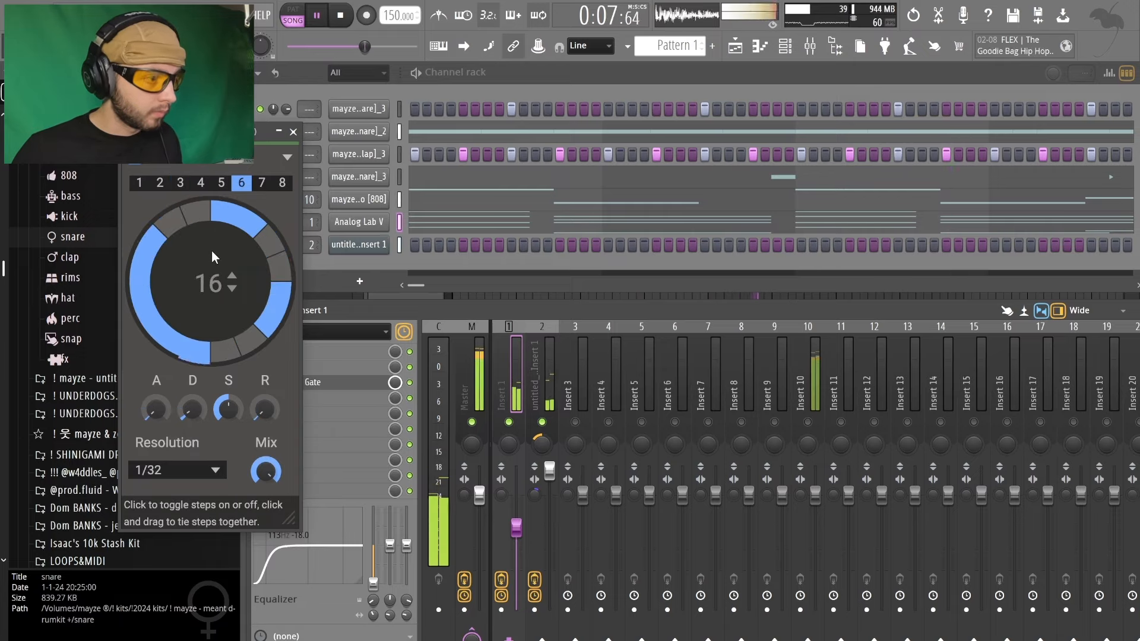
pyautogui.click(293, 132)
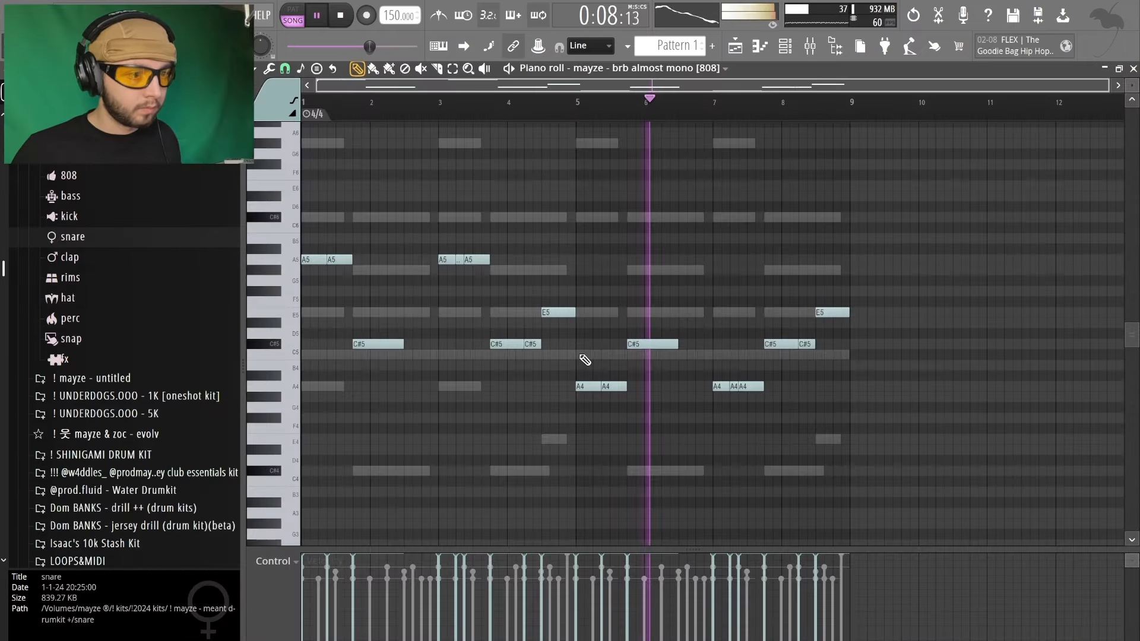
# Step: Raise the 808's A4 notes in bars 5 and 7 to A5 and lower the short middle notes of bars 3 and 7 to A4
pyautogui.moveTo(344, 415); pyautogui.dragTo(567, 483)
pyautogui.hotkey('ctrl', 'Up')
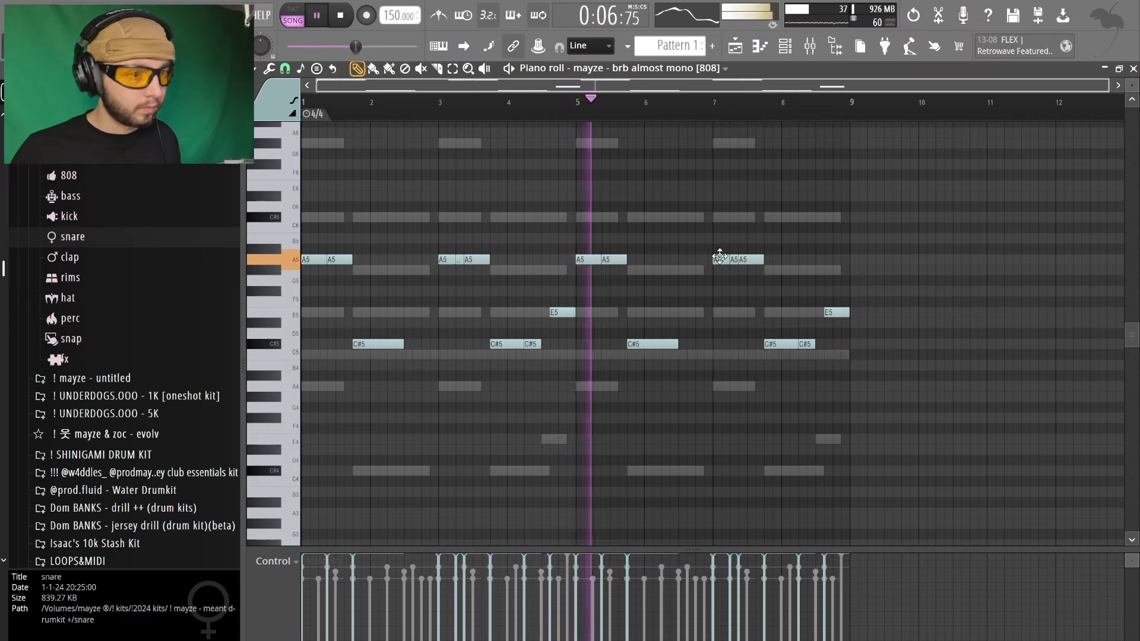
pyautogui.keyDown('ctrl'); pyautogui.click(733, 258); pyautogui.keyUp('ctrl')
pyautogui.hotkey('ctrl', 'Down')
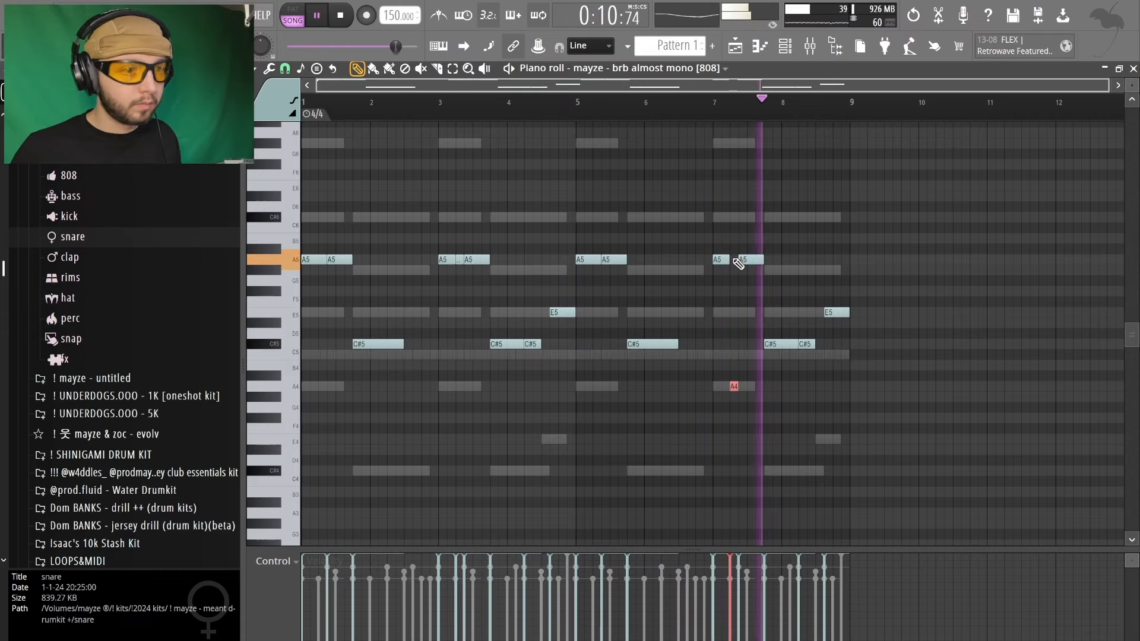
pyautogui.keyDown('ctrl'); pyautogui.click(460, 260); pyautogui.keyUp('ctrl')
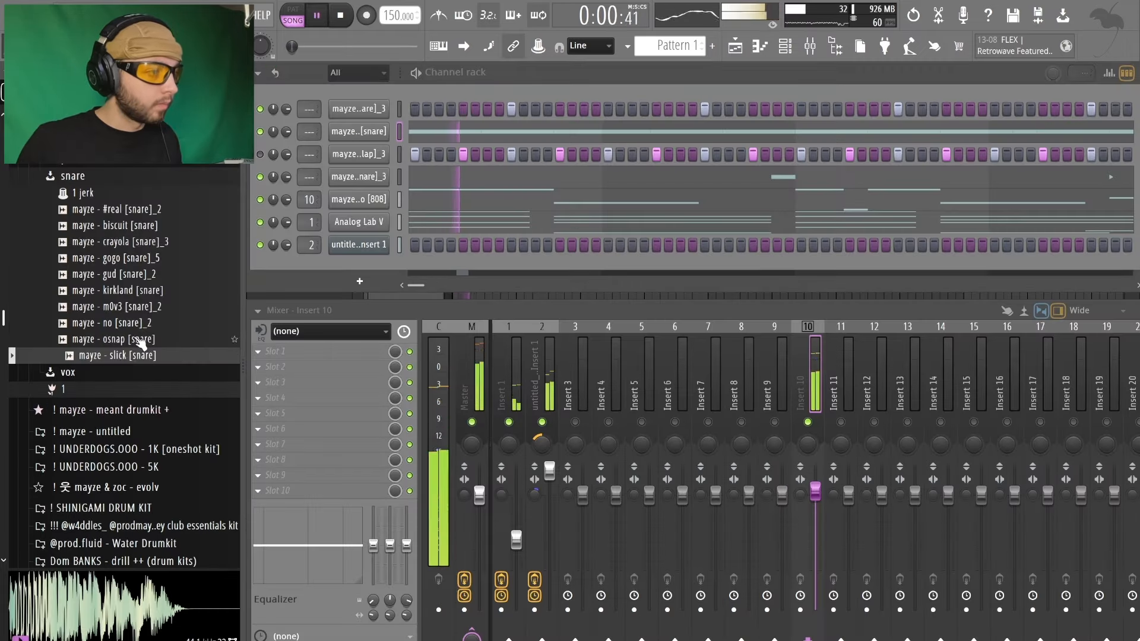
# Step: Preview the m0v3 [snare]_2 sample and close the cycle [clap]_3 sampler settings
pyautogui.click(149, 307)
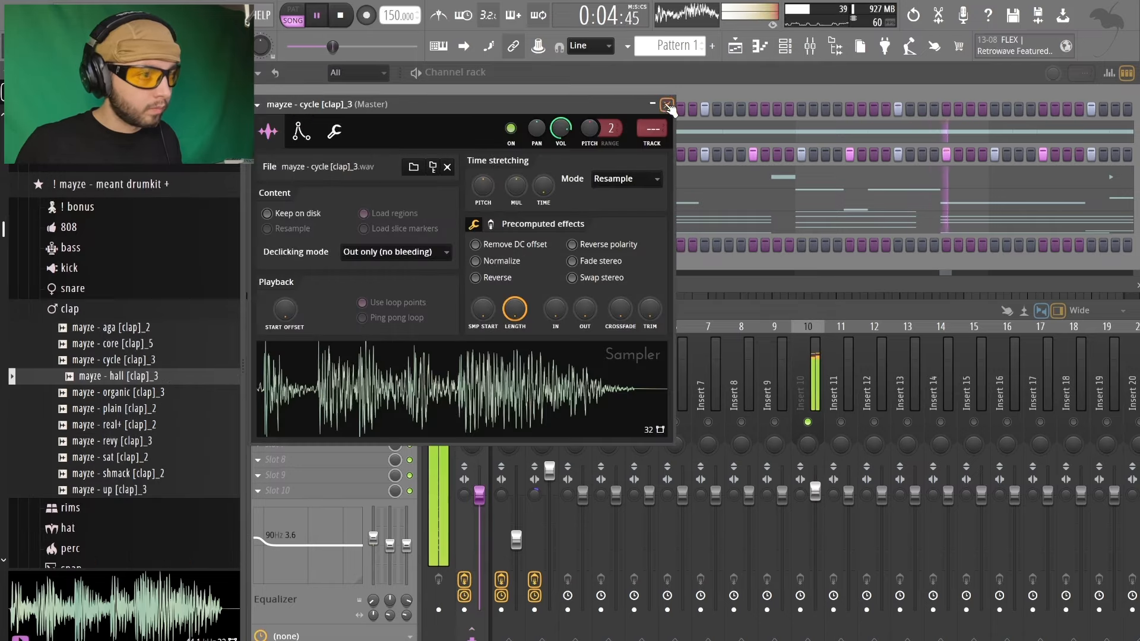
pyautogui.click(666, 105)
pyautogui.click(379, 131)
pyautogui.click(804, 243)
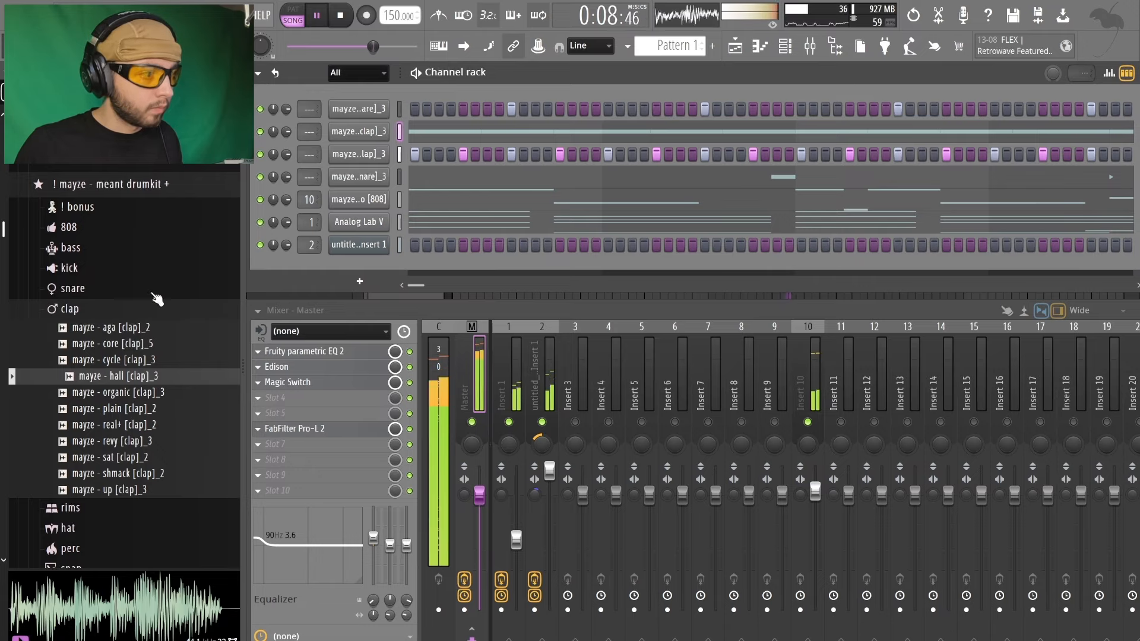
# Step: Stop playback, browse the drumkit's openhat samples and add mayze - tape [openhat] as a new channel
pyautogui.click(98, 310)
pyautogui.press('space')
pyautogui.click(107, 350)
pyautogui.click(121, 374)
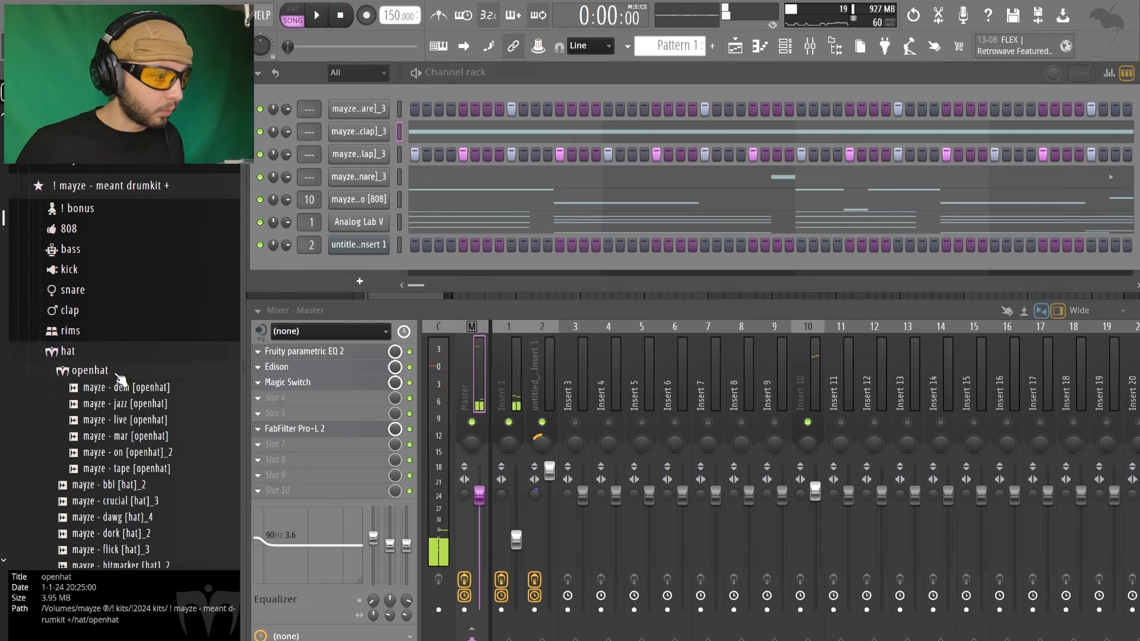
pyautogui.scroll(-2, 121, 379)
pyautogui.click(118, 407)
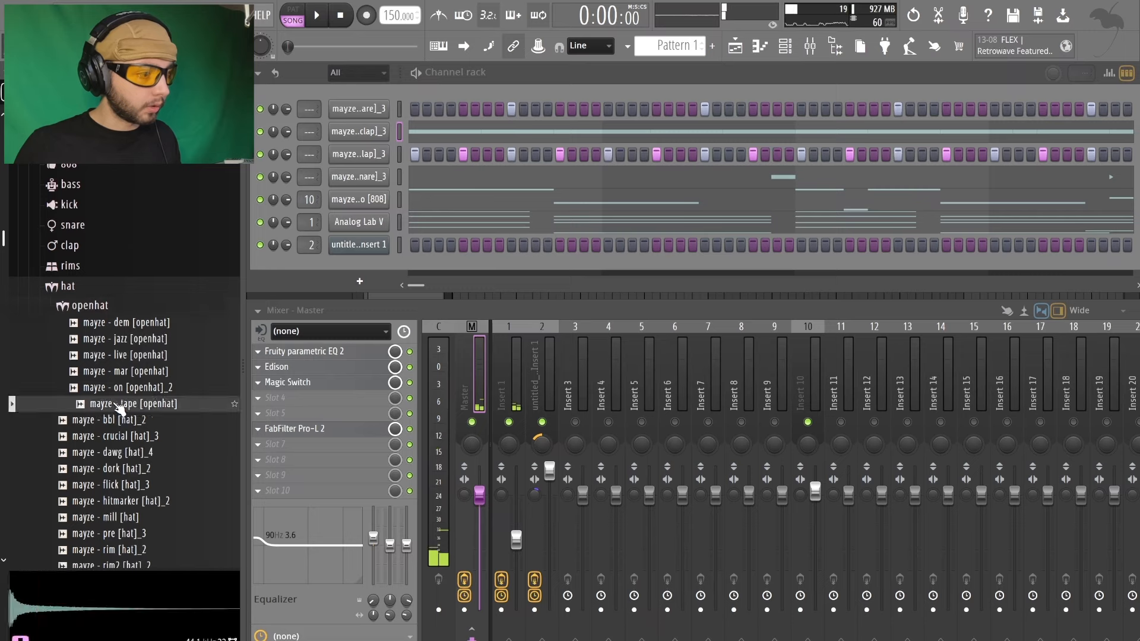
pyautogui.moveTo(357, 262); pyautogui.dragTo(363, 267)
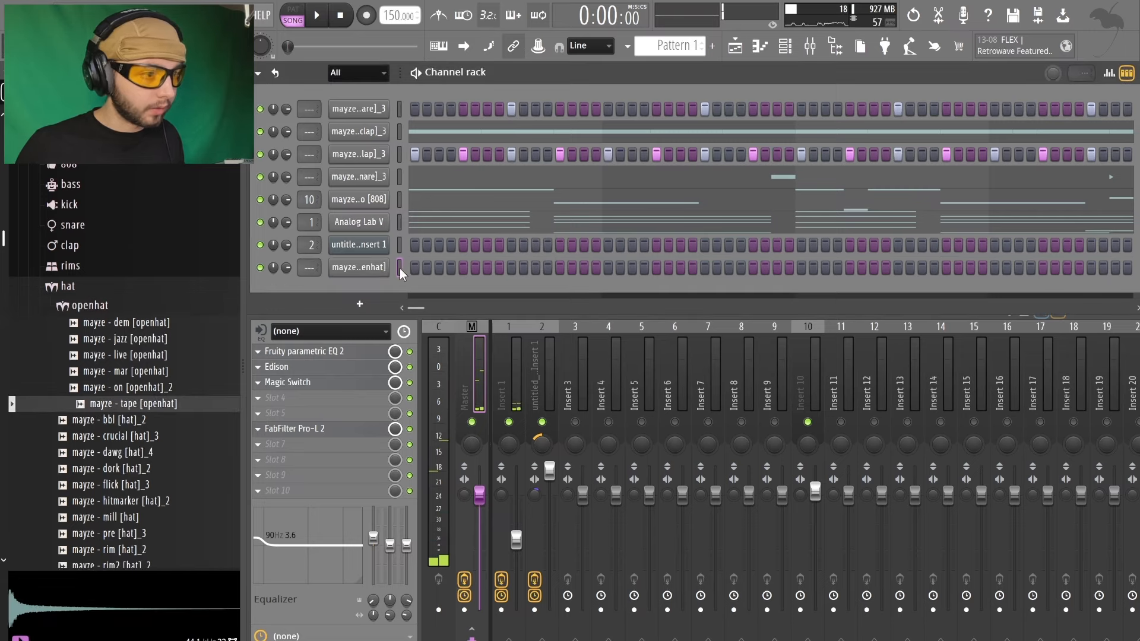
# Step: Repeat the tape [openhat] three-hit figure in bars 3, 5 and 7 and increase the sample's fade-out
pyautogui.press('space')
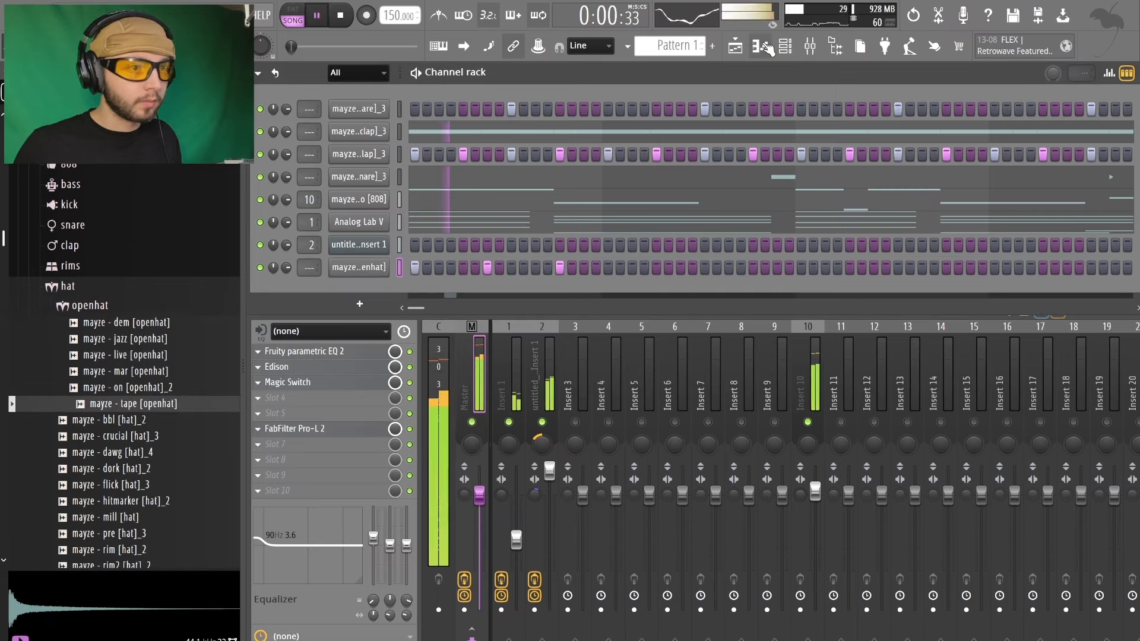
pyautogui.click(760, 46)
pyautogui.hotkey('ctrl', 'a')
pyautogui.moveTo(354, 355); pyautogui.dragTo(738, 369)
pyautogui.hotkey('ctrl', 'a')
pyautogui.hotkey('ctrl', 'd')
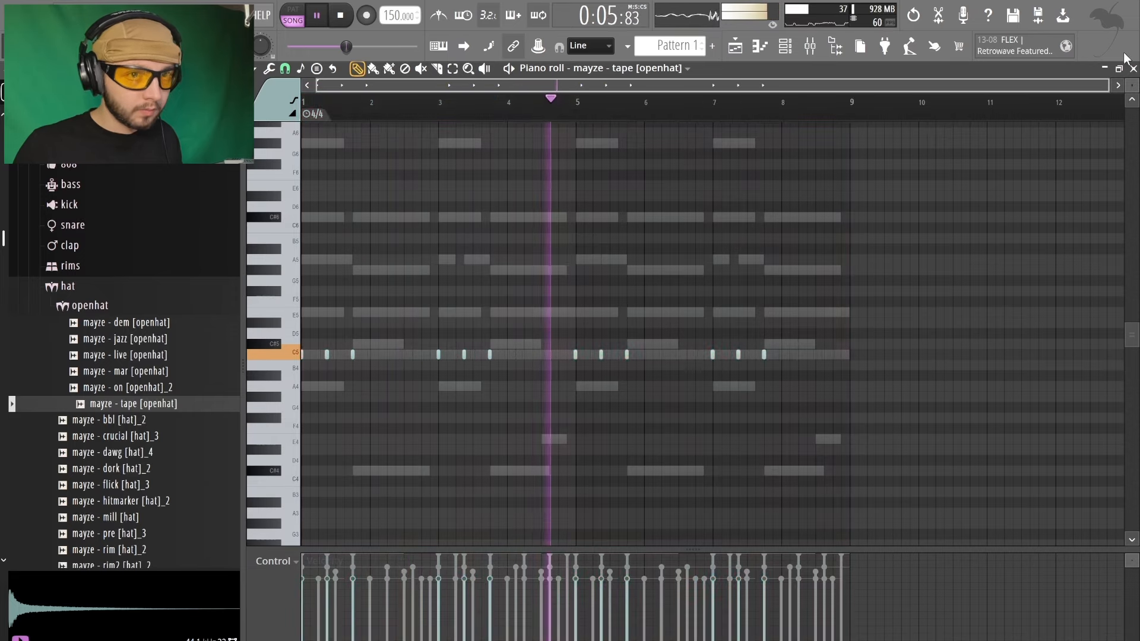
pyautogui.click(1133, 68)
pyautogui.click(350, 268)
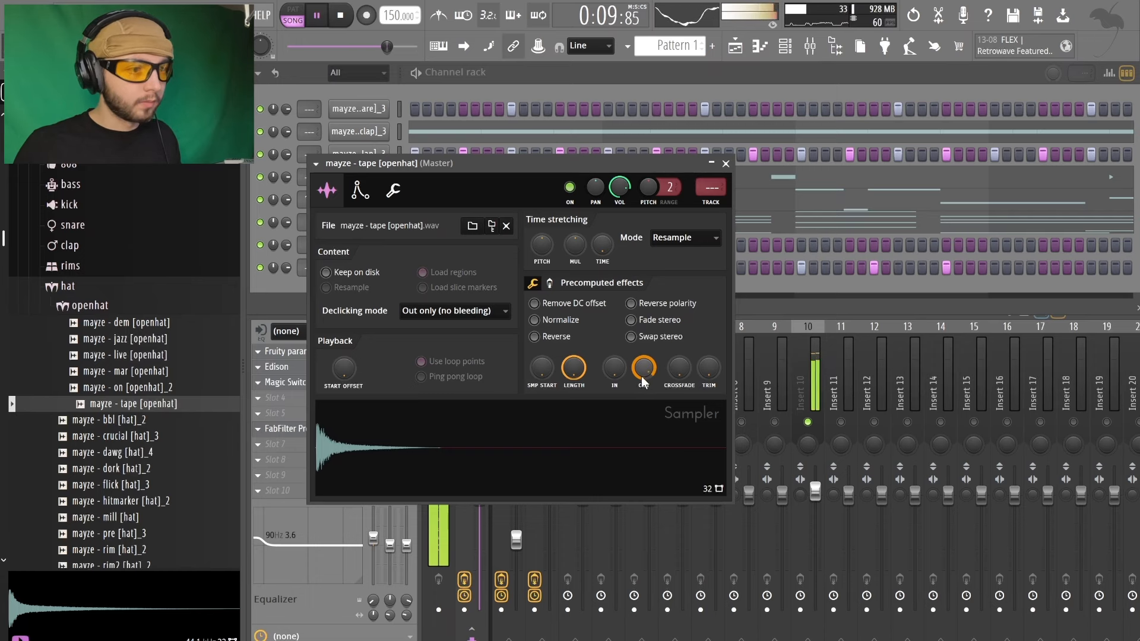
pyautogui.click(725, 163)
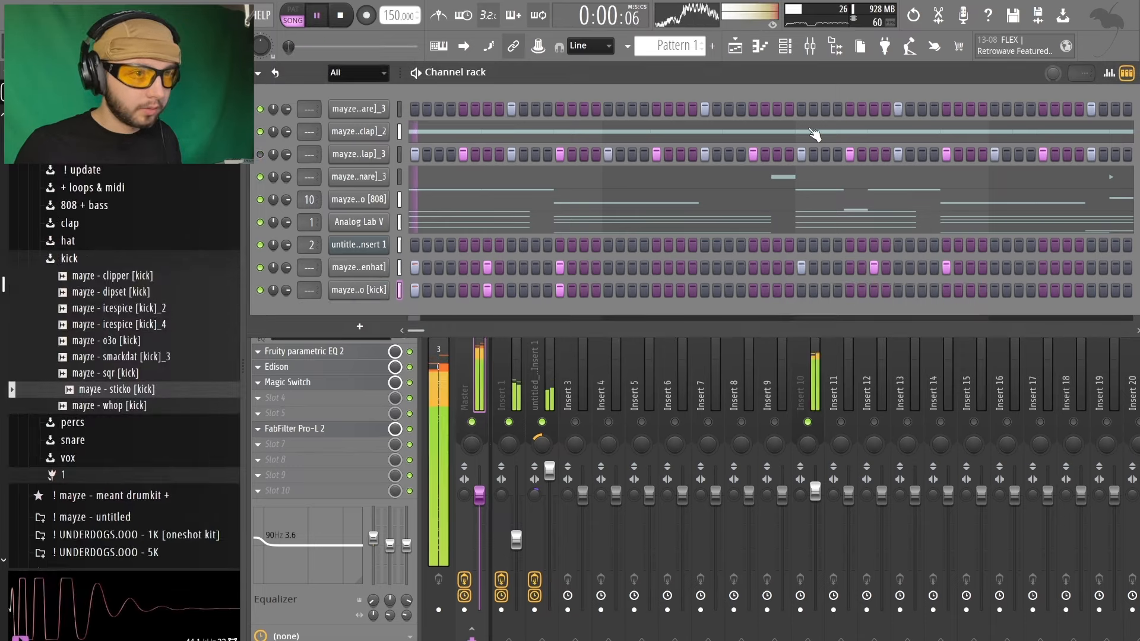
# Step: Repeat the sticko [kick] three-hit figure from bar 3 onward in its piano roll
pyautogui.click(761, 46)
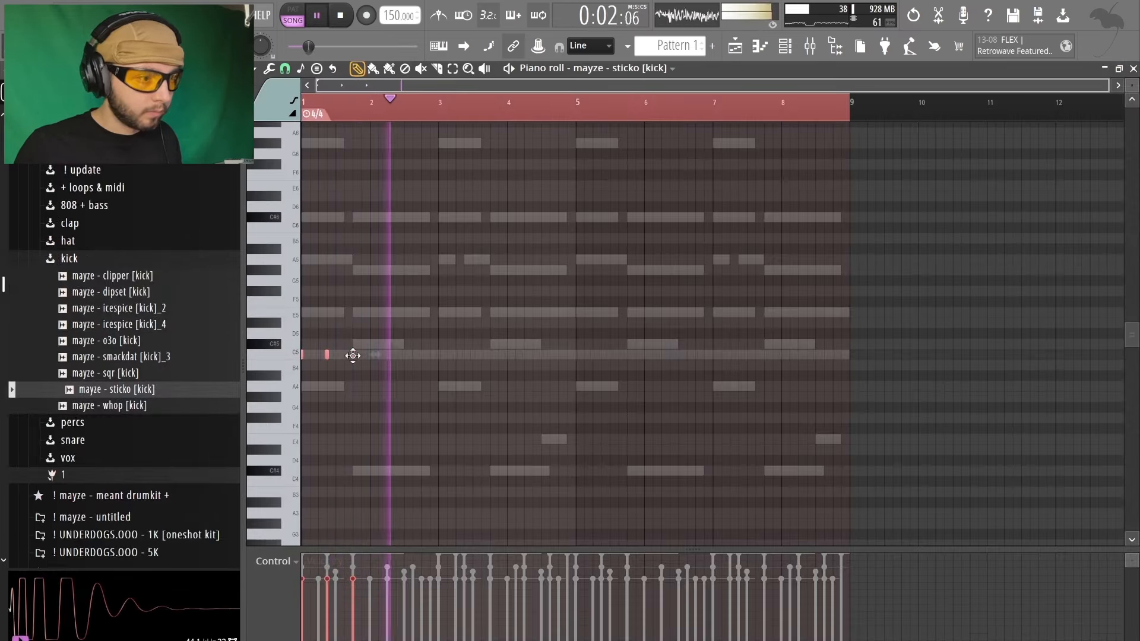
pyautogui.moveTo(506, 358)
pyautogui.mouseDown()
pyautogui.moveTo(491, 360)
pyautogui.moveTo(739, 358)
pyautogui.mouseUp()
pyautogui.hotkey('ctrl', 'a')
pyautogui.keyDown('ctrl'); pyautogui.click(1039, 244); pyautogui.keyUp('ctrl')
pyautogui.click(1133, 68)
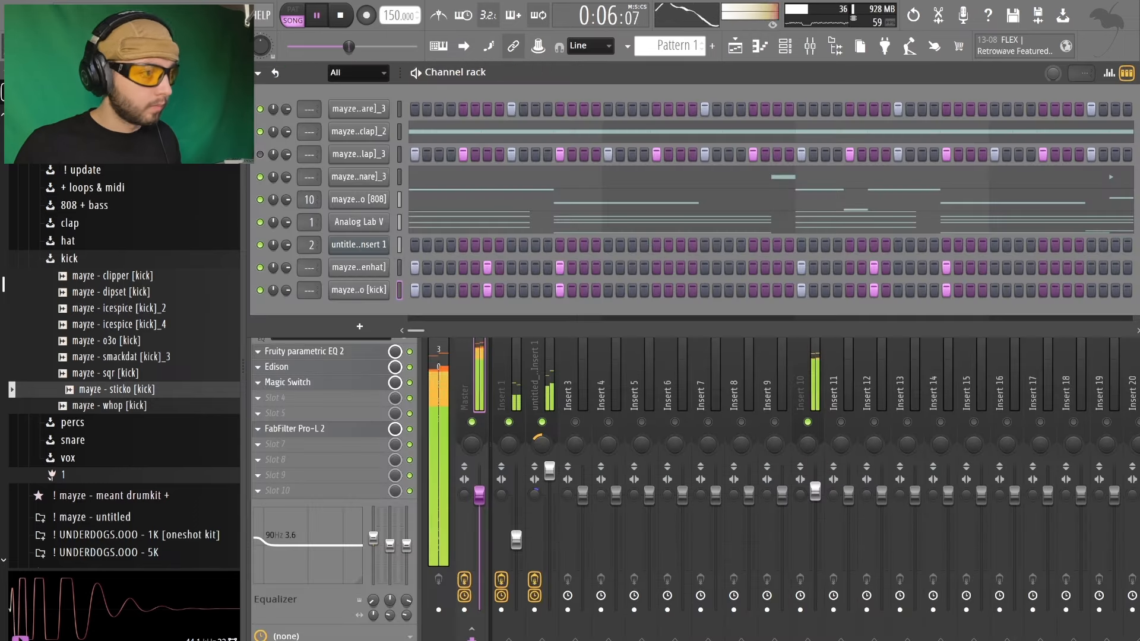
# Step: Clone the 808 channel and move the two E5 notes from brb almost mono [808] to the mimofr 808 channel
pyautogui.press('space')
pyautogui.rightClick(364, 199)
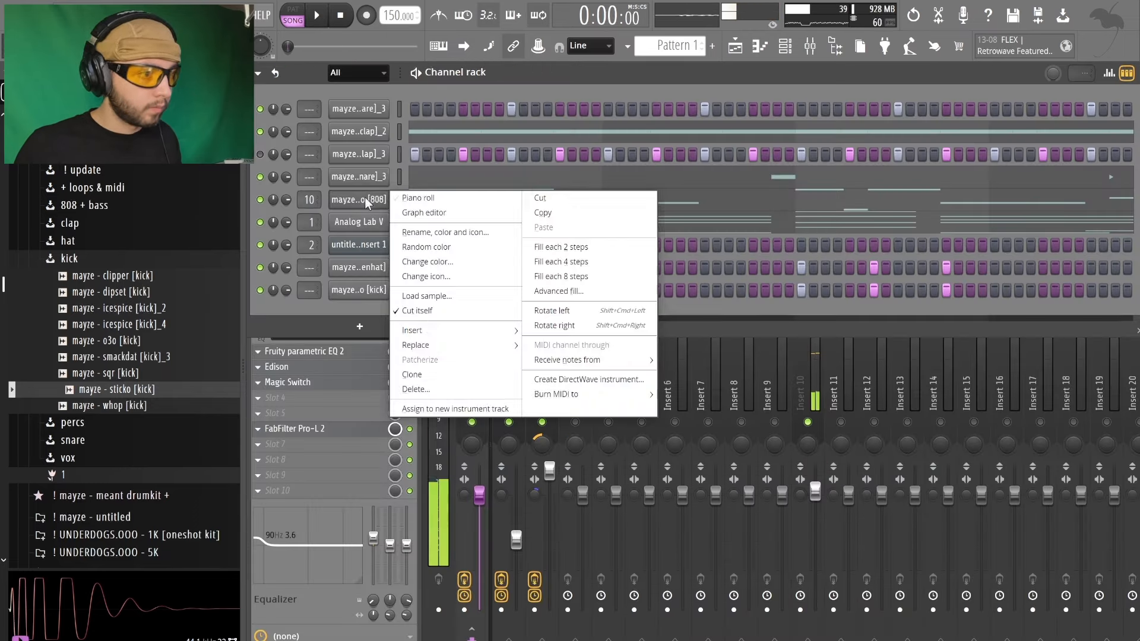
pyautogui.click(422, 375)
pyautogui.moveTo(548, 300); pyautogui.dragTo(900, 324)
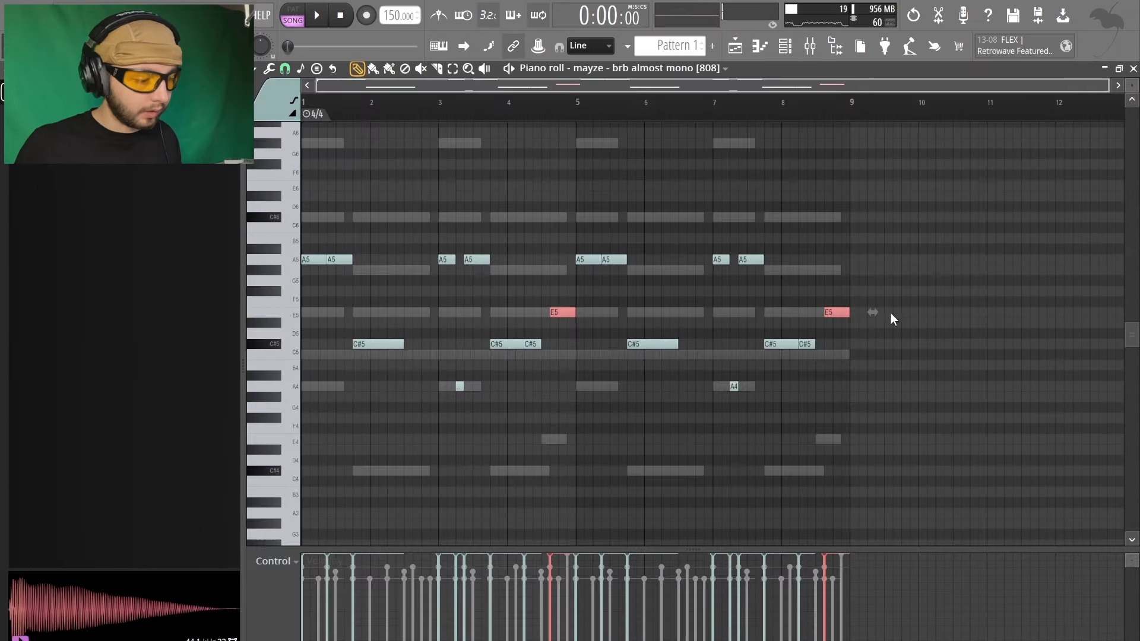
pyautogui.click(653, 68)
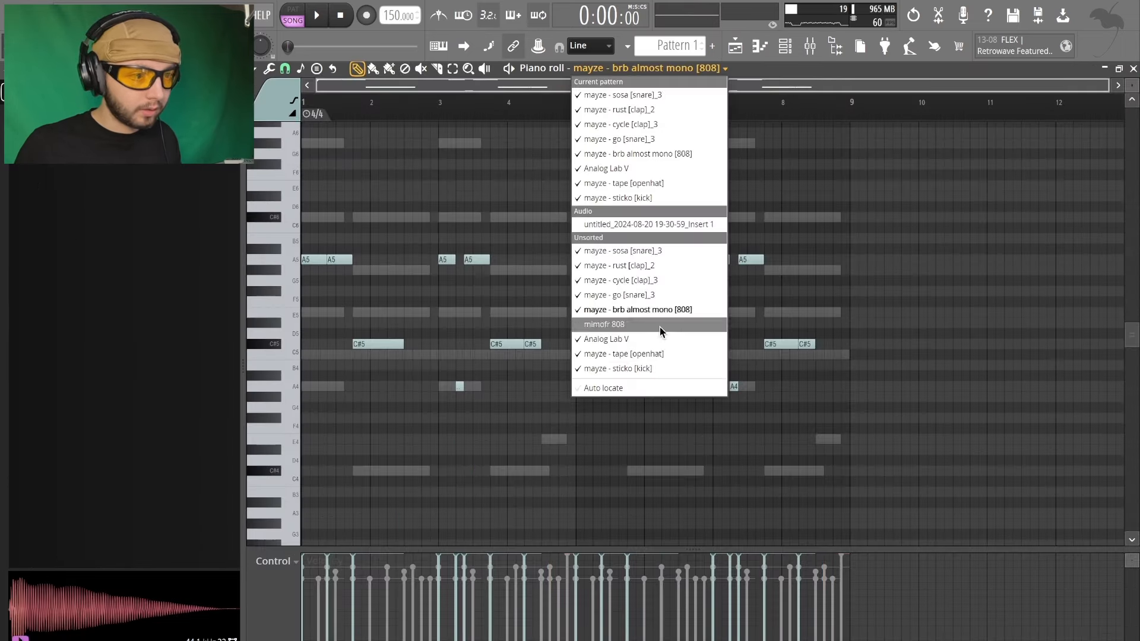
pyautogui.click(659, 327)
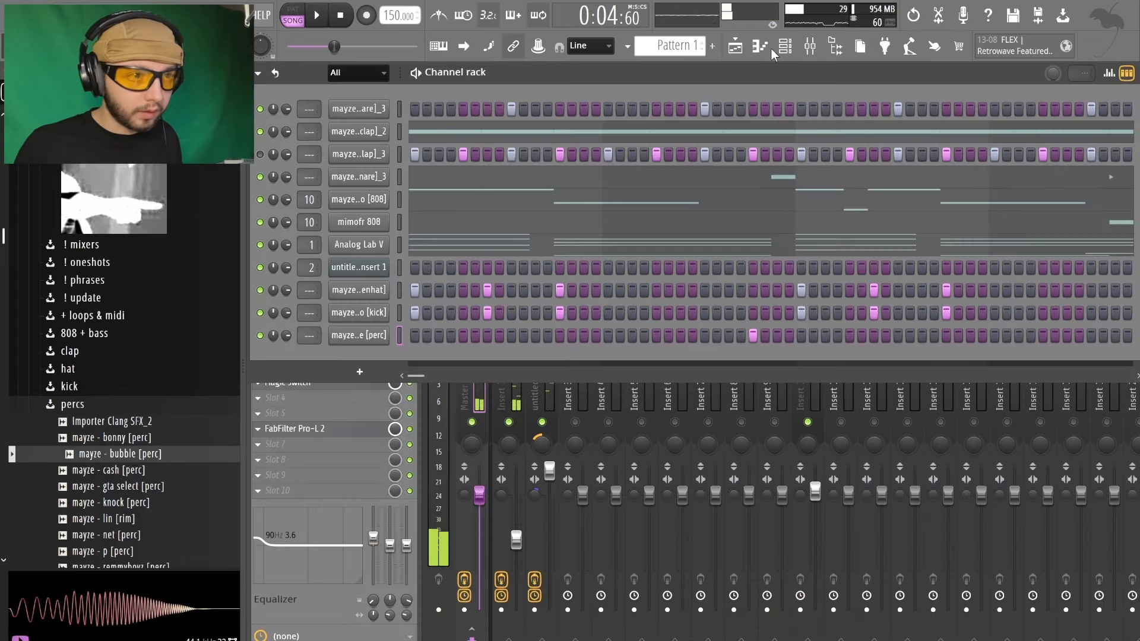
# Step: Add a C5 hit late in bar 6 of the bubble [perc] piano roll
pyautogui.click(759, 42)
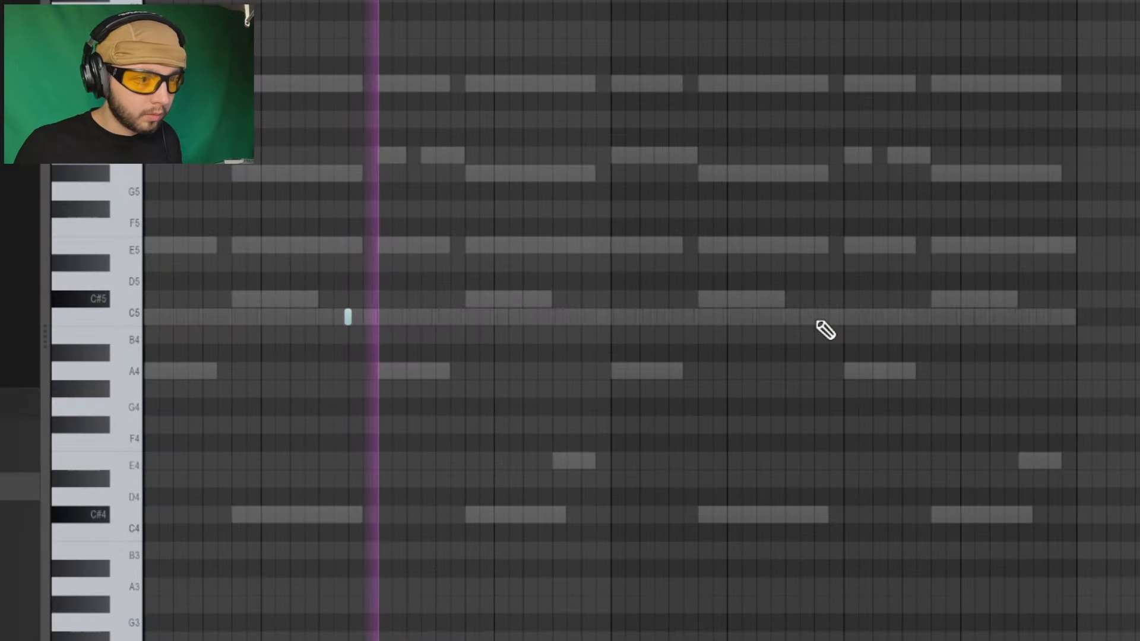
pyautogui.click(709, 358)
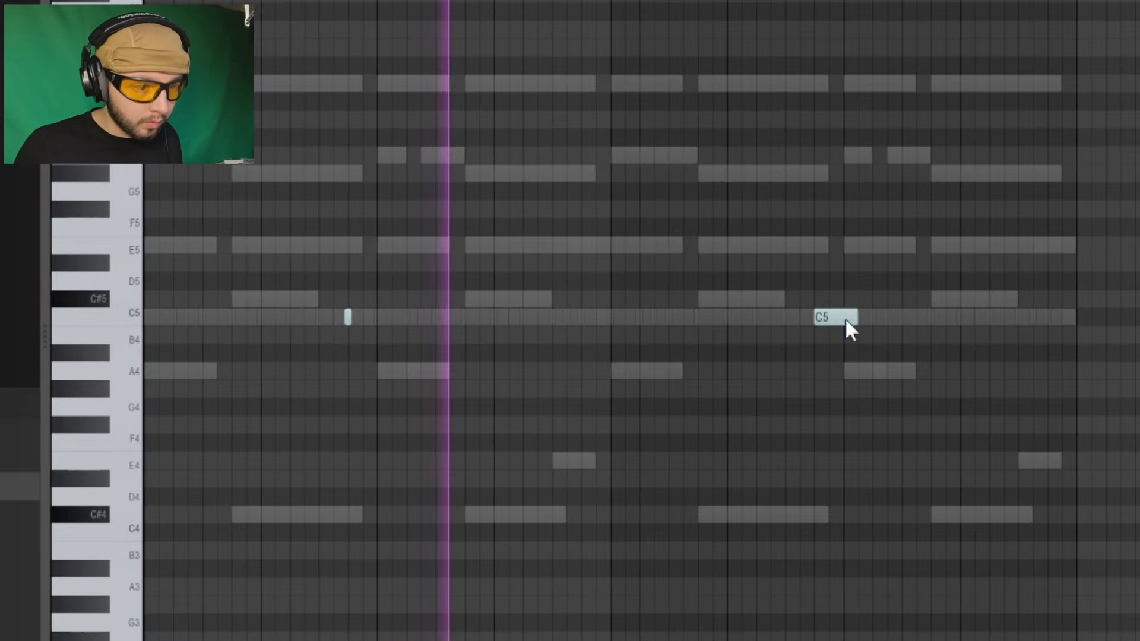
pyautogui.rightClick(845, 323)
pyautogui.click(814, 335)
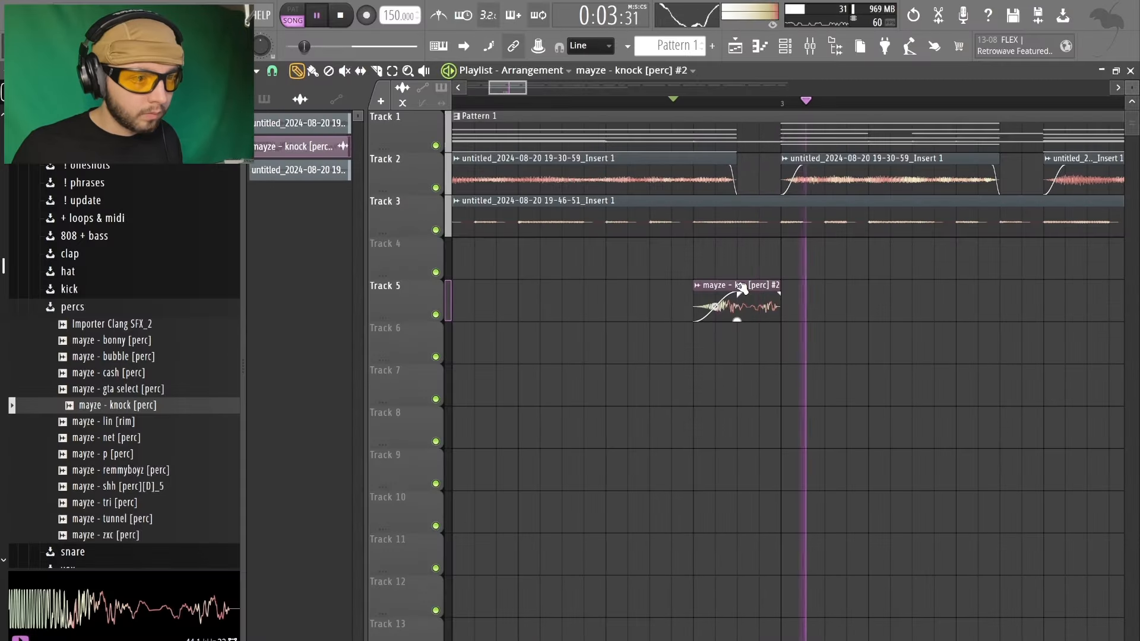
# Step: Repeat the knock [perc] audio clip in the playlist late in bars 2, 6, 10 and 14 on Track 4
pyautogui.keyDown('ctrl'); pyautogui.scroll(-6, 736, 294); pyautogui.keyUp('ctrl')
pyautogui.keyDown('shift'); pyautogui.moveTo(577, 286); pyautogui.dragTo(828, 289); pyautogui.keyUp('shift')
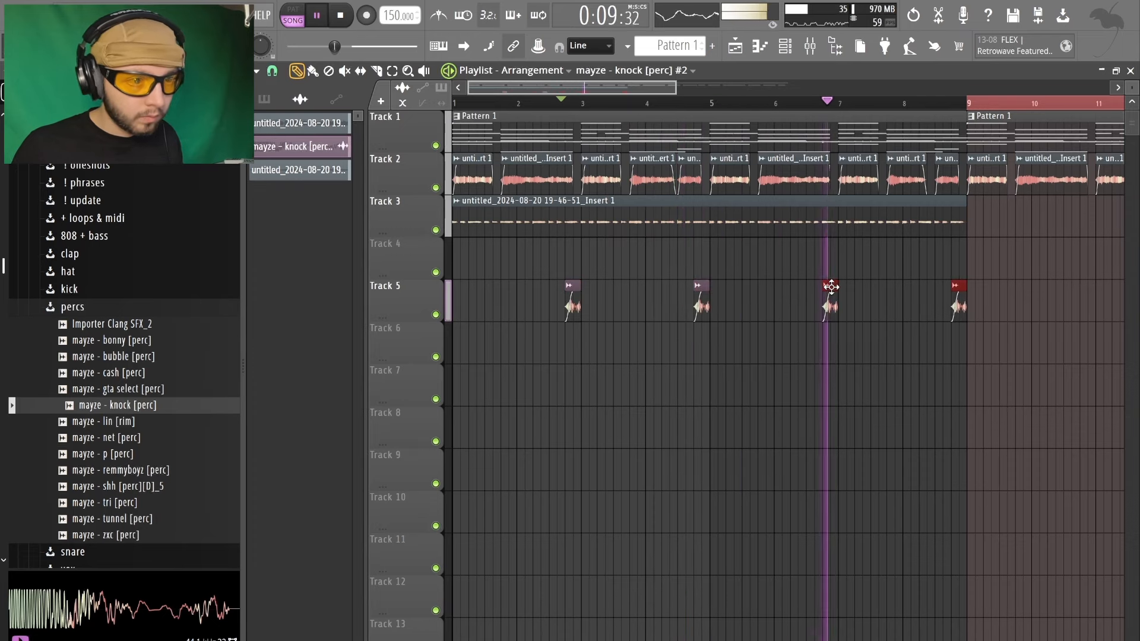
pyautogui.keyDown('ctrl'); pyautogui.scroll(-1, 890, 356); pyautogui.keyUp('ctrl')
pyautogui.keyDown('ctrl'); pyautogui.moveTo(952, 300); pyautogui.dragTo(454, 315); pyautogui.keyUp('ctrl')
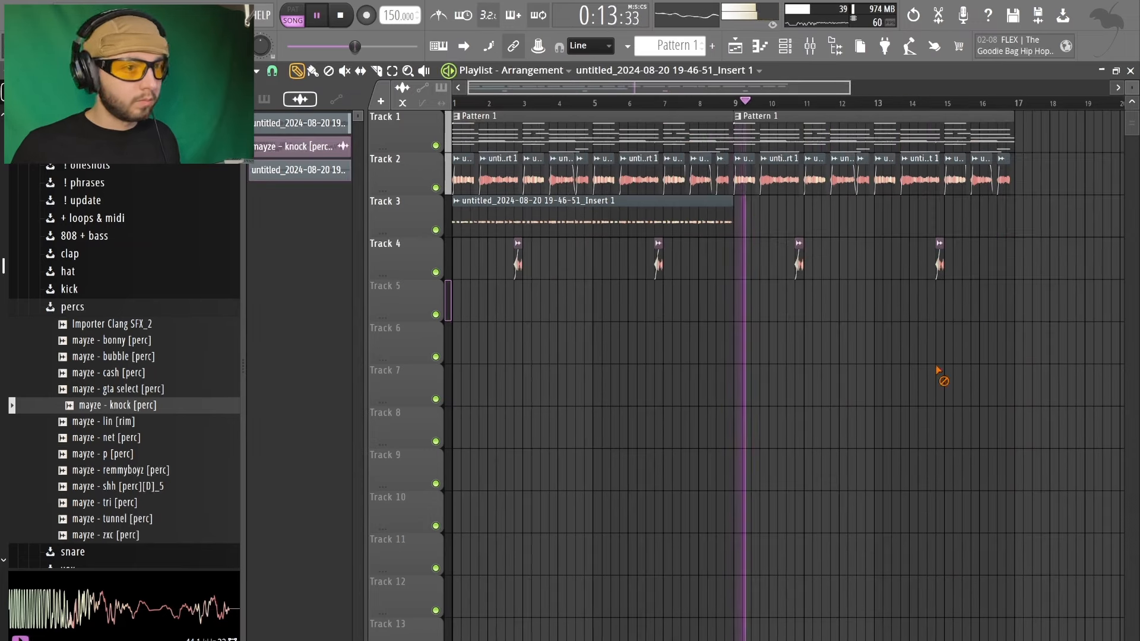
# Step: Add a classic chant 2 hit in bar 3 and duplicate the chant's notes into the following four bars
pyautogui.press('F9')
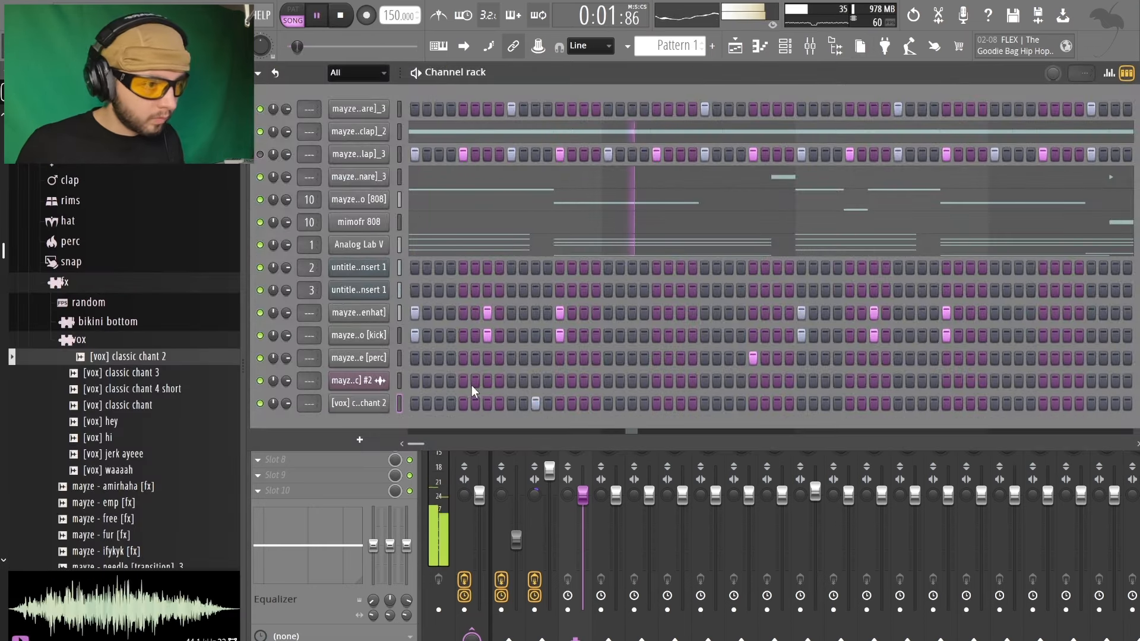
pyautogui.click(920, 403)
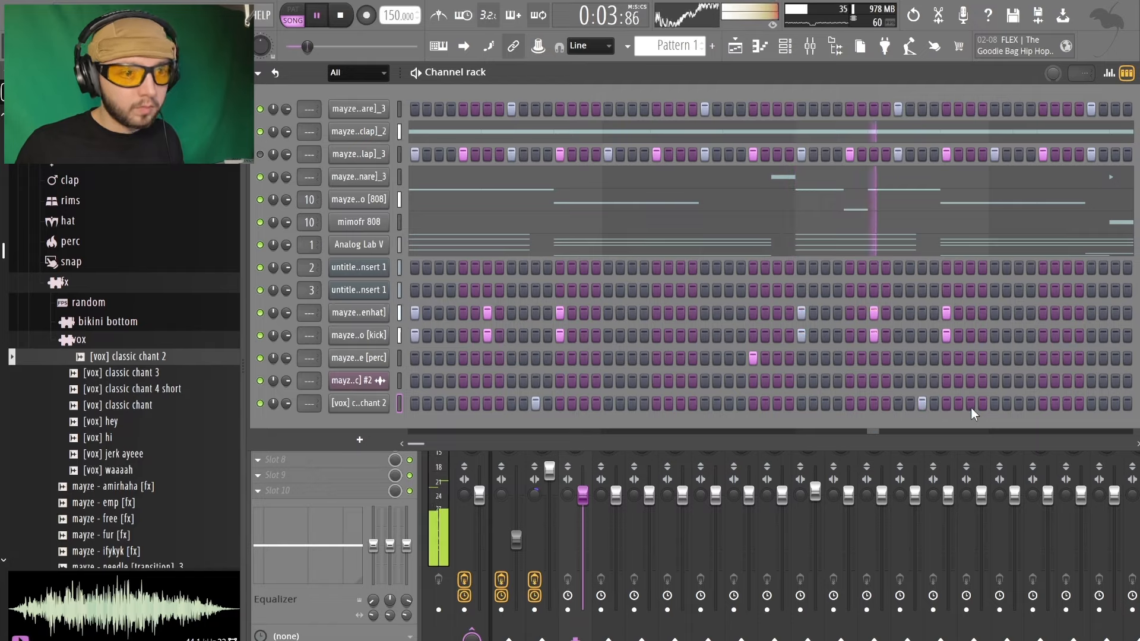
pyautogui.click(760, 46)
pyautogui.hotkey('ctrl', 'b')
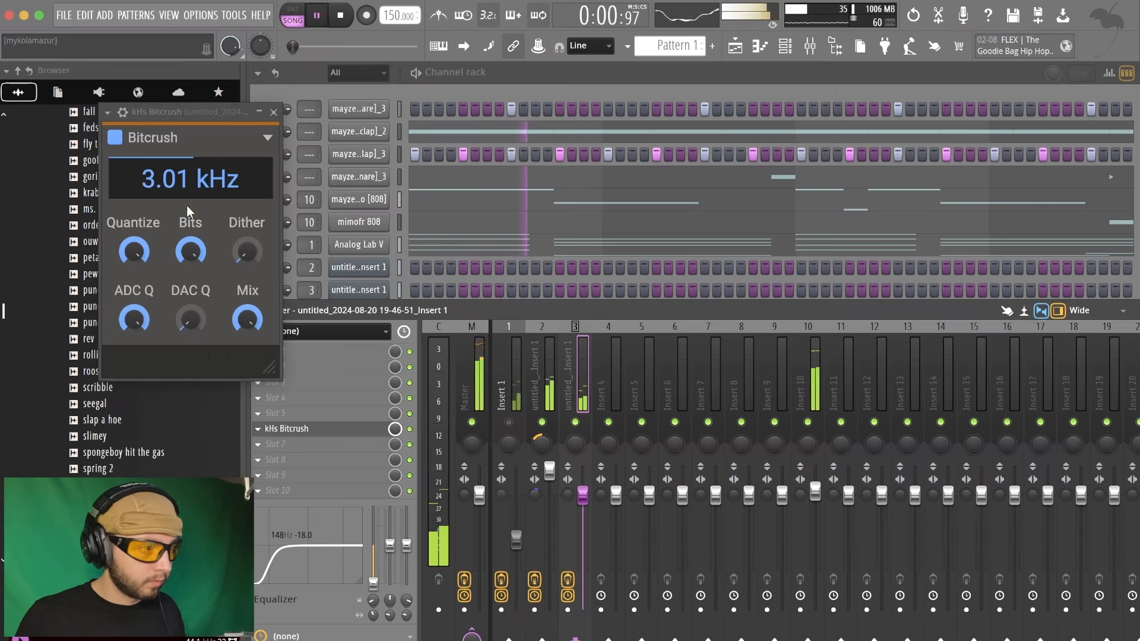
# Step: Set the kHs Bitcrush rate on mixer track 3 to 3.76 kHz and close the plugin
pyautogui.moveTo(189, 212); pyautogui.dragTo(168, 195)
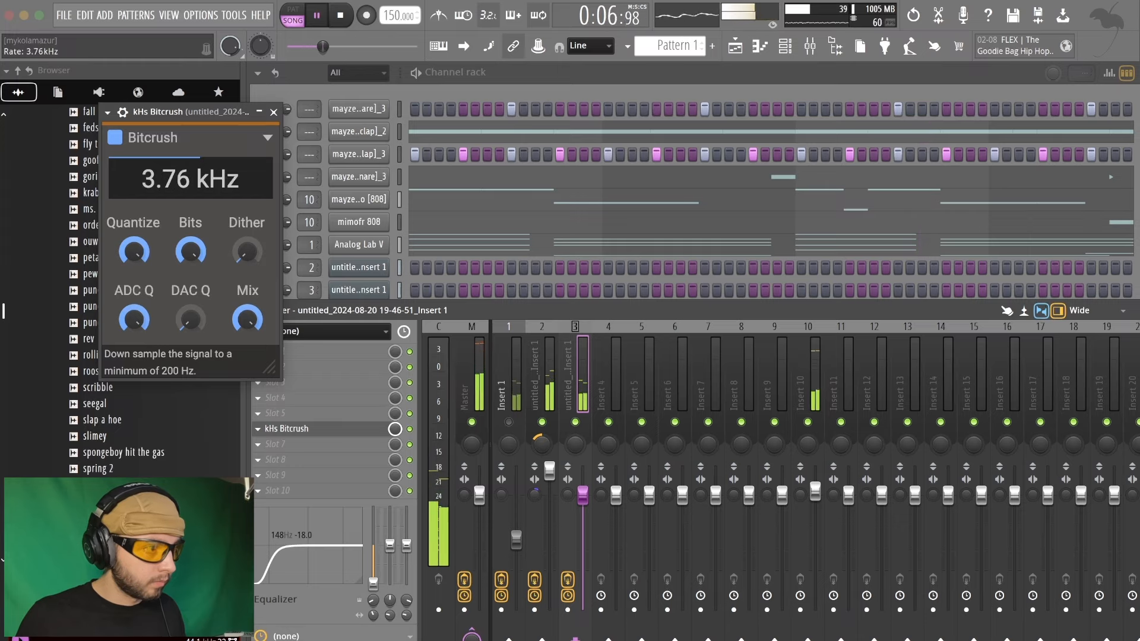
pyautogui.click(274, 111)
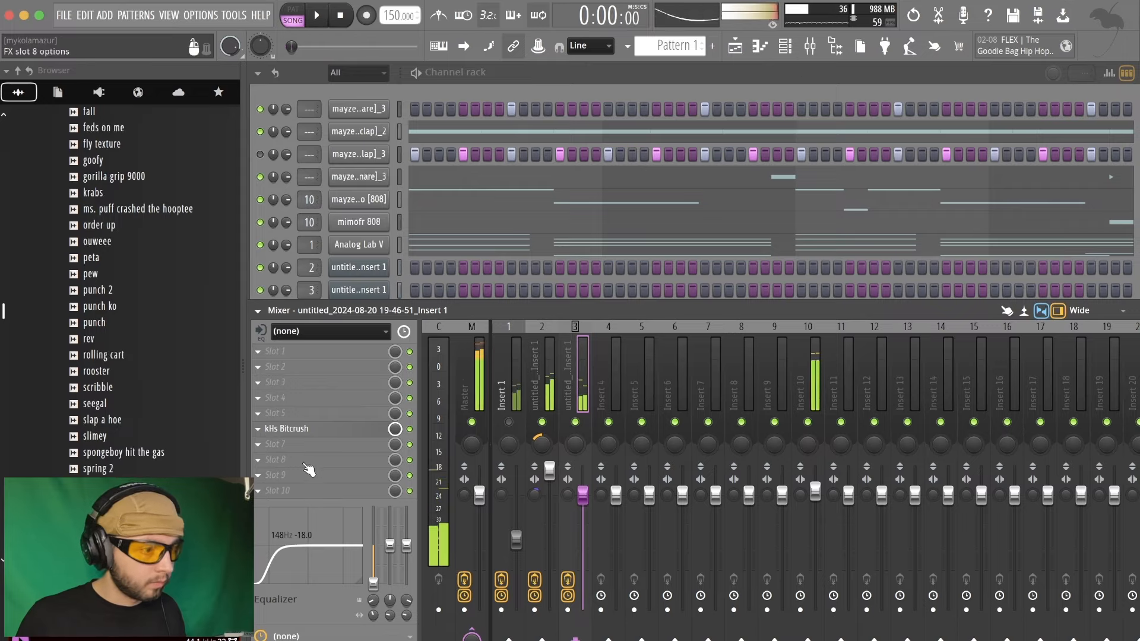
# Step: Add ShaperBox 3 to mixer track 3 and shape its Time curve so the final dip begins midway through the last quarter; close the plugin
pyautogui.click(304, 463)
pyautogui.click(729, 354)
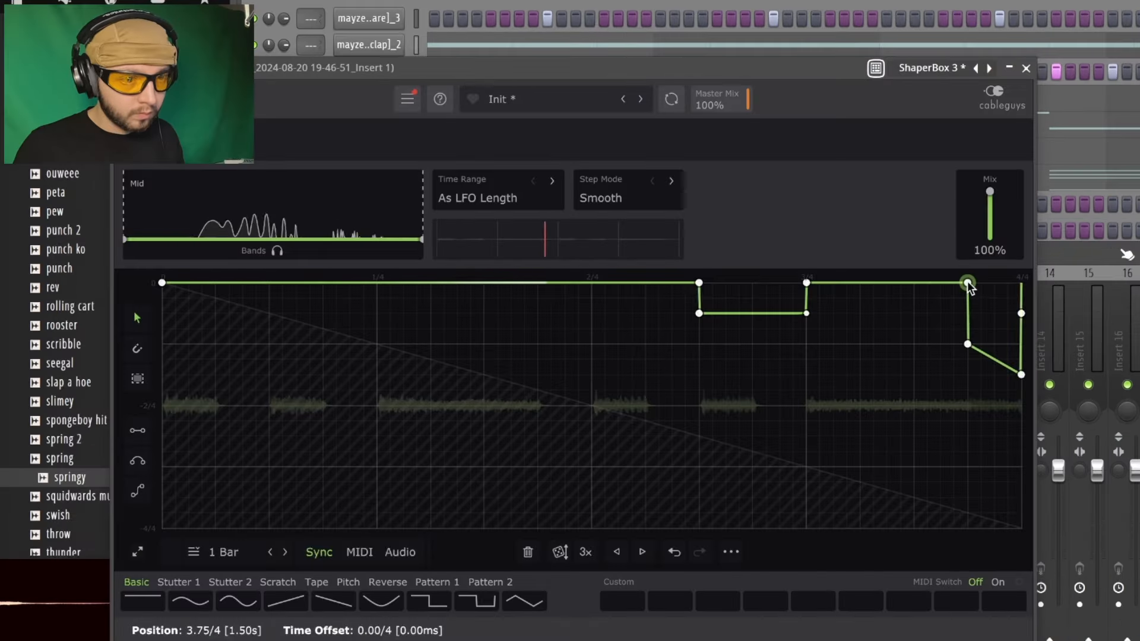
pyautogui.moveTo(967, 283); pyautogui.dragTo(914, 283)
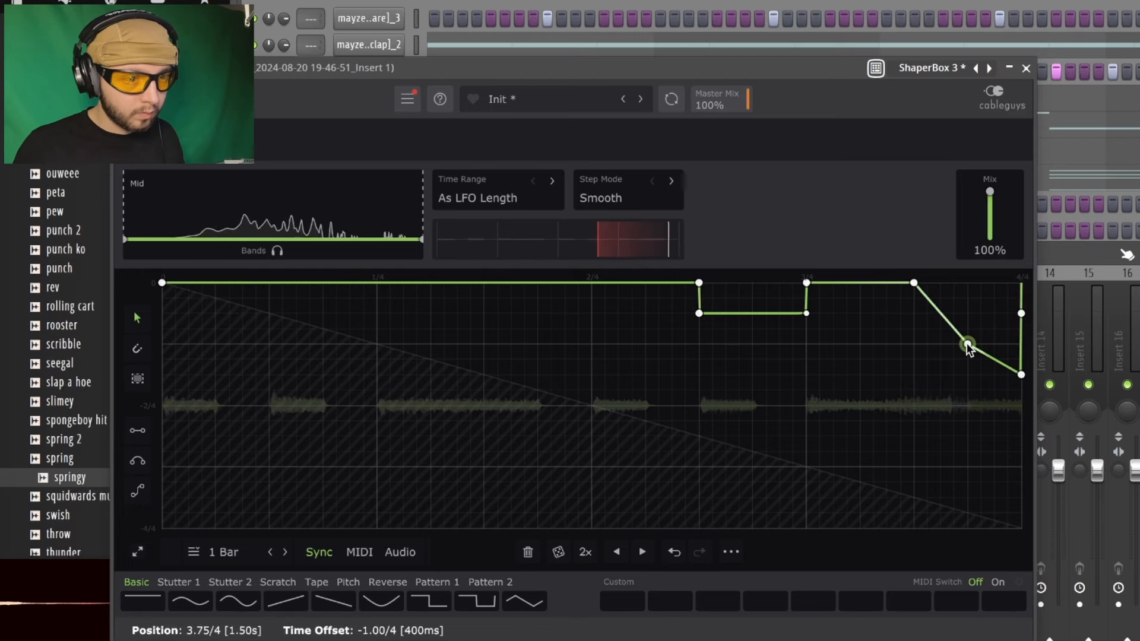
pyautogui.moveTo(968, 346); pyautogui.dragTo(914, 345)
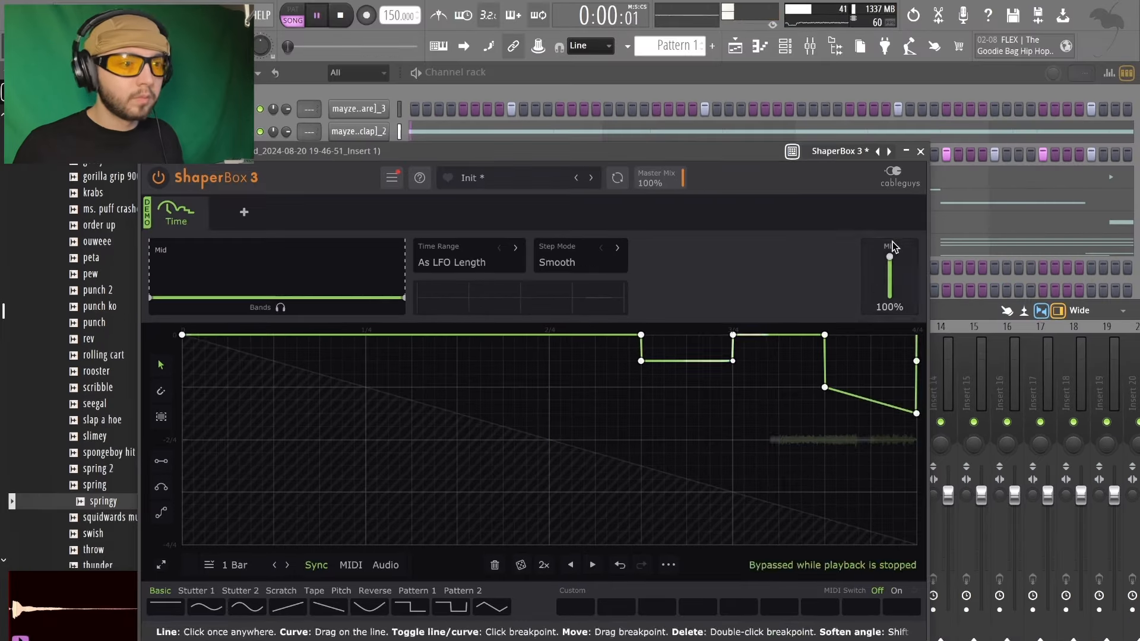
pyautogui.click(920, 152)
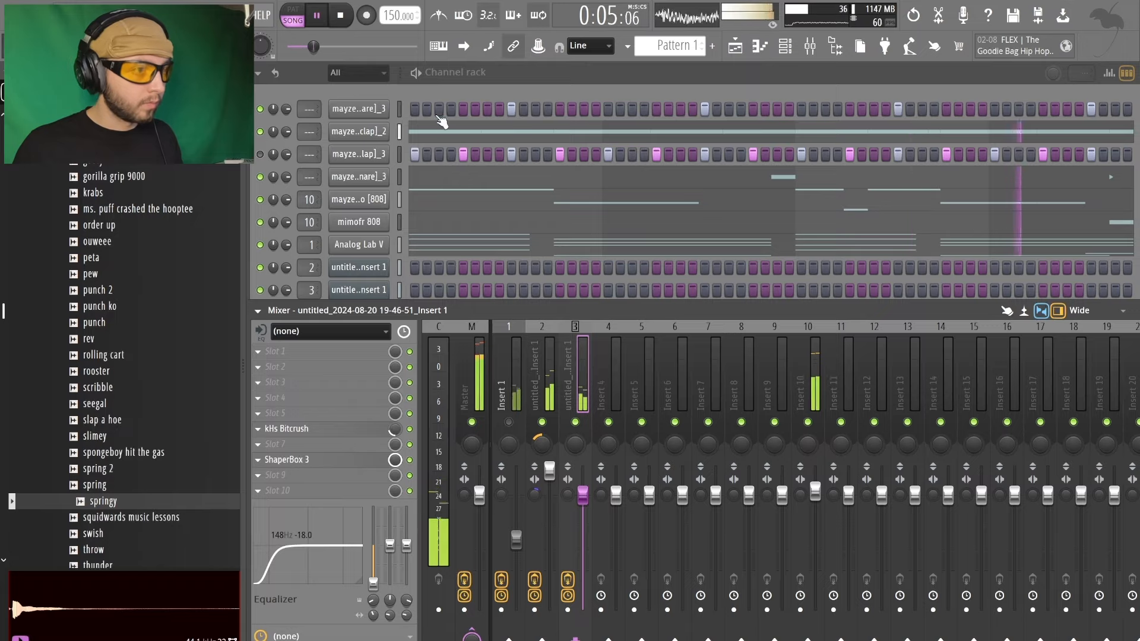
# Step: Place the once upon a time [fx]_2 clip at bar 2 on Track 5 and delete the copy in bar 4
pyautogui.click(440, 96)
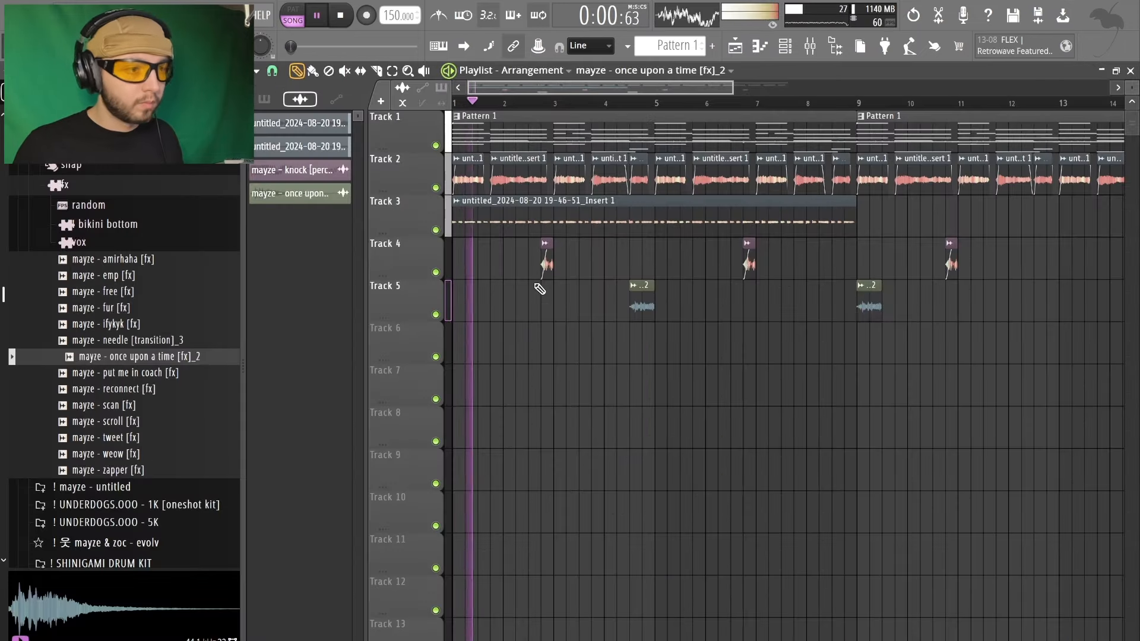
pyautogui.click(512, 310)
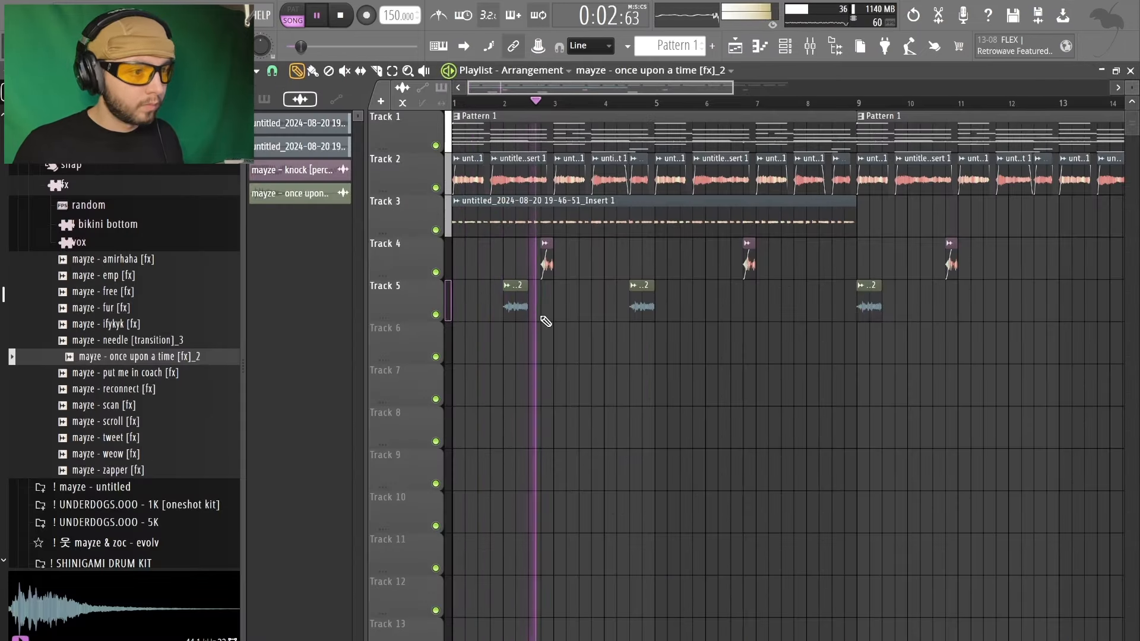
pyautogui.rightClick(642, 307)
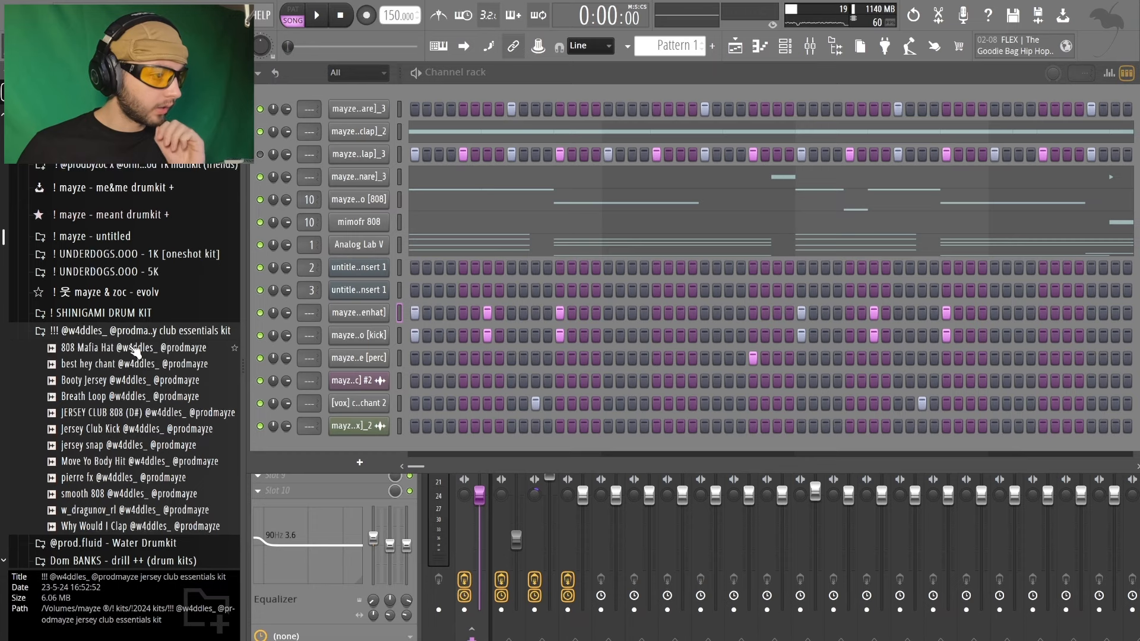
# Step: In the 808 Mafia Hat piano roll, remove the three closely spaced C5 hits ending at bar 2 and add one early in bar 2
pyautogui.press('F7')
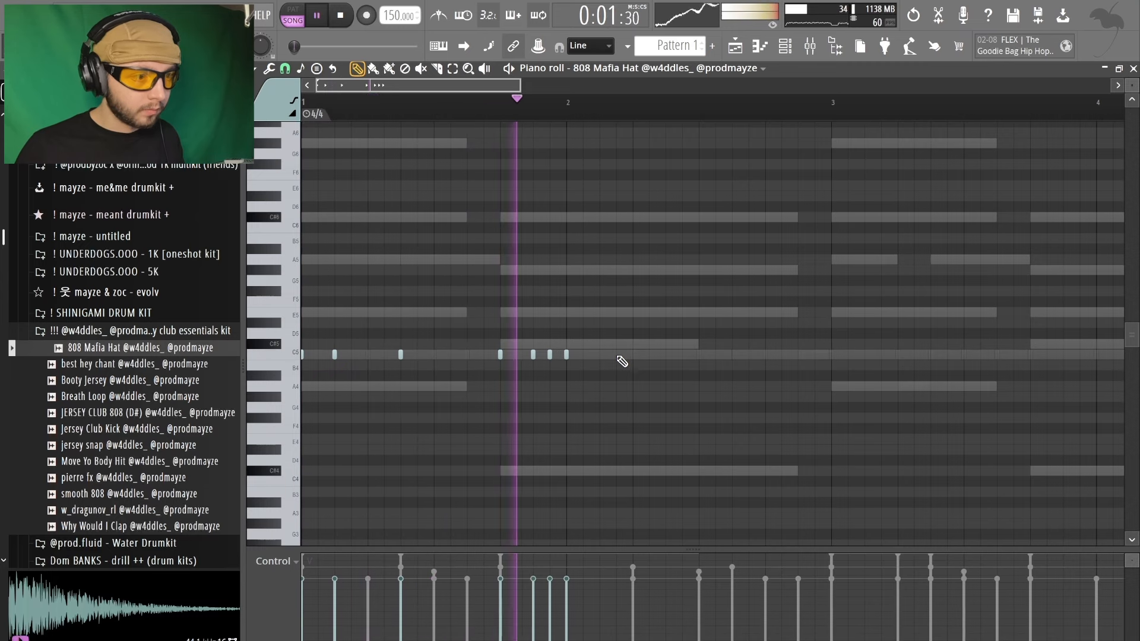
pyautogui.rightClick(565, 354)
pyautogui.rightClick(549, 355)
pyautogui.rightClick(533, 355)
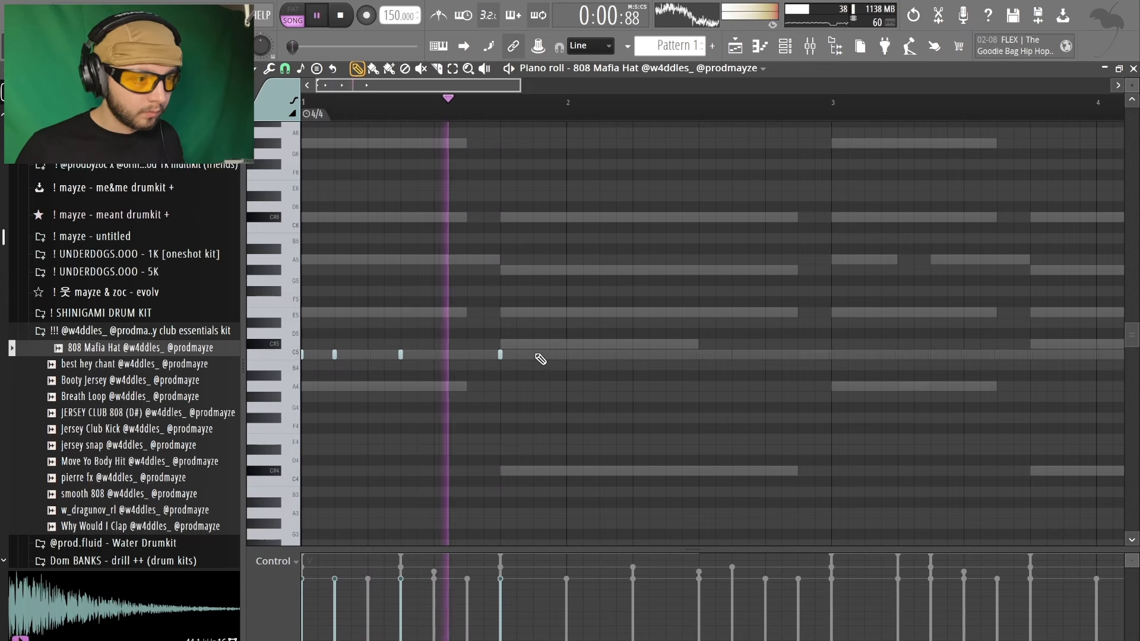
pyautogui.click(599, 354)
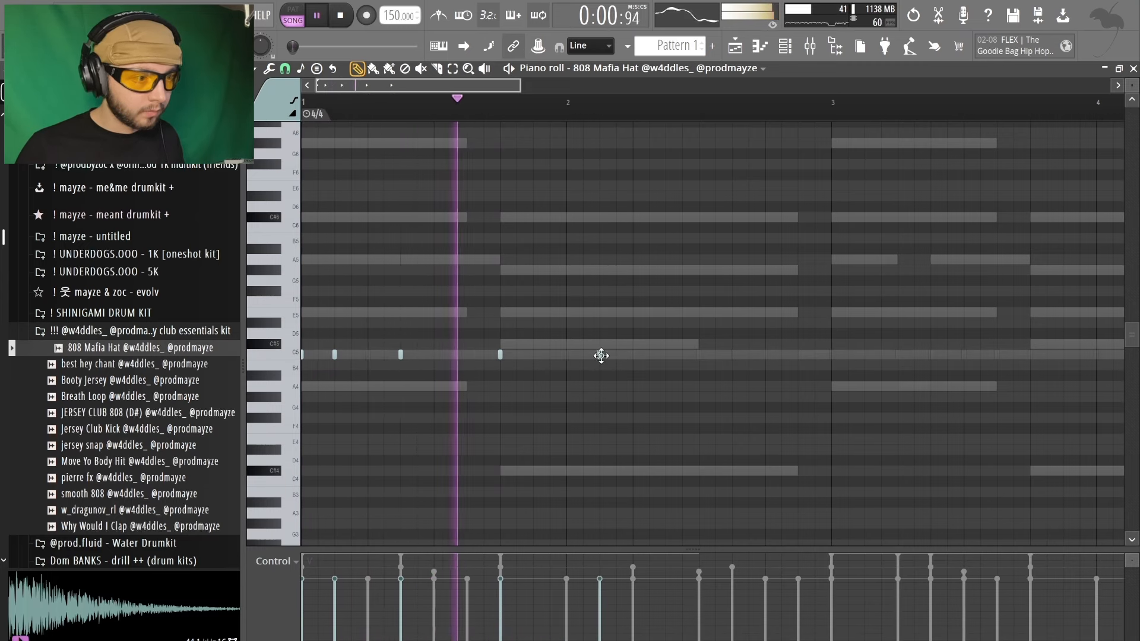
pyautogui.click(665, 354)
pyautogui.rightClick(665, 355)
pyautogui.press('space')
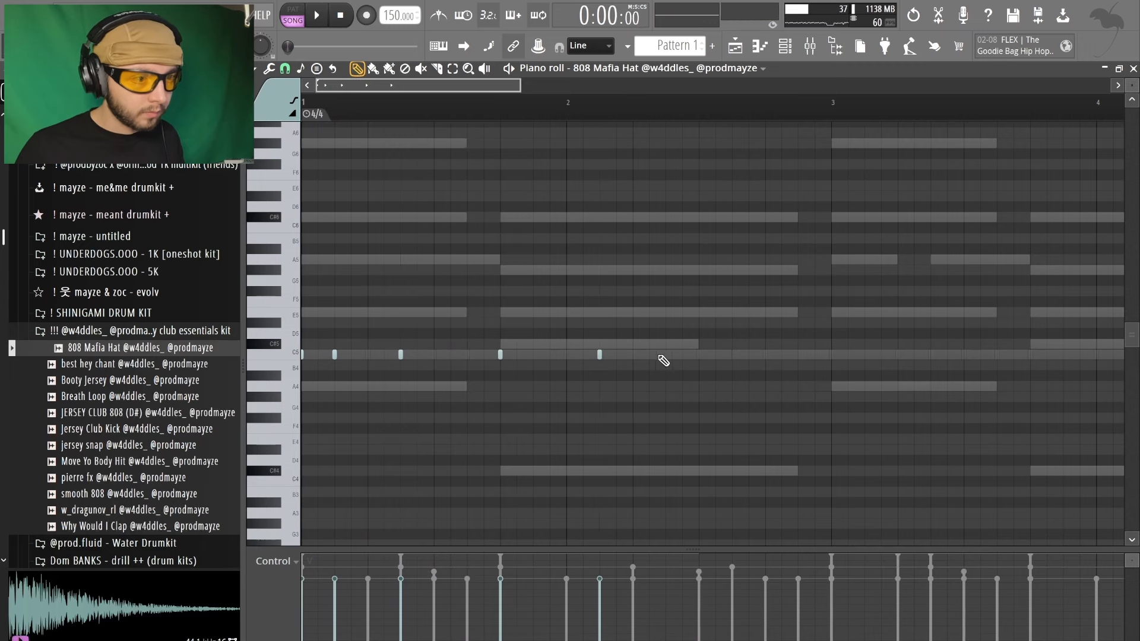
# Step: Add a fast run of three C5 hat hits on beat 2 of bar 2, further hits late in the bar, and one on bar 3
pyautogui.click(640, 356)
pyautogui.click(653, 355)
pyautogui.click(668, 355)
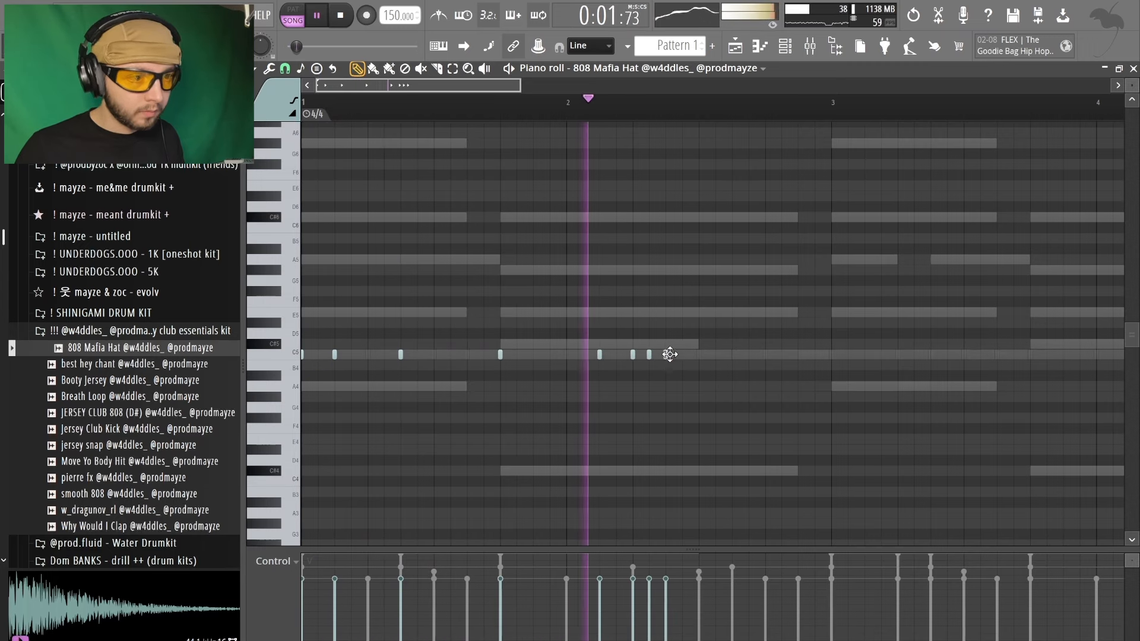
pyautogui.click(770, 356)
pyautogui.moveTo(801, 351); pyautogui.dragTo(780, 352)
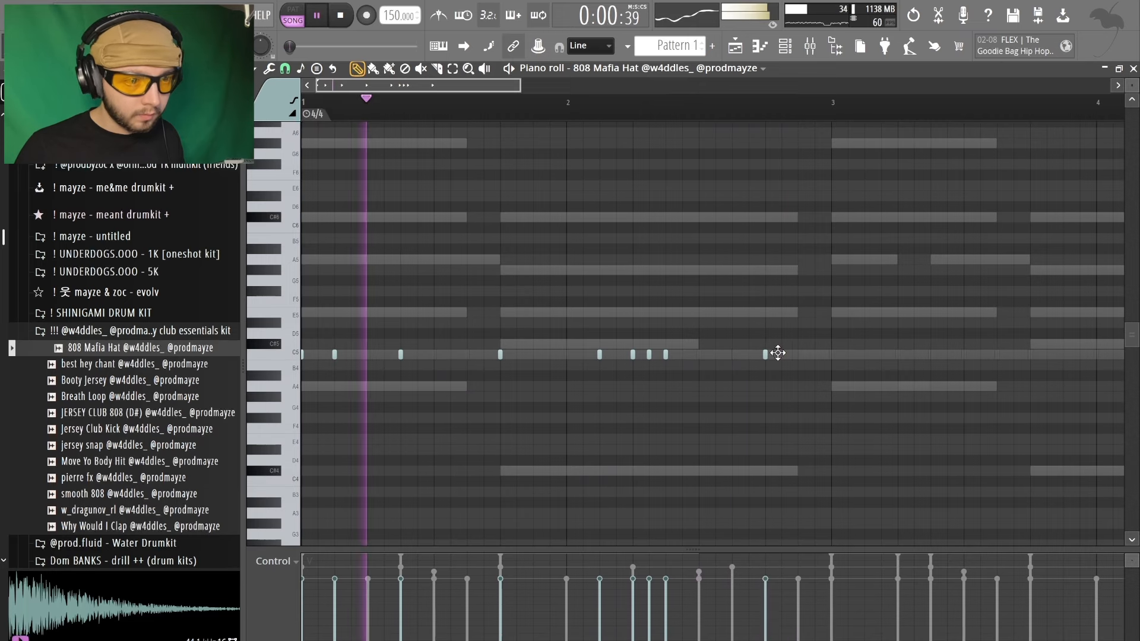
pyautogui.click(830, 353)
pyautogui.press('space')
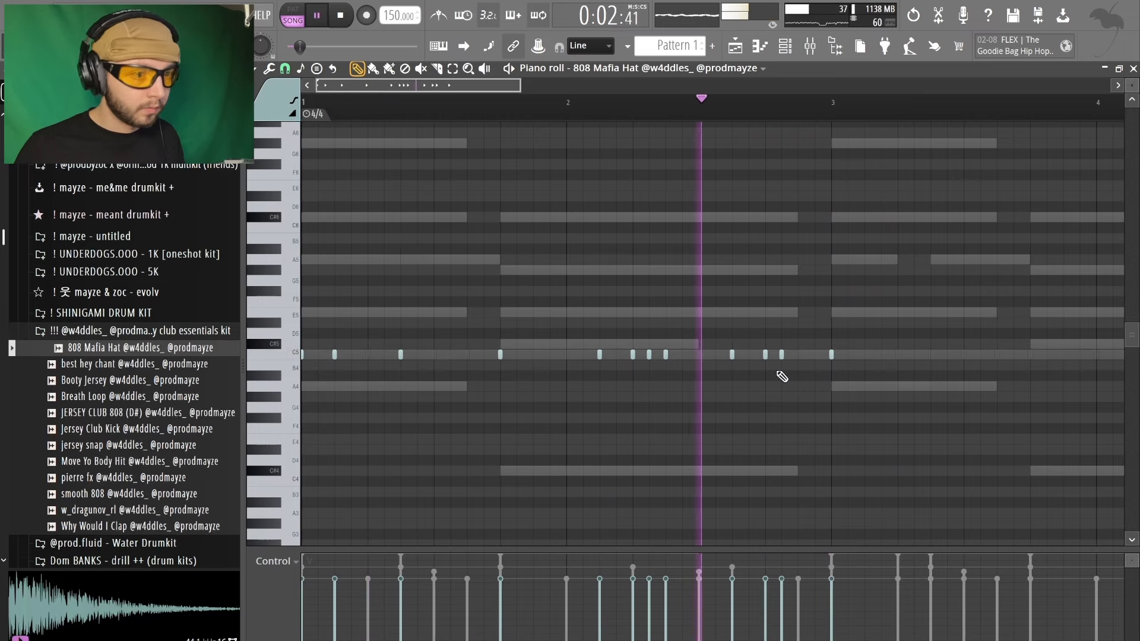
# Step: Duplicate the 808 Mafia Hat notes across the following bars to fill the eight-bar pattern
pyautogui.hotkey('ctrl', 'b')
pyautogui.hotkey('ctrl', 'b')
pyautogui.hotkey('ctrl', 'd')
pyautogui.hotkey('ctrl', 'a')
pyautogui.hotkey('ctrl', 'd')
pyautogui.scroll(3, 368, 346)
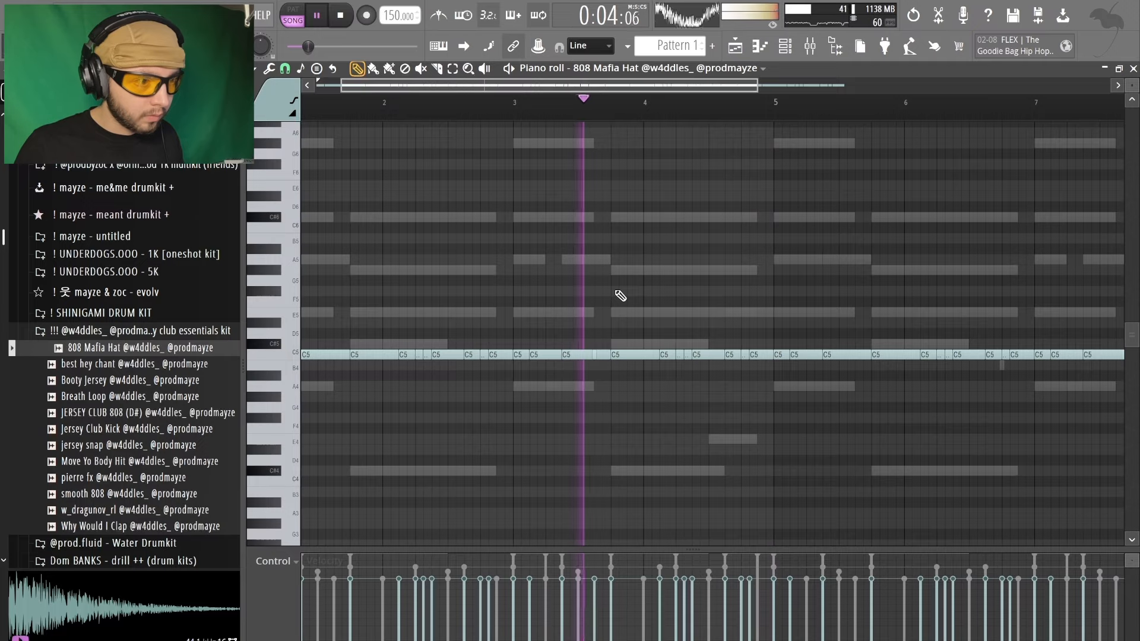
pyautogui.scroll(-3, 620, 310)
pyautogui.hotkey('ctrl', 'a')
pyautogui.hotkey('ctrl', 'd')
pyautogui.moveTo(634, 340); pyautogui.dragTo(992, 407)
pyautogui.press('Delete')
pyautogui.hotkey('ctrl', 'z')
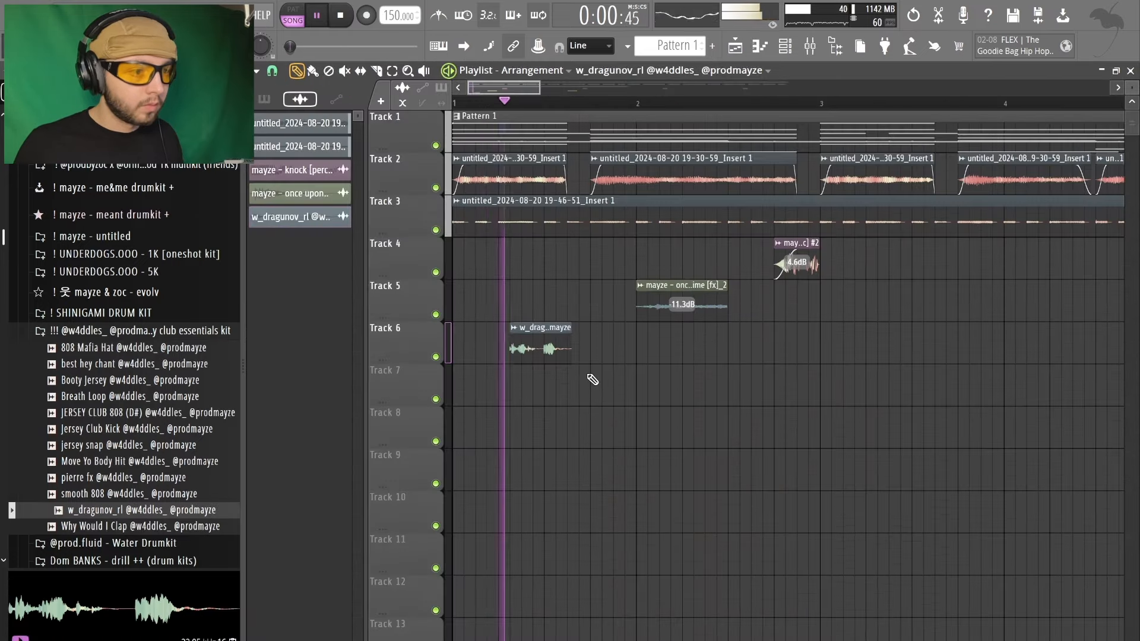
# Step: Repeat the w_dragunov_rl clip on Track 6 early in bar 5
pyautogui.scroll(-3, 591, 380)
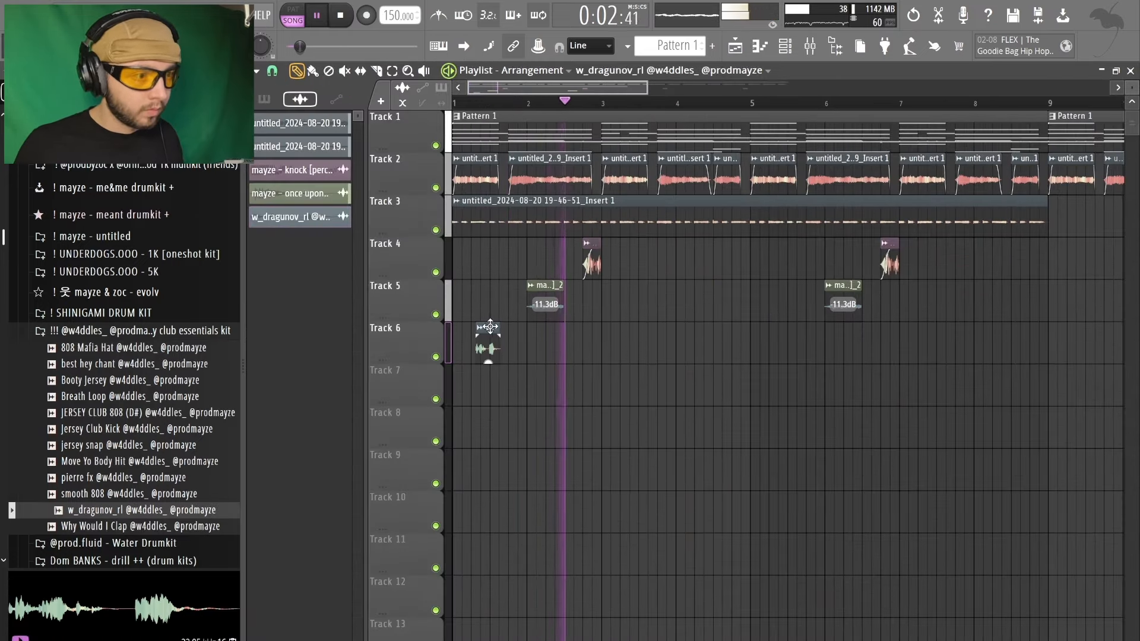
pyautogui.click(751, 341)
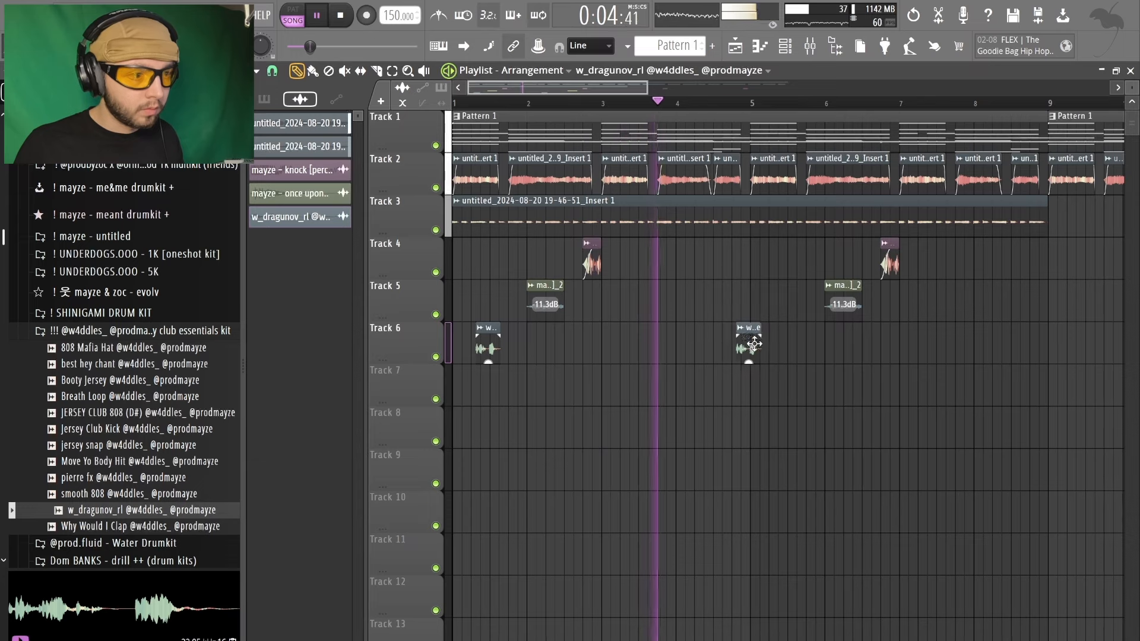
pyautogui.scroll(-3, 760, 395)
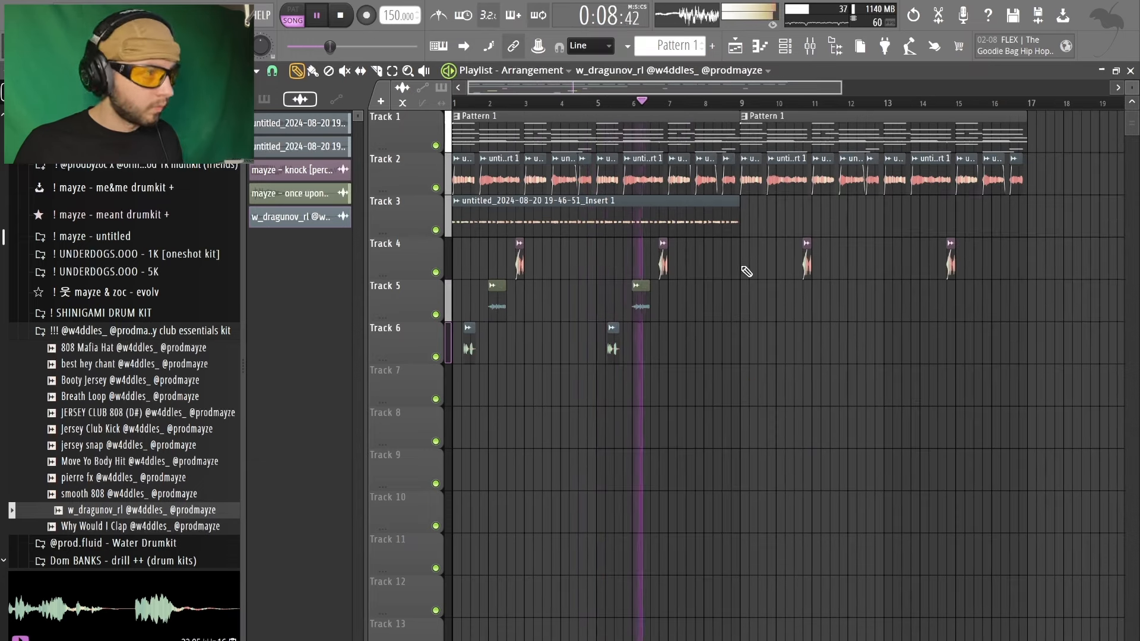
# Step: Repeat the kagayaki - 0_0 [perc] C5 hit early in every second bar of the pattern and close the piano roll
pyautogui.press('F9')
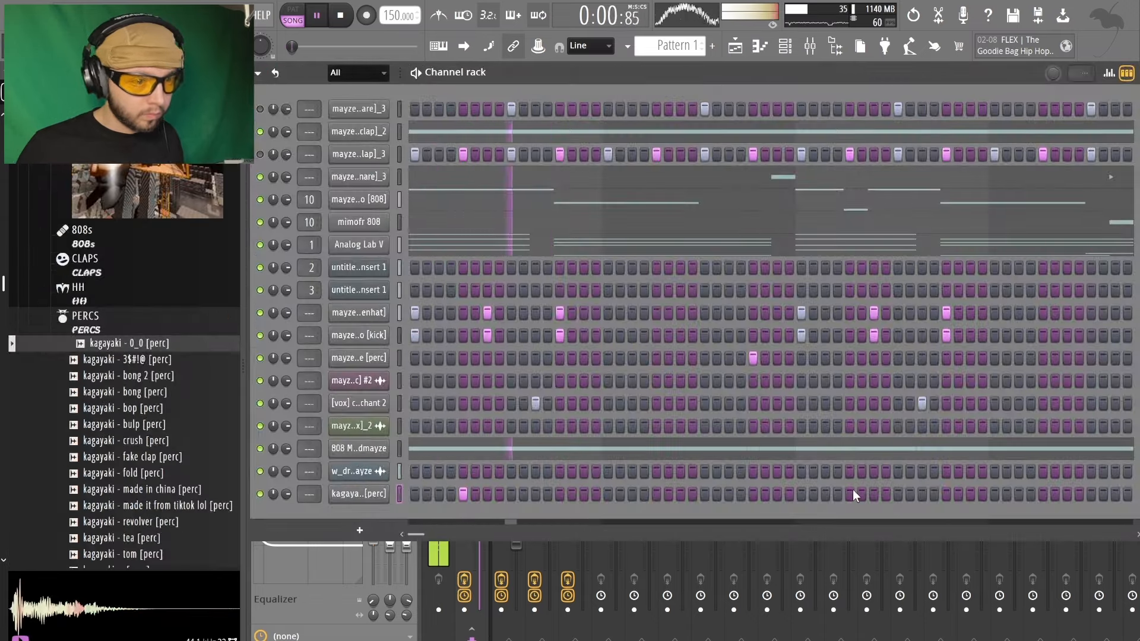
pyautogui.click(760, 48)
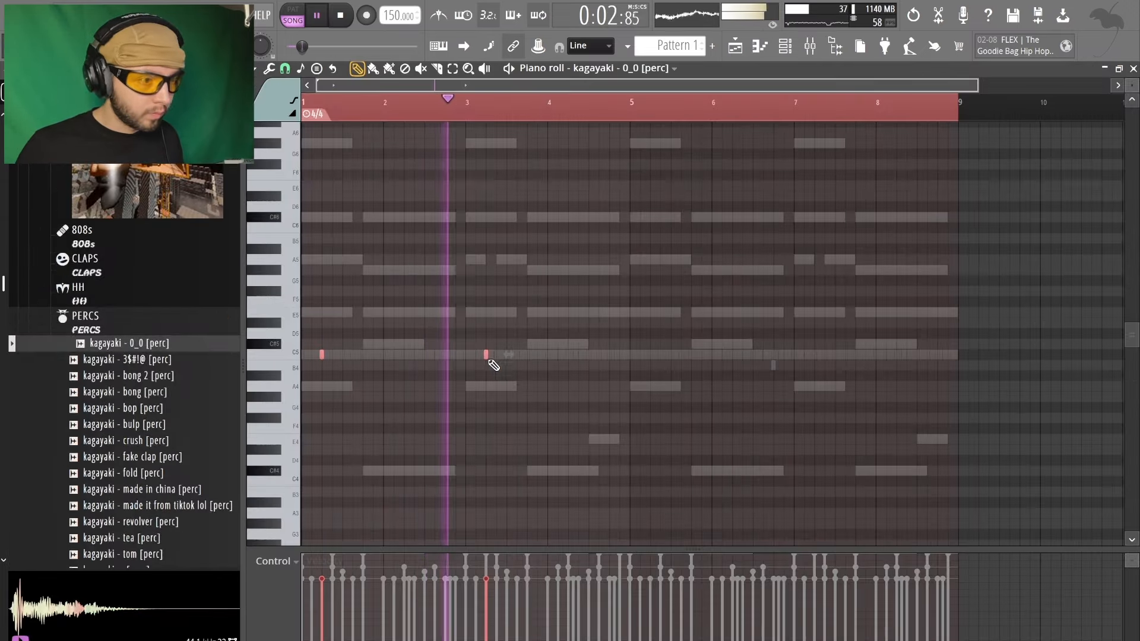
pyautogui.moveTo(617, 353); pyautogui.dragTo(814, 352)
pyautogui.keyDown('ctrl'); pyautogui.click(1005, 137); pyautogui.keyUp('ctrl')
pyautogui.click(1134, 69)
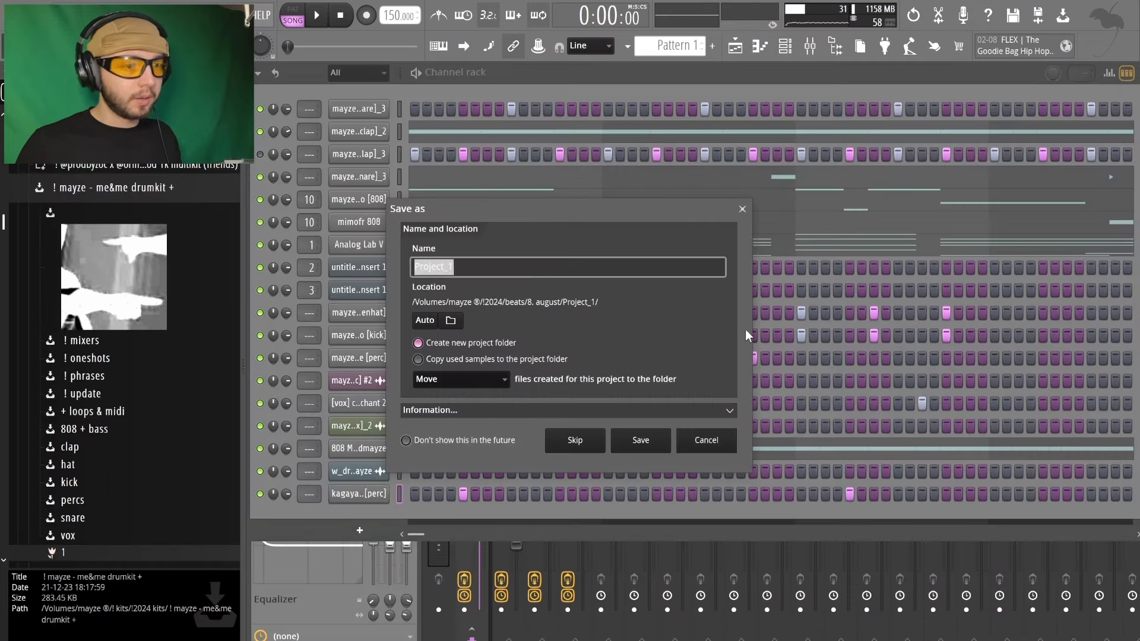
# Step: Cancel saving the project and route the whooouoou [vox] cminor clip to mixer track 4, closing its channel settings
pyautogui.click(742, 210)
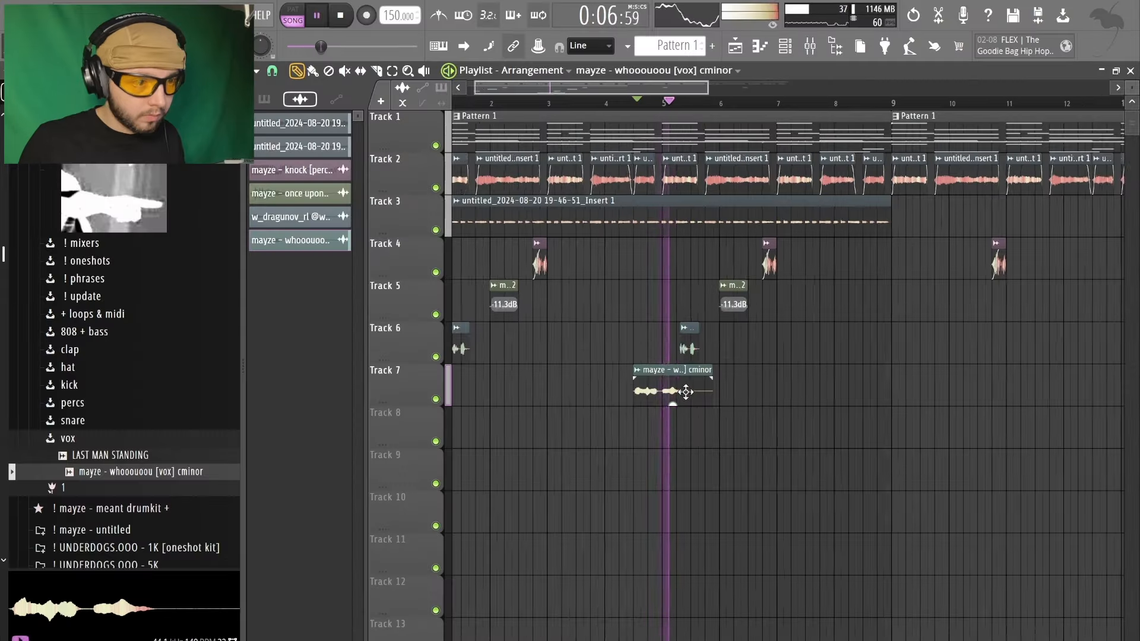
pyautogui.scroll(3, 682, 391)
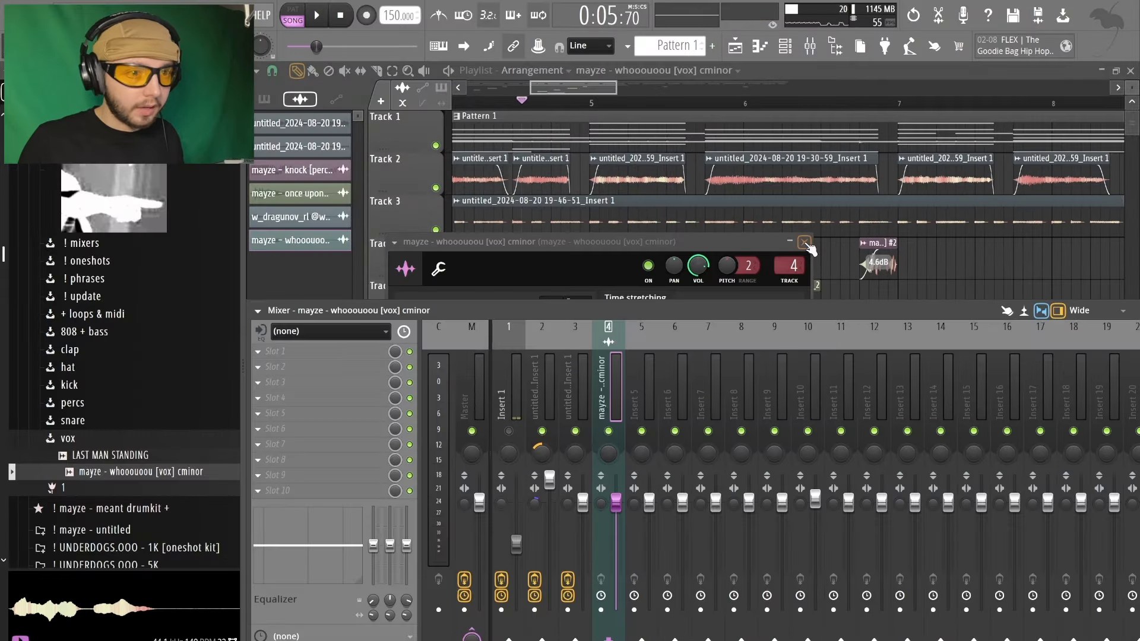
pyautogui.click(805, 242)
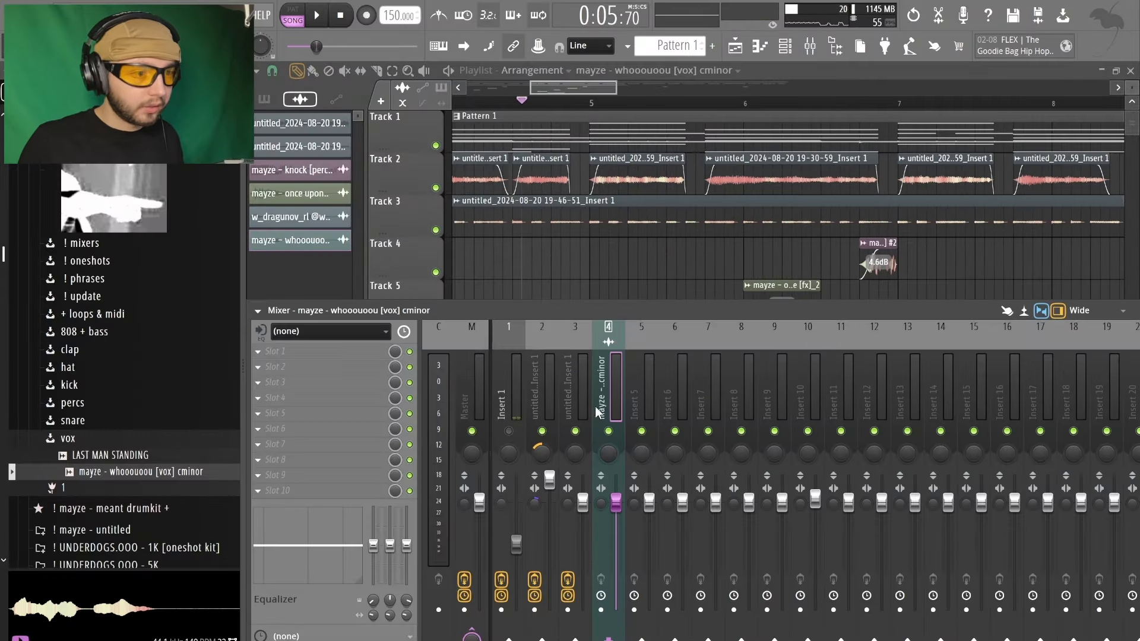
# Step: Load the ambient - accent preset from the mayze - untitled kit's mixer presets onto mixer track 4
pyautogui.scroll(-3, 118, 267)
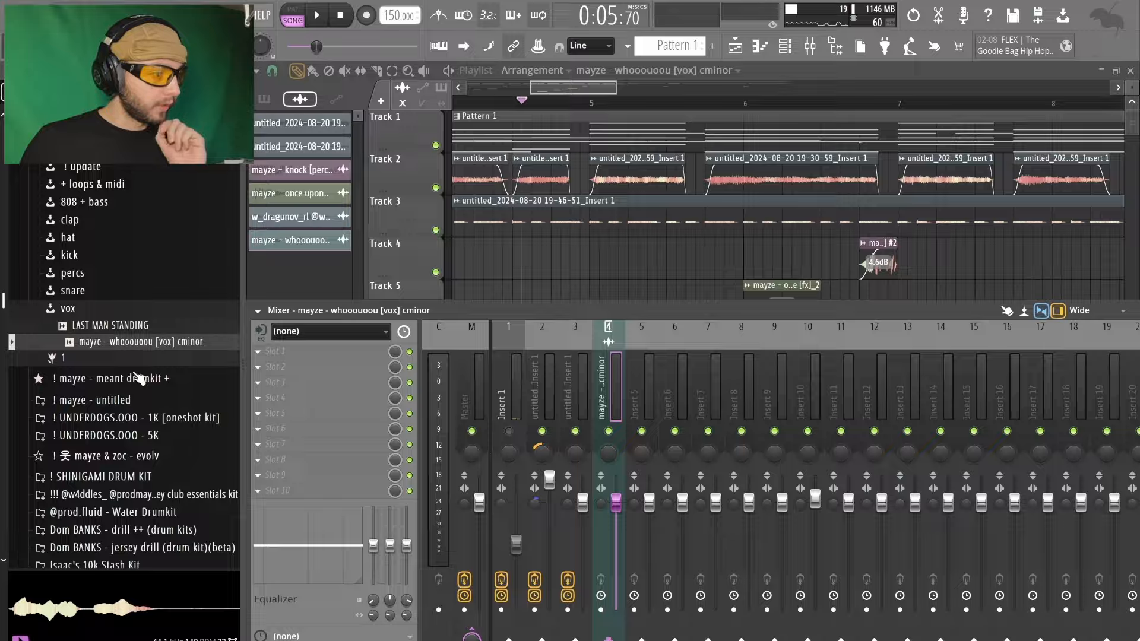
pyautogui.click(106, 469)
pyautogui.scroll(-2, 108, 475)
pyautogui.click(118, 456)
pyautogui.moveTo(208, 338); pyautogui.dragTo(616, 381)
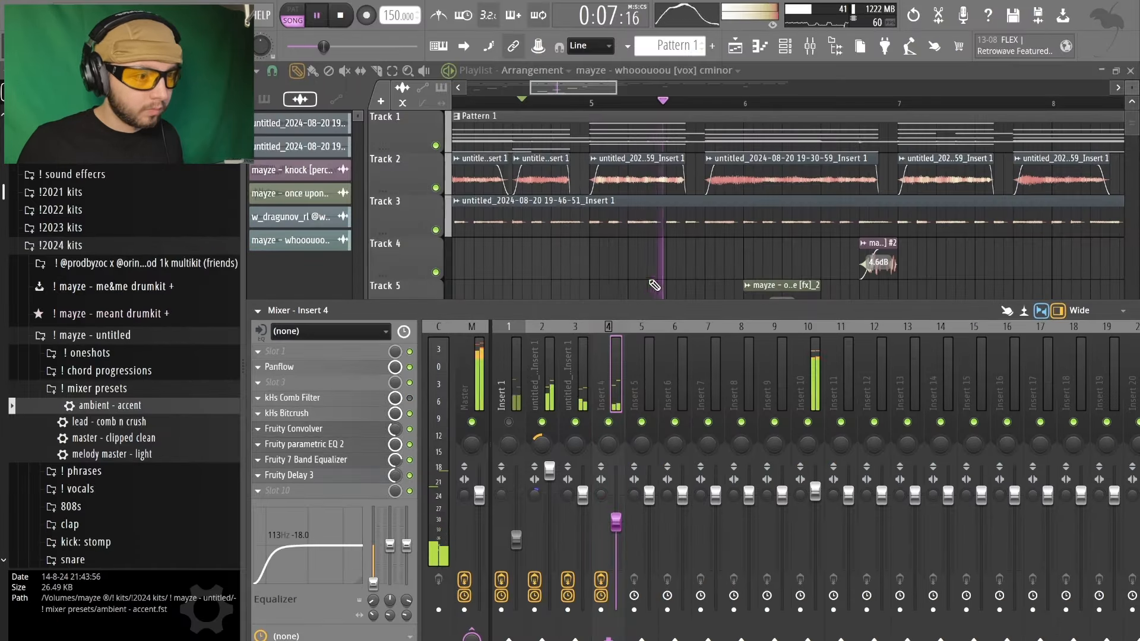
# Step: Repeat the whooouoou vox clip on Track 8 at bars 1, 3, 5, 7 and 9, and clear Track 7
pyautogui.press('F9')
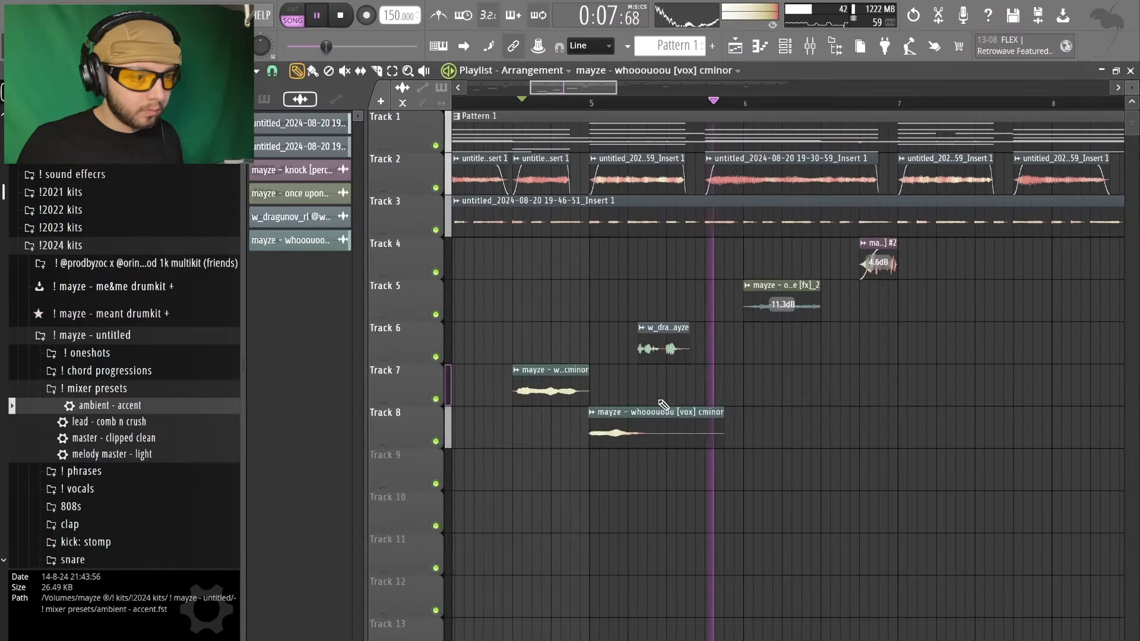
pyautogui.scroll(-4, 959, 397)
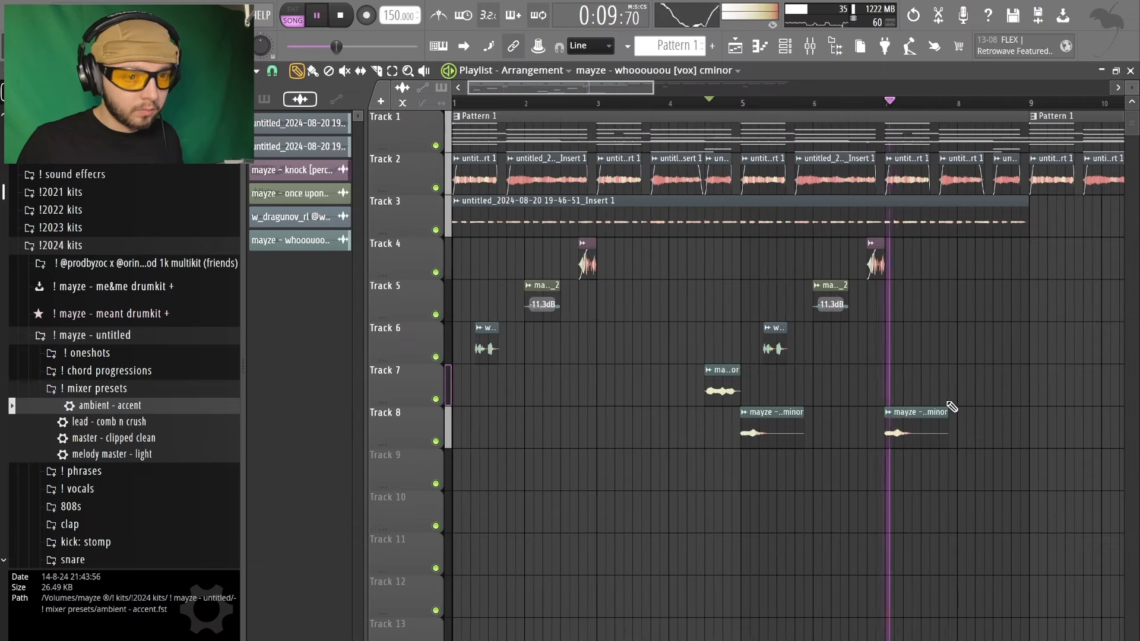
pyautogui.moveTo(952, 363); pyautogui.dragTo(451, 418)
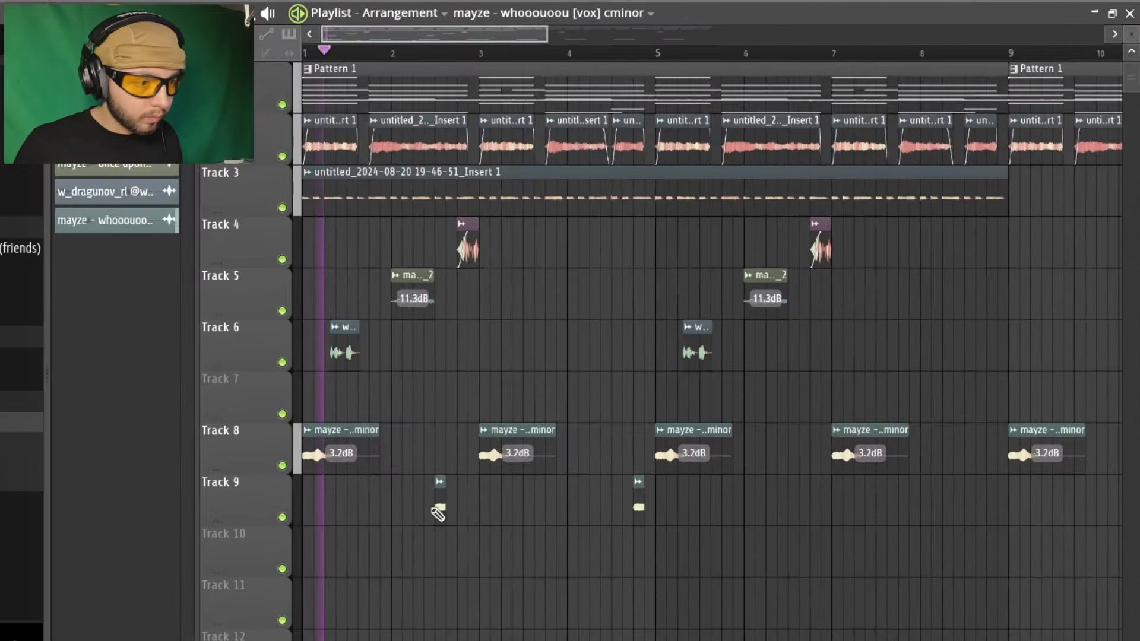
# Step: Place short whooouoou vox chops in the second half of bar 2, starting on Track 9
pyautogui.scroll(4, 438, 514)
pyautogui.click(526, 508)
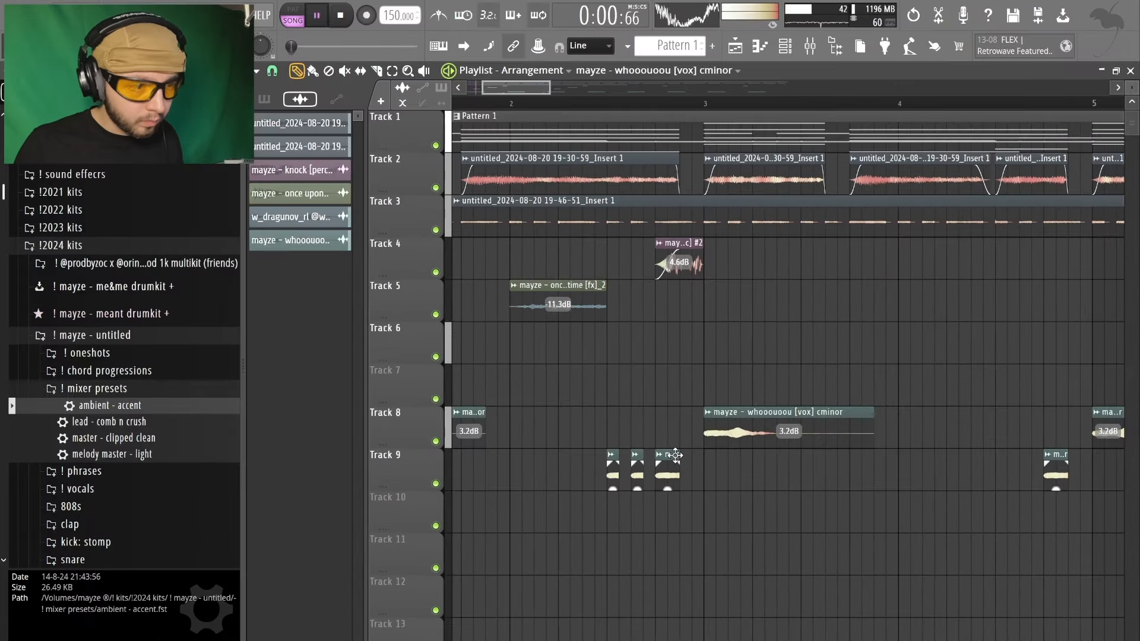
pyautogui.scroll(-3, 707, 483)
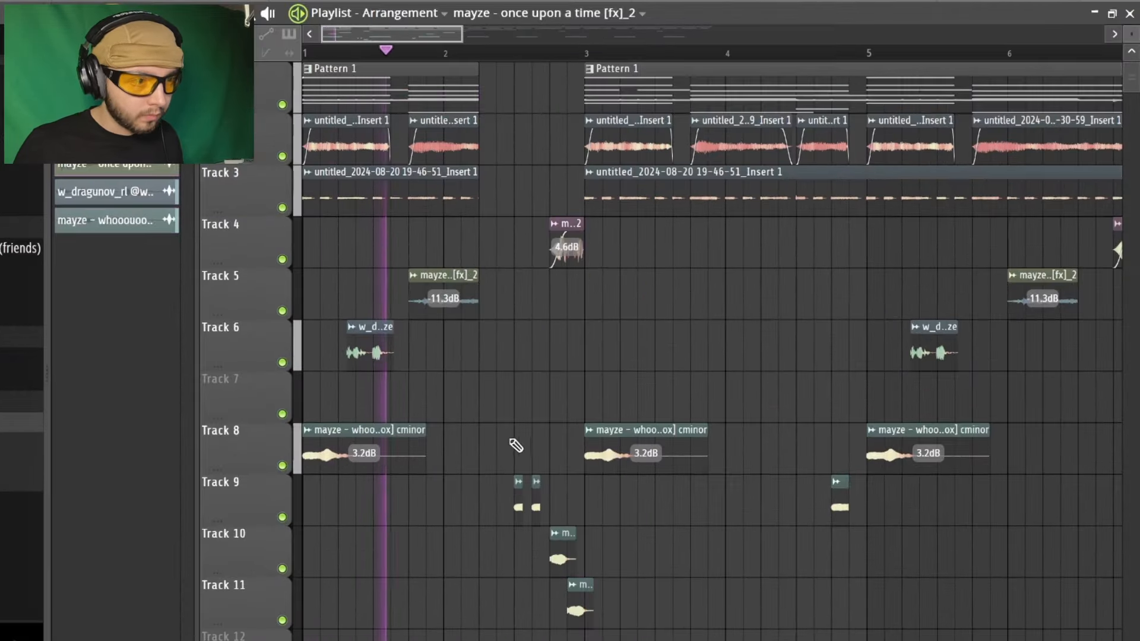
# Step: Copy the Track 10 vox chop to the middle of bar 4 and shorten the copy
pyautogui.moveTo(505, 442); pyautogui.dragTo(561, 632)
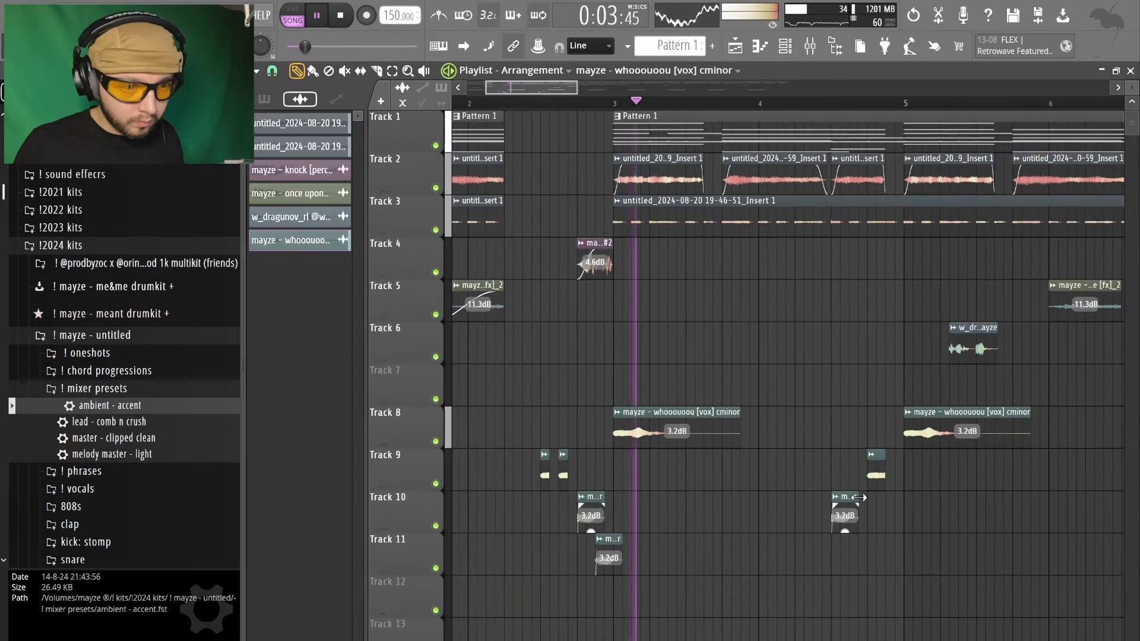
pyautogui.moveTo(856, 500); pyautogui.dragTo(840, 501)
pyautogui.click(853, 503)
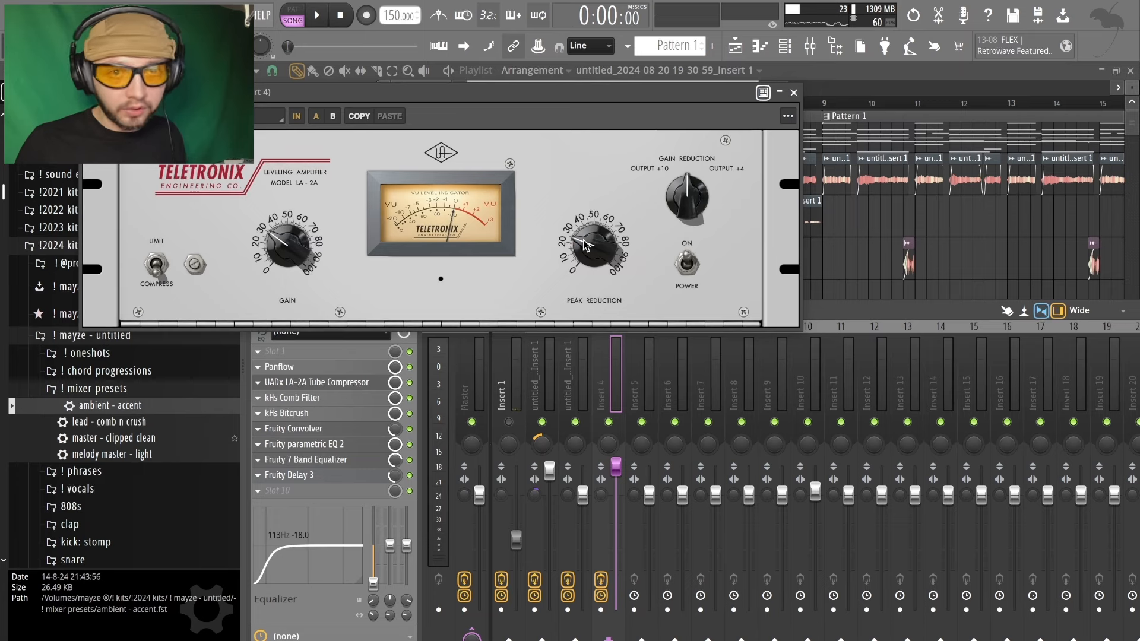
# Step: Play the beat and raise the UADx LA-2A peak reduction on mixer track 4 to about 50
pyautogui.press('space')
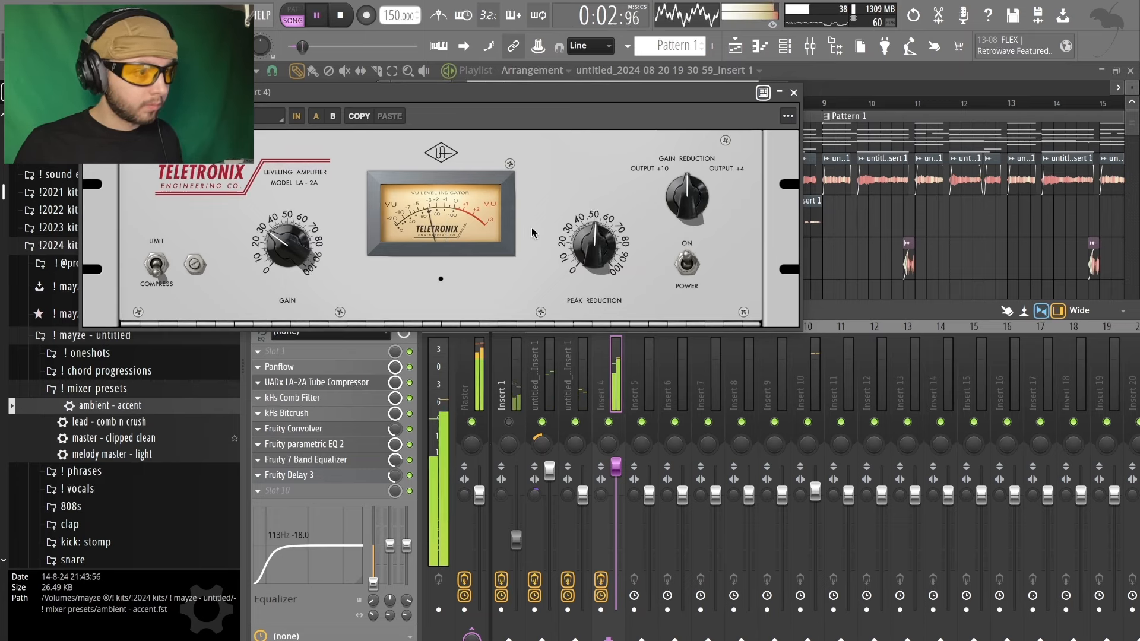
# Step: Automate insert 4's volume on Track 7 with brief cuts in bars 2 and 4 and a closing fade, repeated from bar 5, and play it
pyautogui.moveTo(304, 403); pyautogui.dragTo(306, 469)
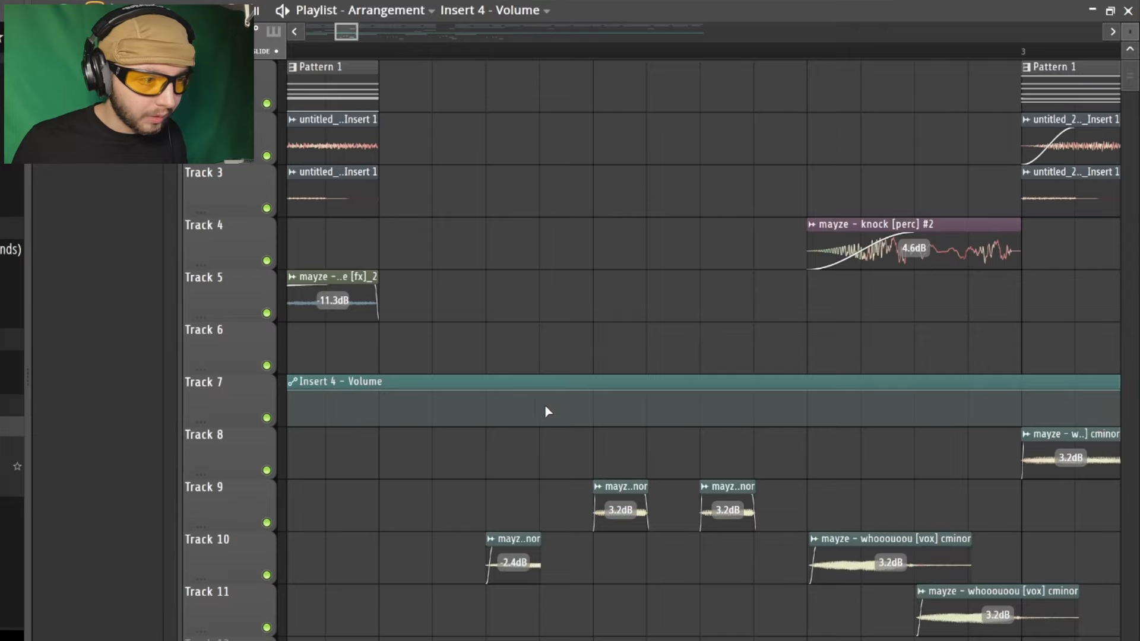
pyautogui.moveTo(567, 408); pyautogui.dragTo(601, 407)
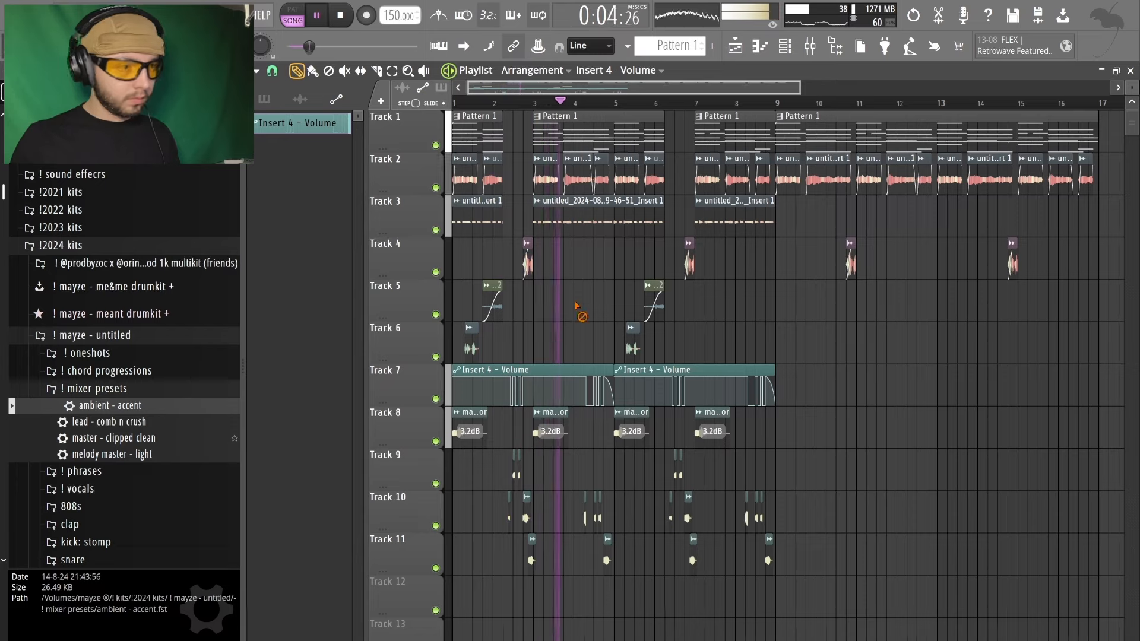
pyautogui.scroll(5, 508, 325)
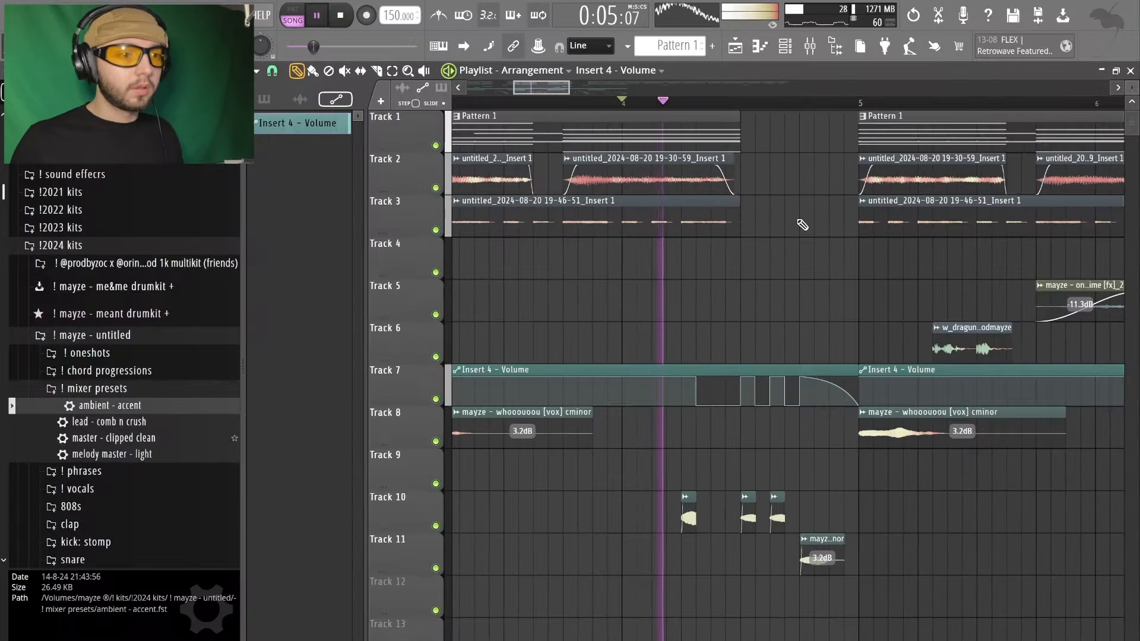
pyautogui.scroll(-5, 800, 228)
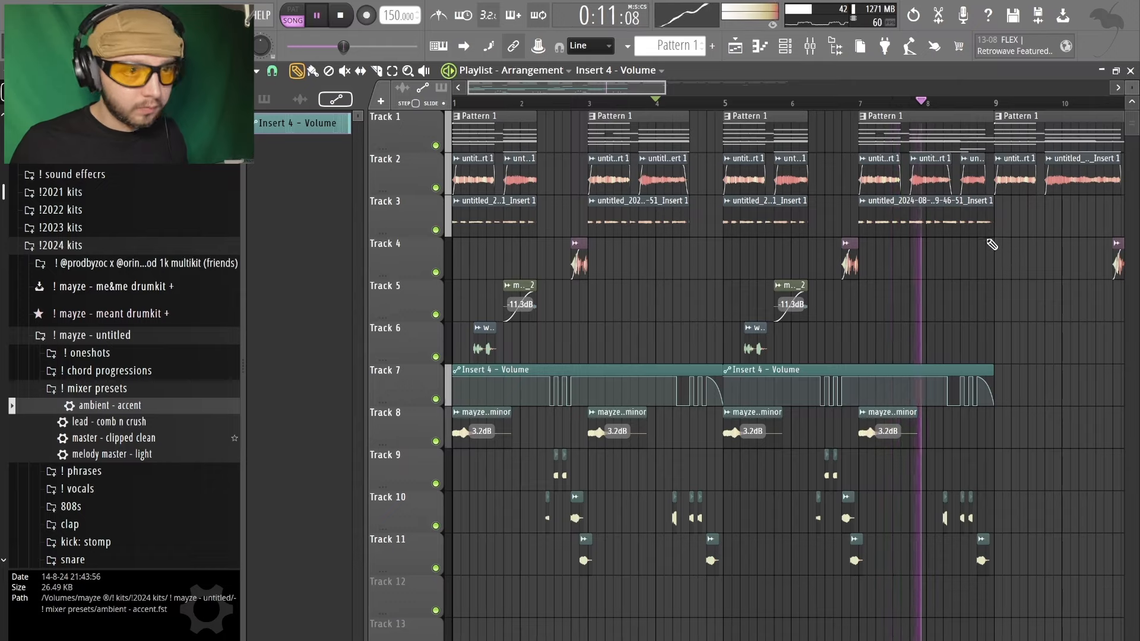
pyautogui.scroll(2, 992, 243)
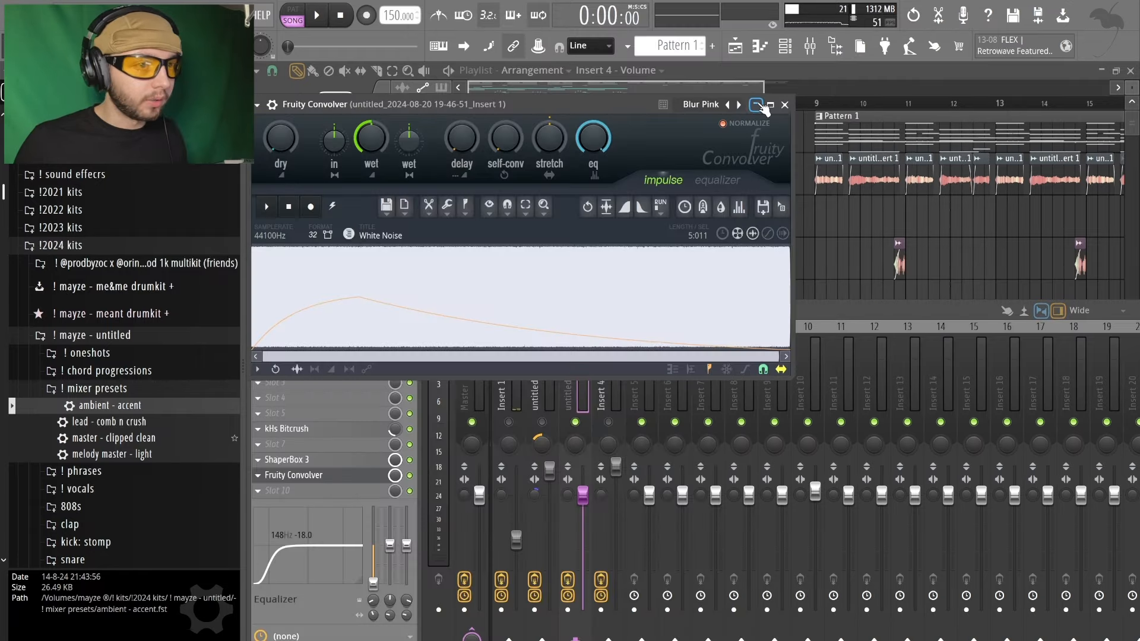
# Step: Check the notes of the brb almost mono [808] #2 channel and audition the field 808 samples as its replacement sound
pyautogui.click(786, 105)
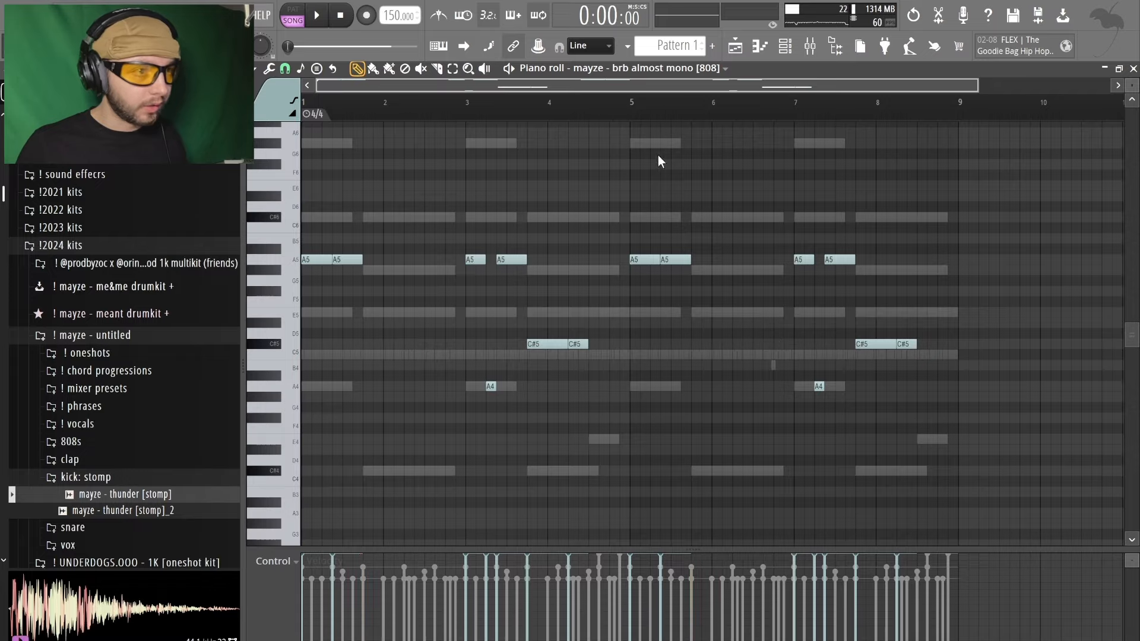
pyautogui.click(705, 70)
pyautogui.click(643, 513)
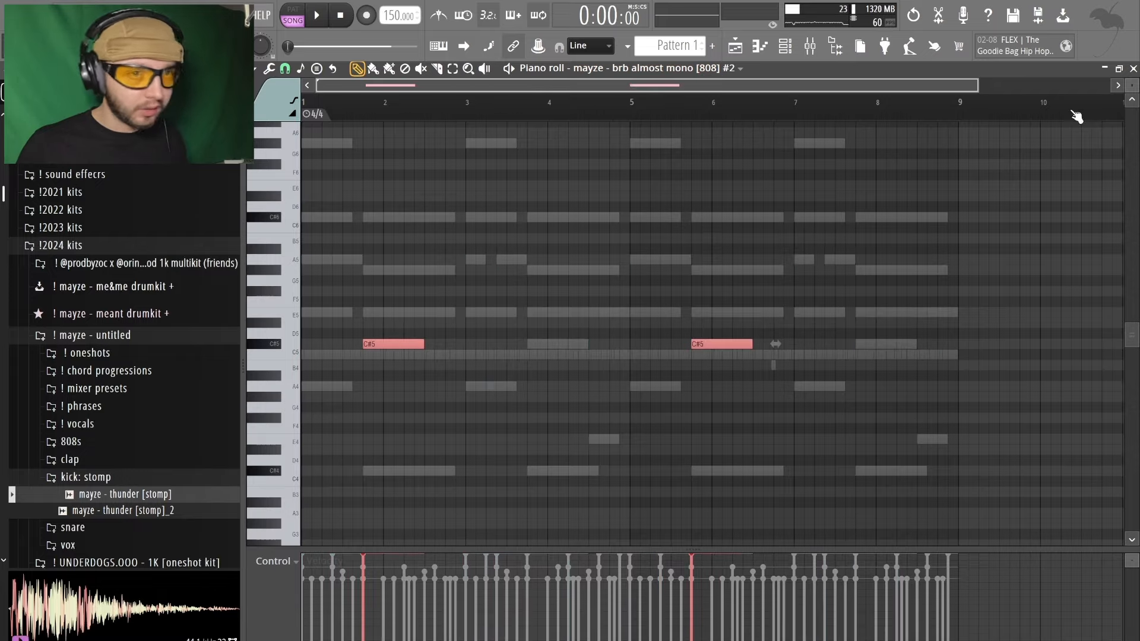
pyautogui.click(1131, 70)
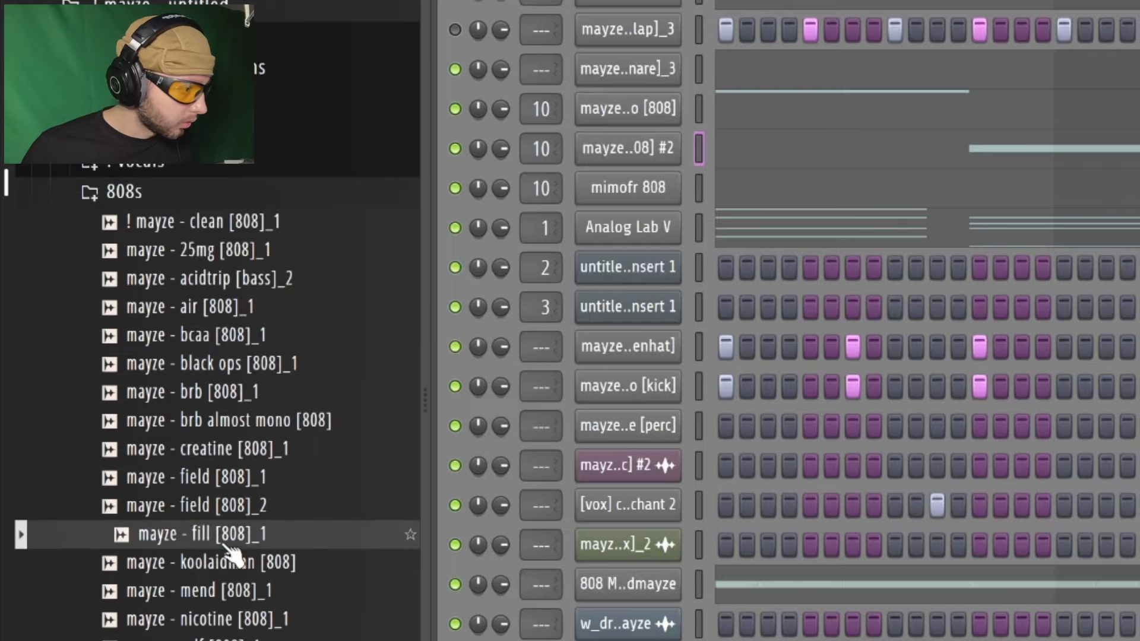
pyautogui.click(255, 505)
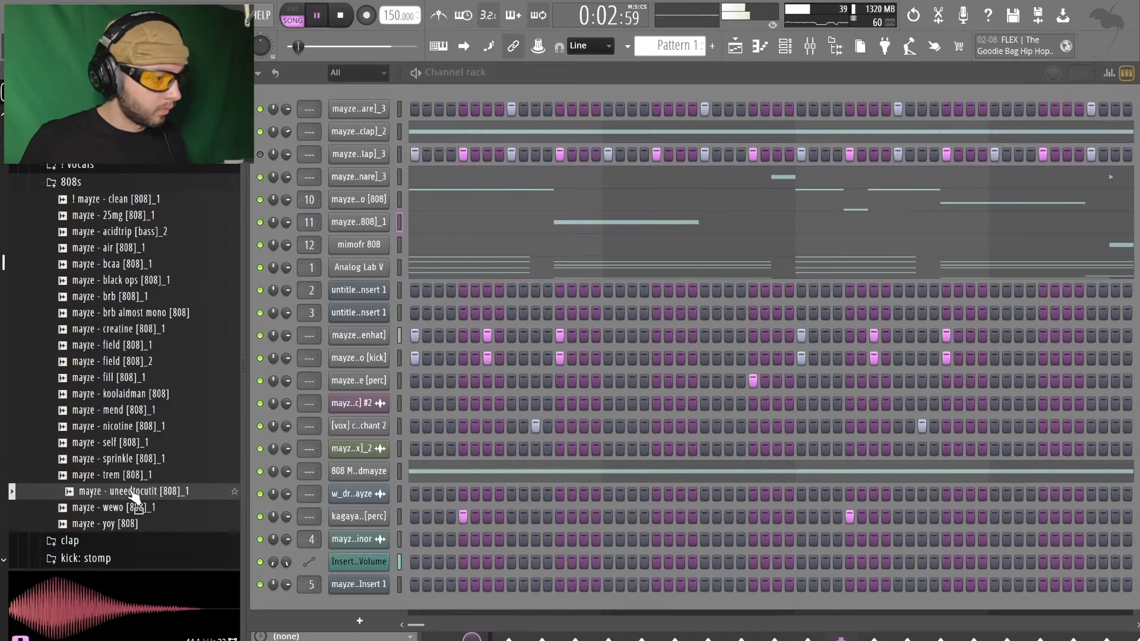
pyautogui.click(142, 346)
pyautogui.click(229, 386)
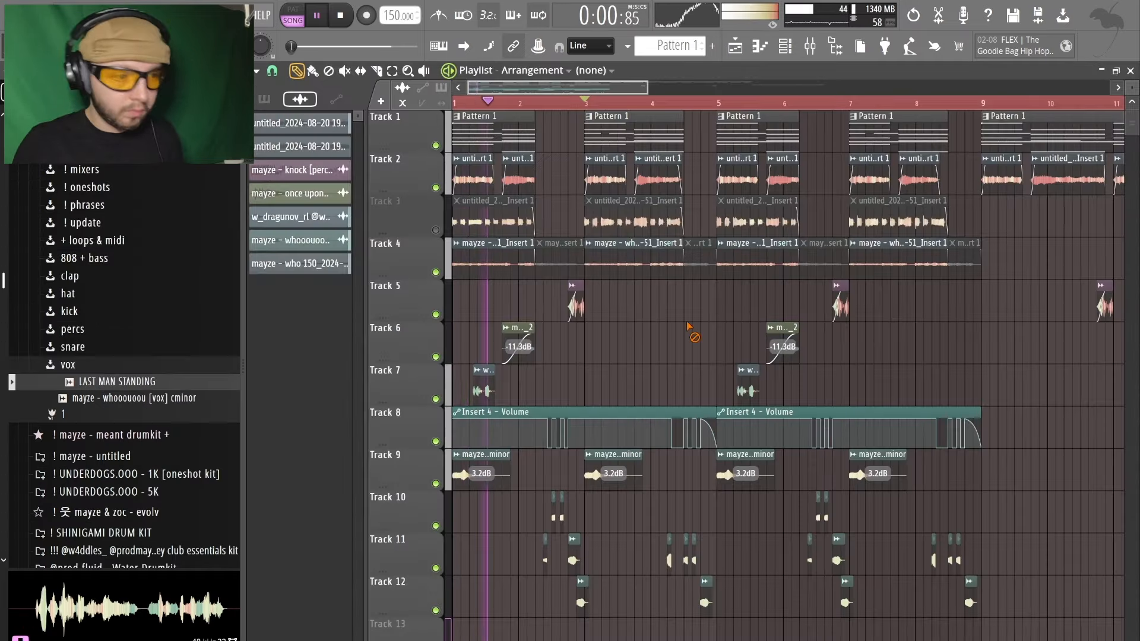
# Step: Audition the LAST MAN STANDING vox sample and place it on Track 13, starting in bar 1
pyautogui.click(139, 386)
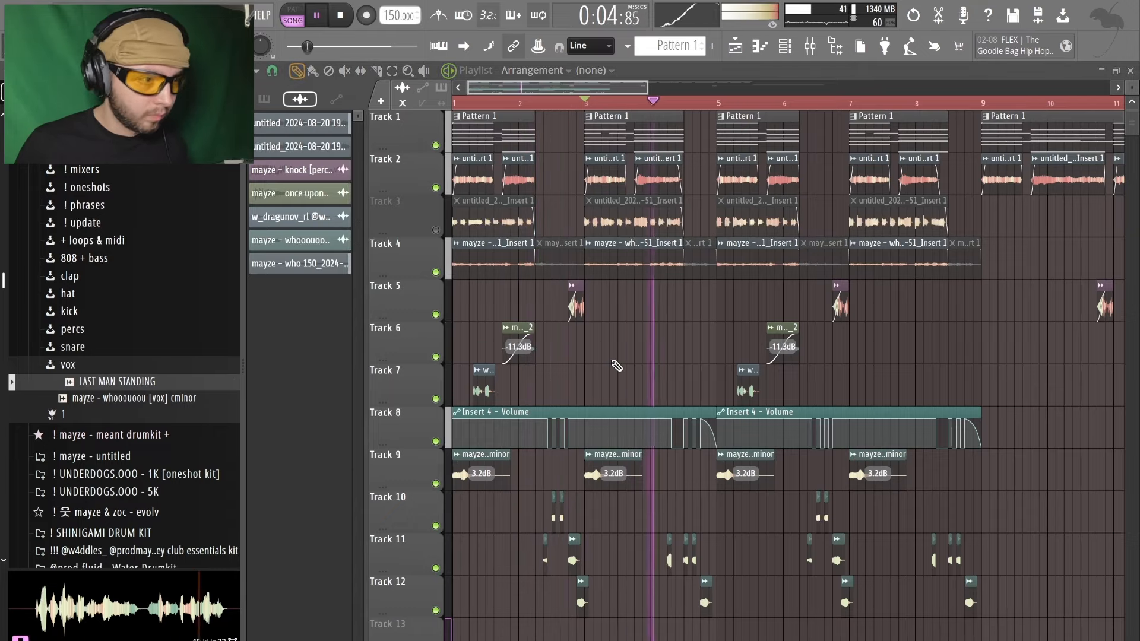
pyautogui.moveTo(141, 386); pyautogui.dragTo(552, 559)
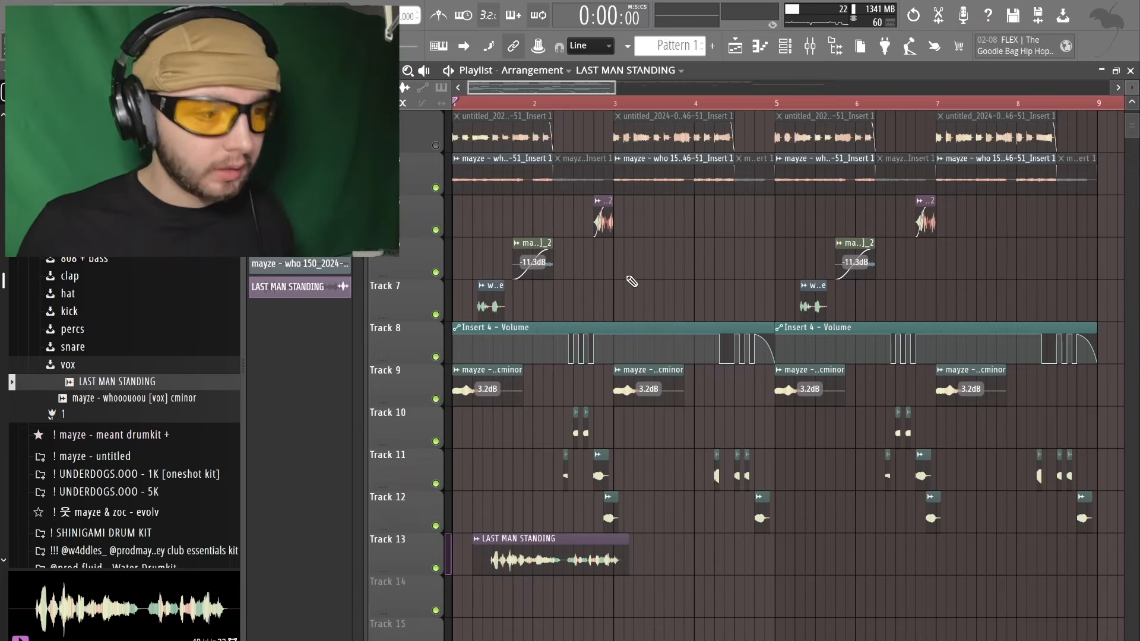
pyautogui.press('space')
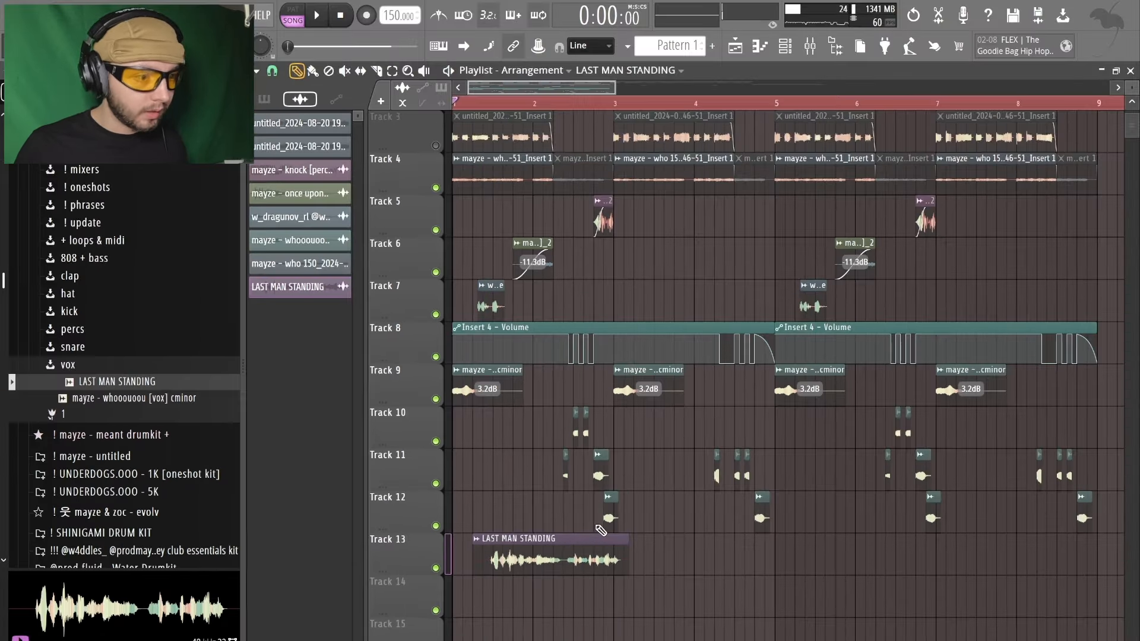
# Step: Route the LAST MAN STANDING vox to mixer track 6 and add Gross Beat with the Momentary preset and its Vinyl Off effect
pyautogui.doubleClick(586, 548)
pyautogui.hotkey('ctrl', 'l')
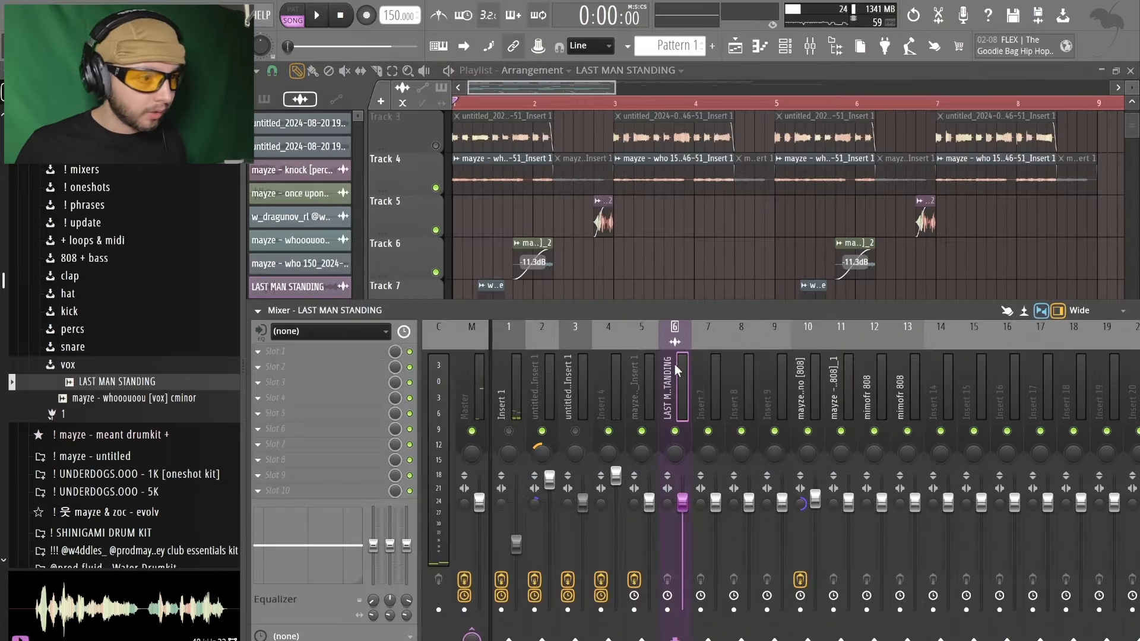
pyautogui.click(353, 416)
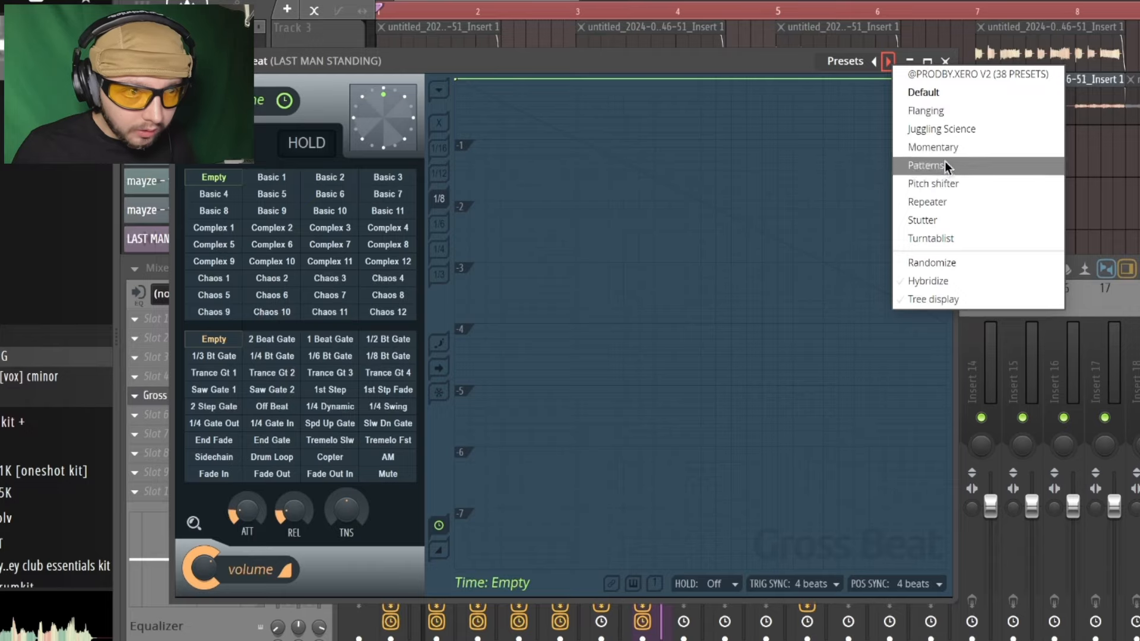
pyautogui.click(942, 148)
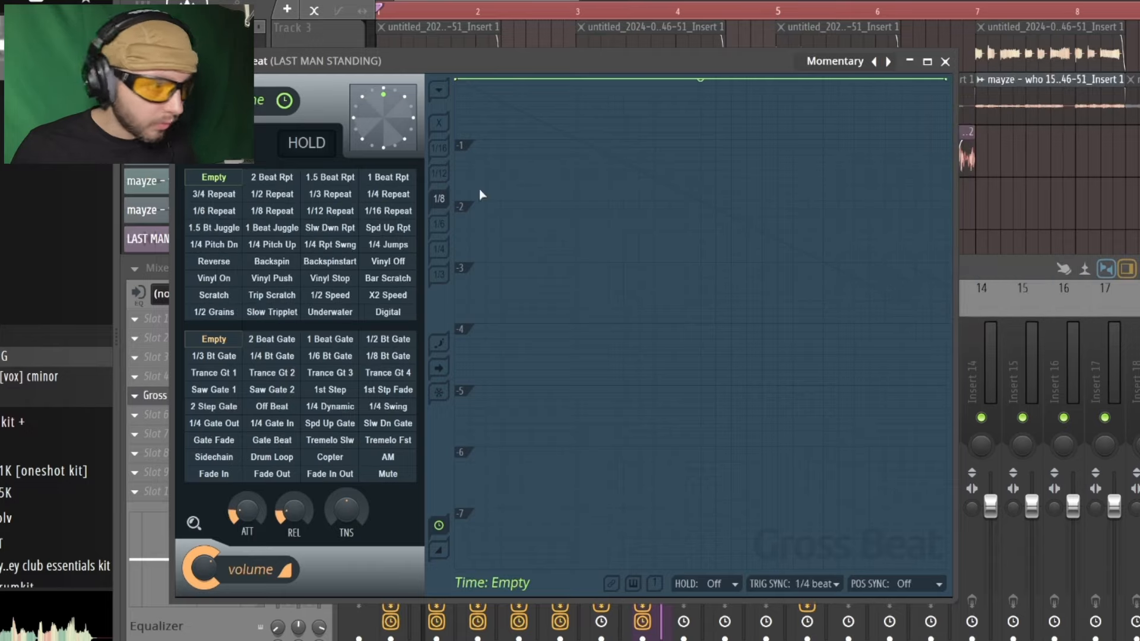
pyautogui.click(389, 261)
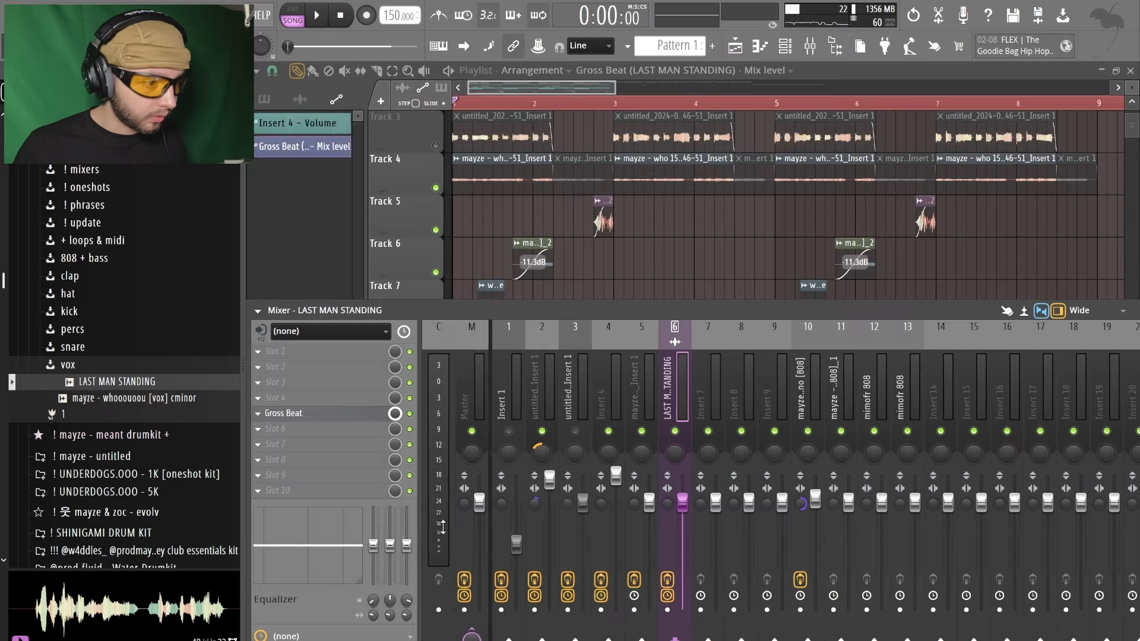
# Step: Automate the Gross Beat mix level on Track 14 so the effect is on only before bar 3, and play the result
pyautogui.press('F9')
pyautogui.press('space')
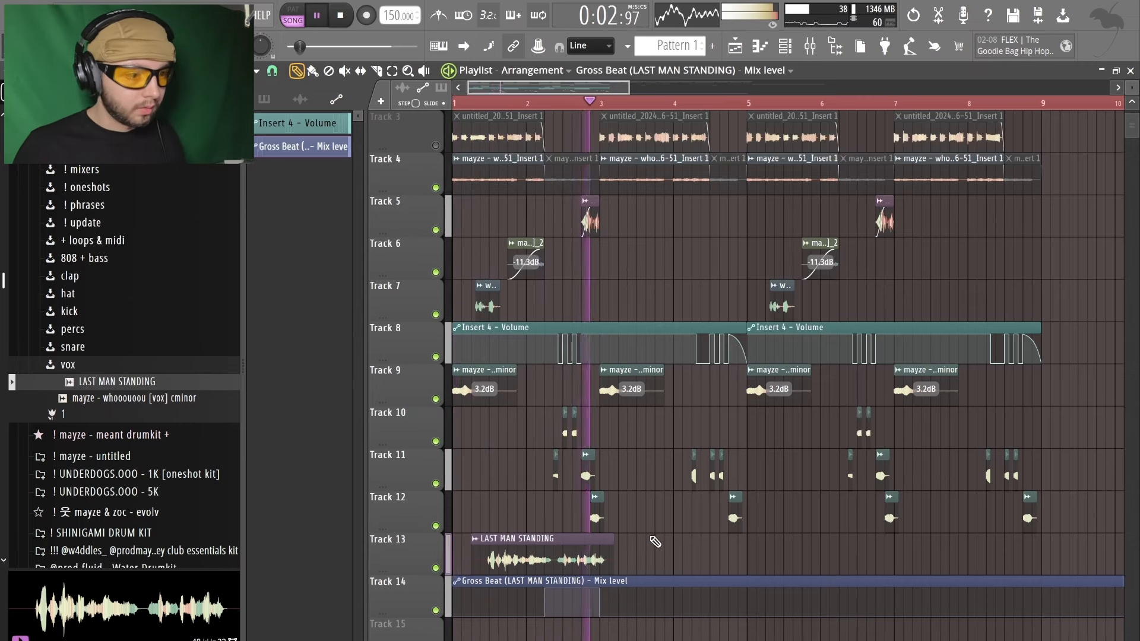
pyautogui.press('space')
# Step: Turn the bar 4 C#5 note of the mayze - 20 [808]_4 channel into a slide note beneath the C#6 and play it
pyautogui.press('F6')
pyautogui.click(674, 250)
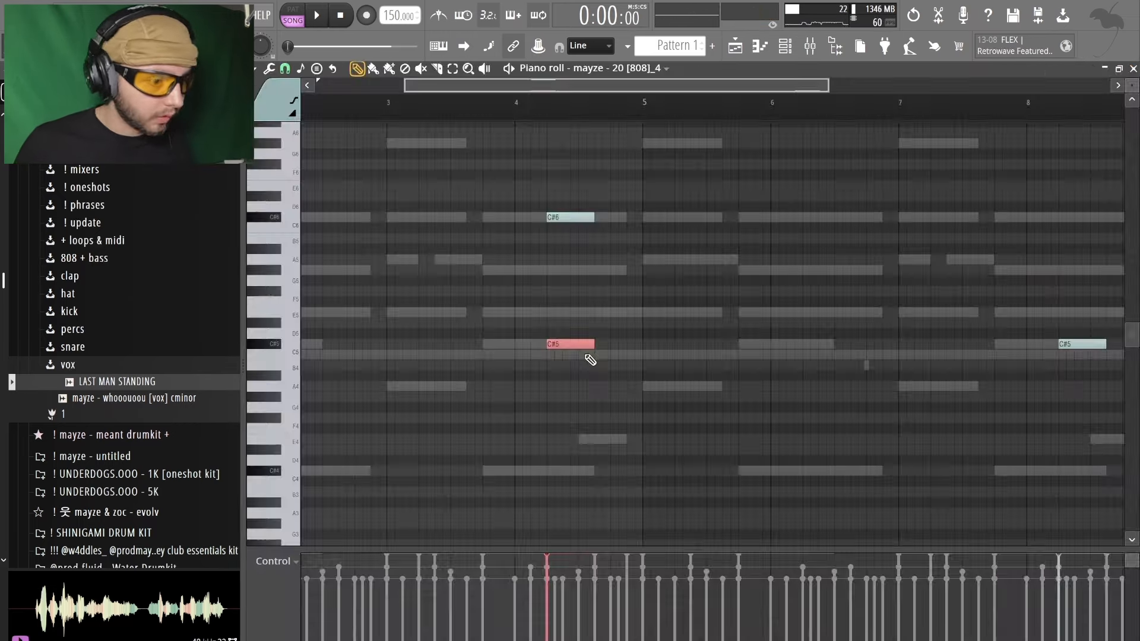
pyautogui.doubleClick(571, 216)
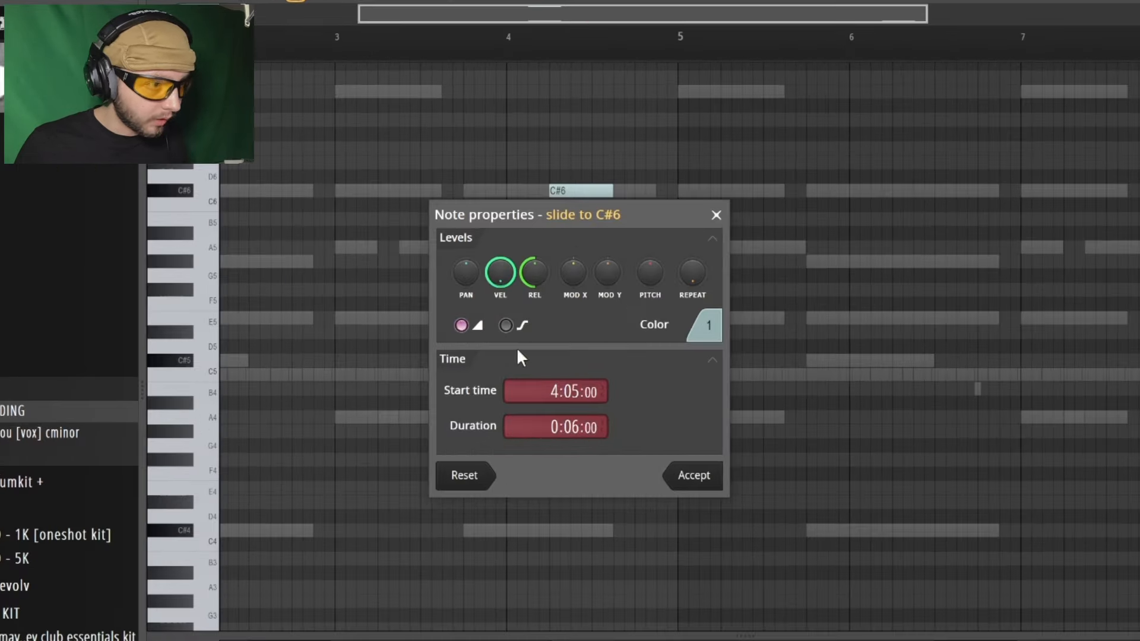
pyautogui.click(676, 475)
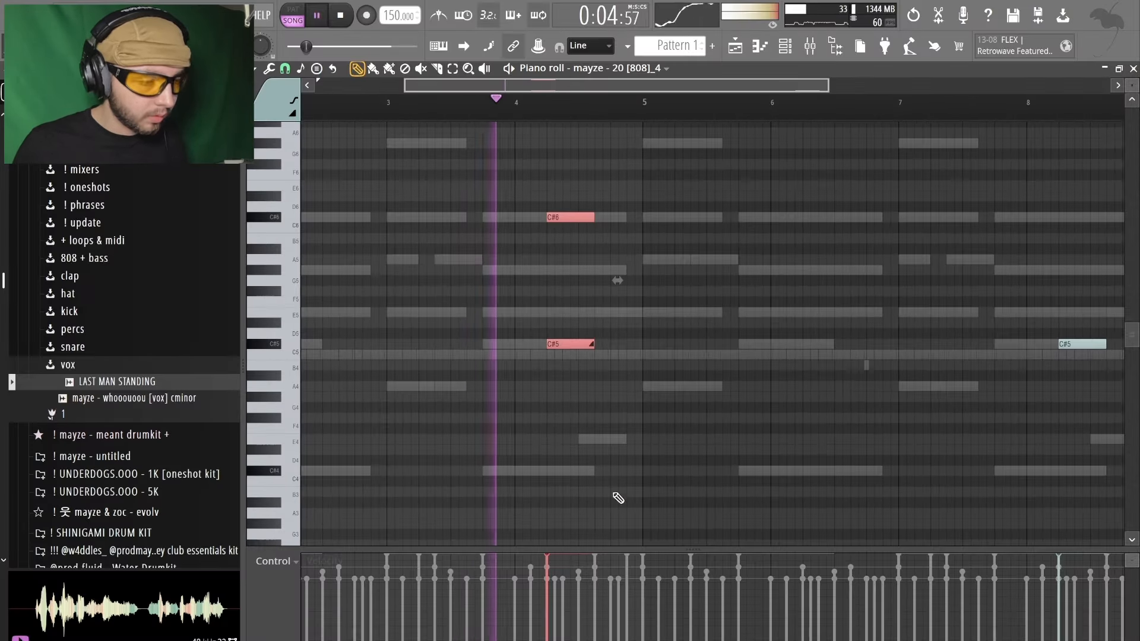
pyautogui.keyDown('ctrl'); pyautogui.click(660, 432); pyautogui.keyUp('ctrl')
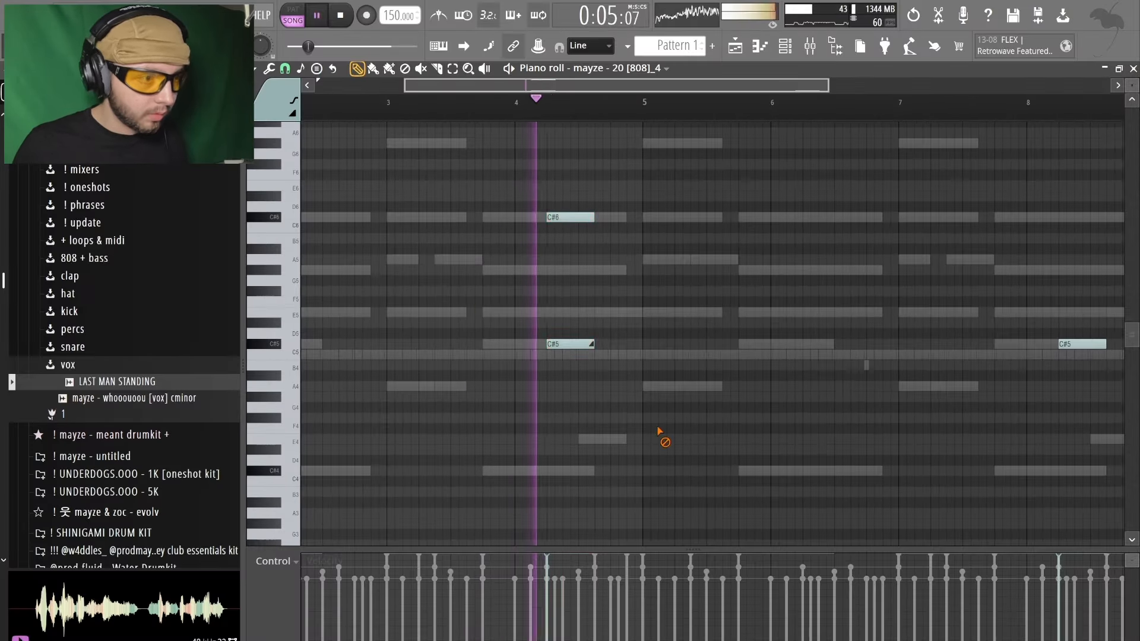
pyautogui.scroll(-3, 667, 391)
pyautogui.hotkey('ctrl', 'a')
pyautogui.hotkey('ctrl', 'd')
pyautogui.press('F7')
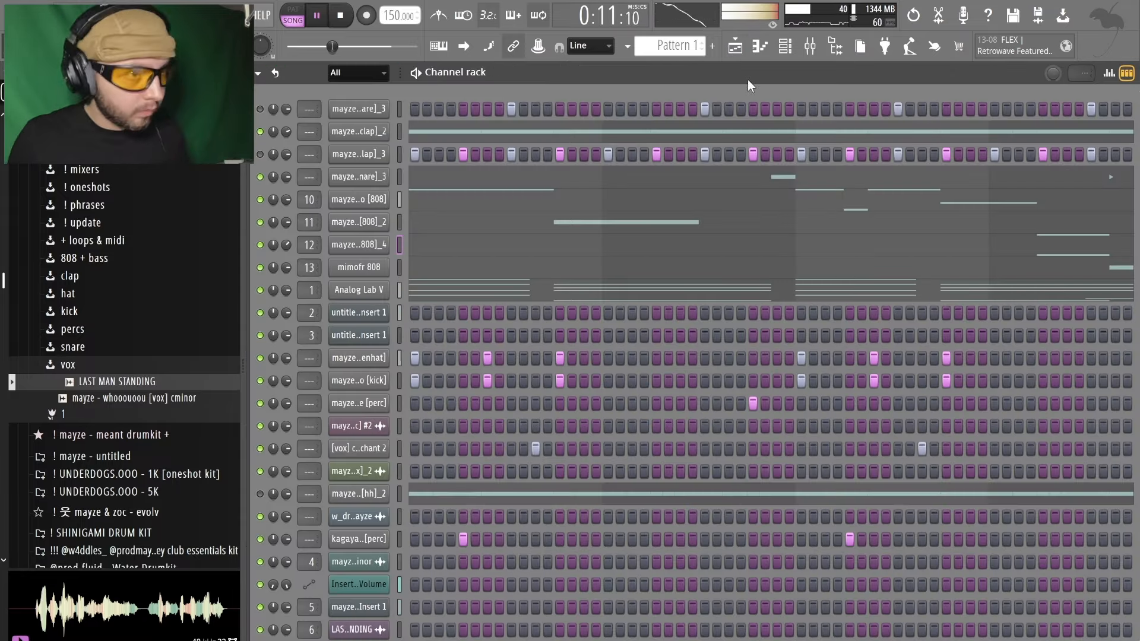
# Step: Browse the snare samples and replace the first snare channel's sound with mayze - odd [snare]
pyautogui.click(821, 44)
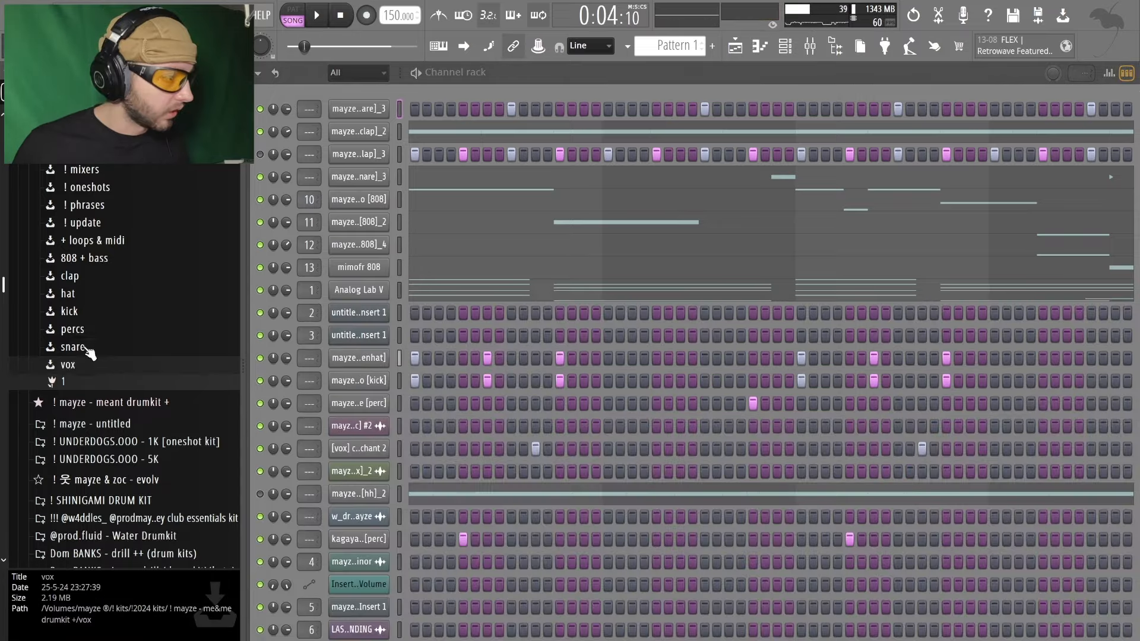
pyautogui.click(89, 347)
pyautogui.click(140, 418)
pyautogui.click(154, 454)
pyautogui.click(290, 425)
pyautogui.click(295, 455)
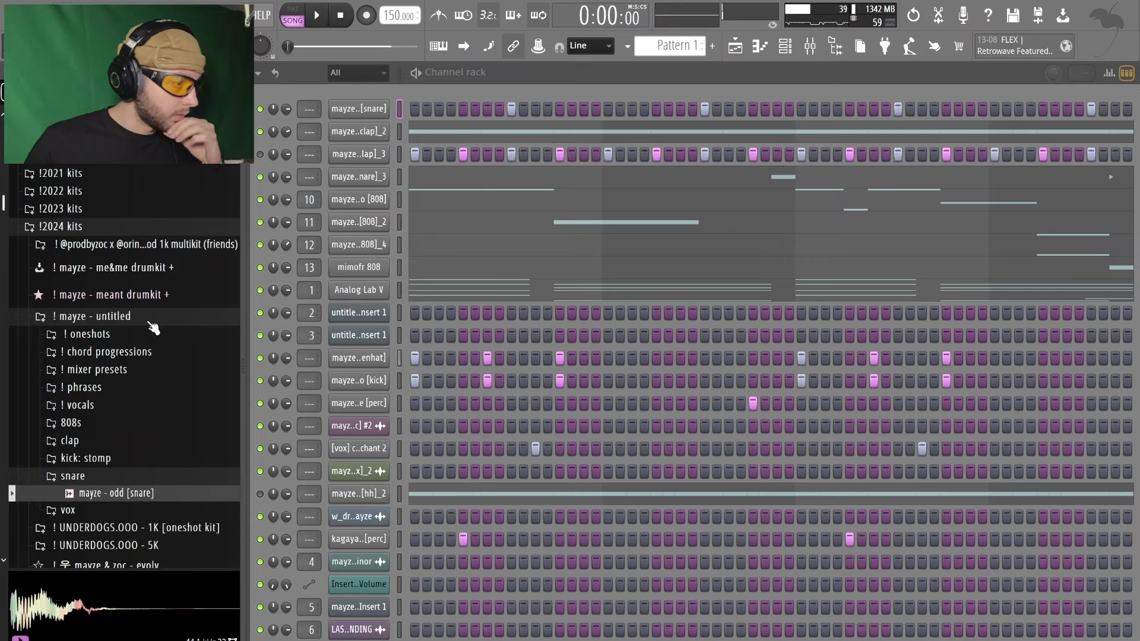
# Step: Audition the cash, bubble and bonny percs while the beat plays, and adjust the volume of the perc channel below the kick
pyautogui.click(150, 296)
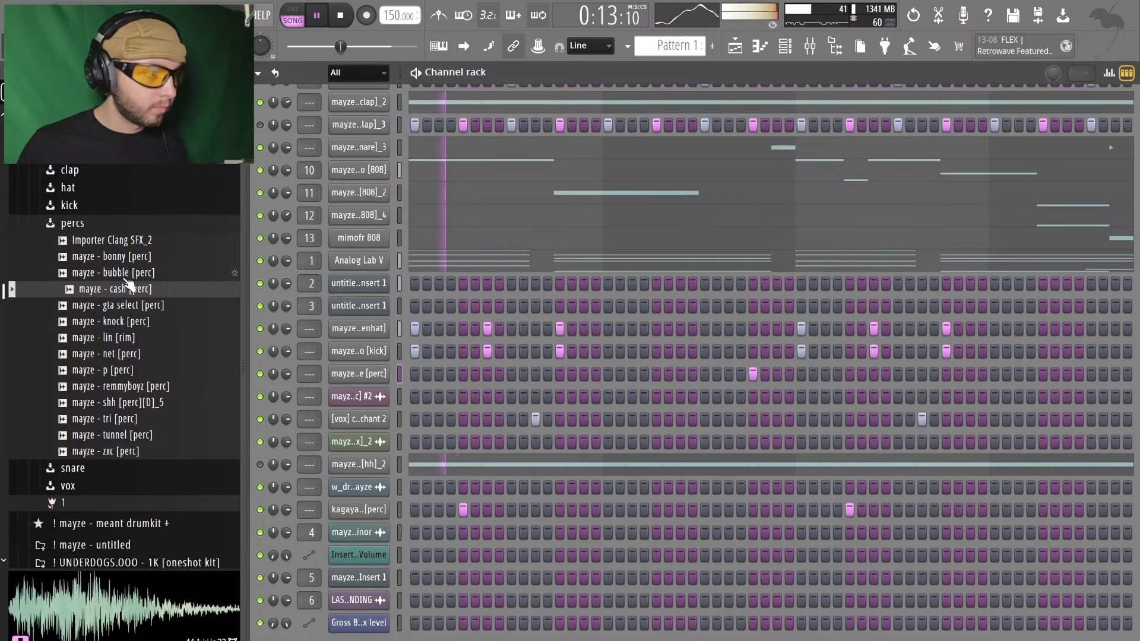
pyautogui.click(122, 290)
pyautogui.click(132, 291)
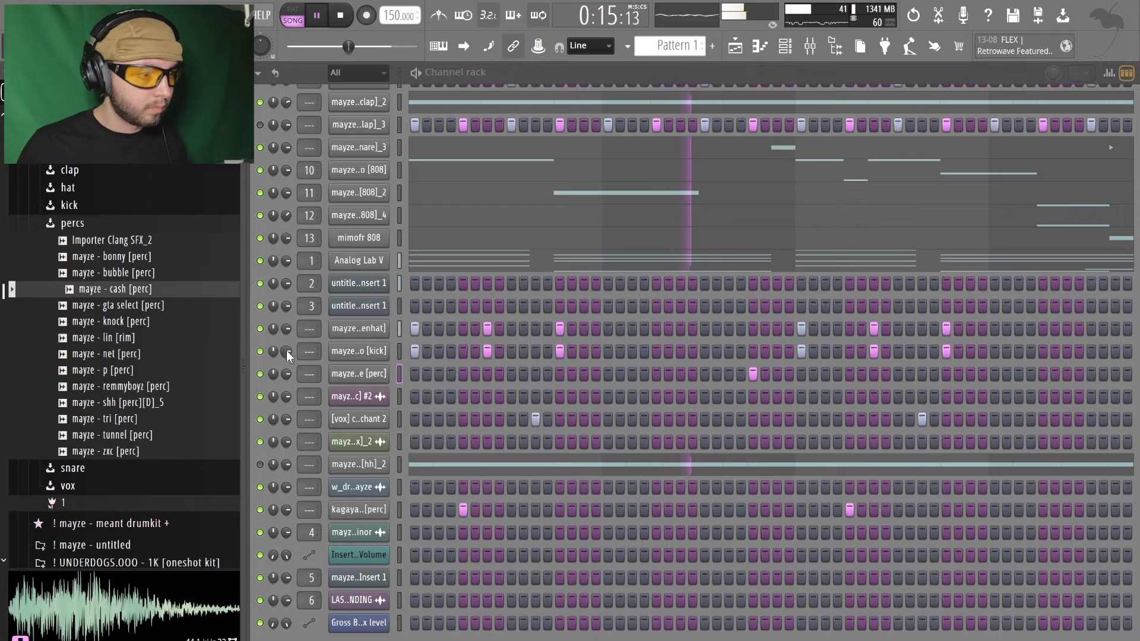
pyautogui.moveTo(286, 374); pyautogui.dragTo(286, 363)
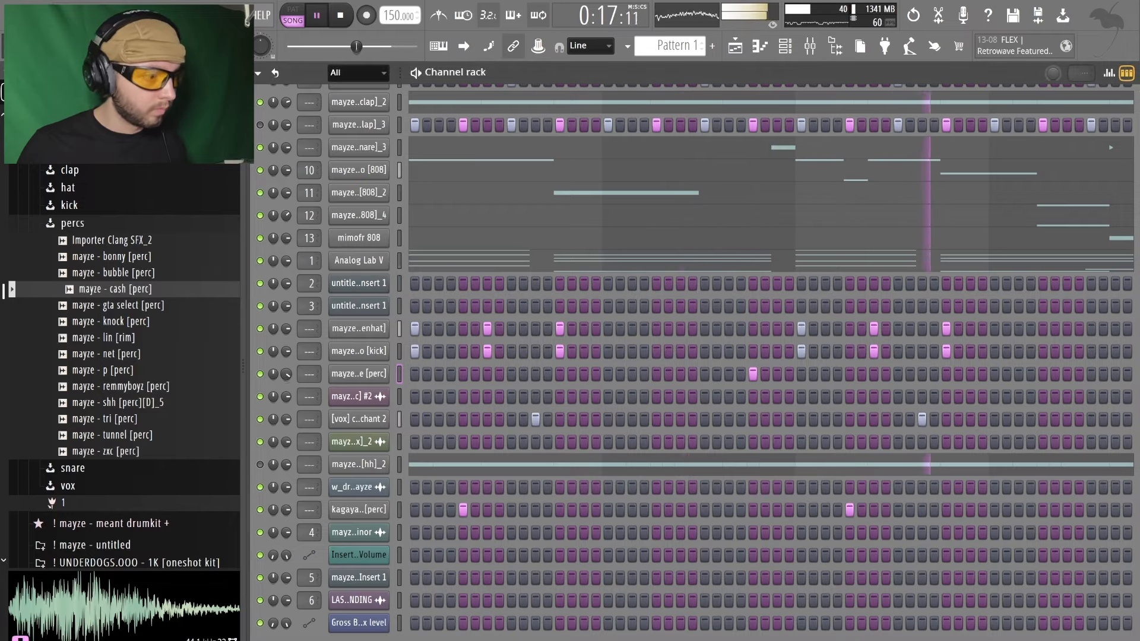
pyautogui.click(132, 273)
pyautogui.click(132, 257)
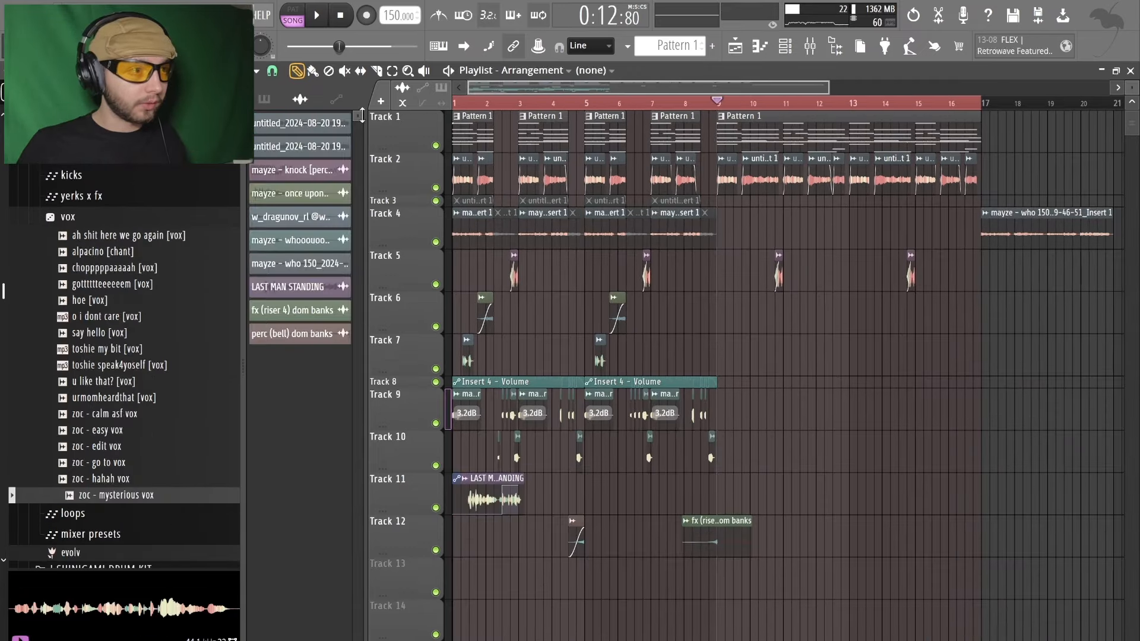
# Step: Play the arrangement with the added riser and bell perc from the start, and move the playback position to bar 9
pyautogui.press('space')
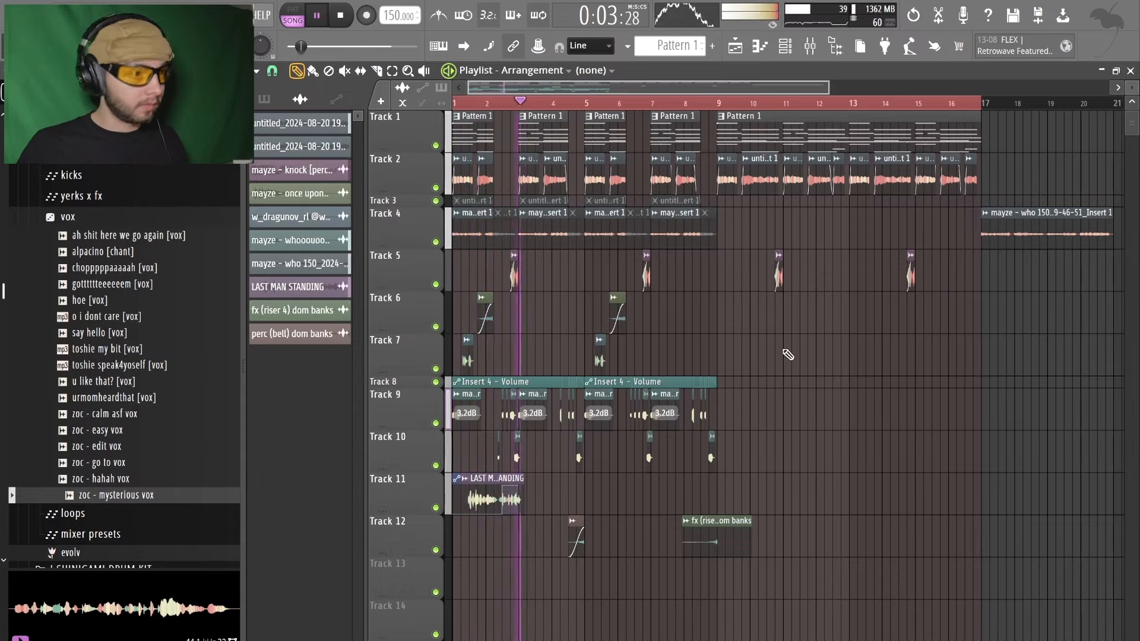
pyautogui.press('space')
pyautogui.click(720, 105)
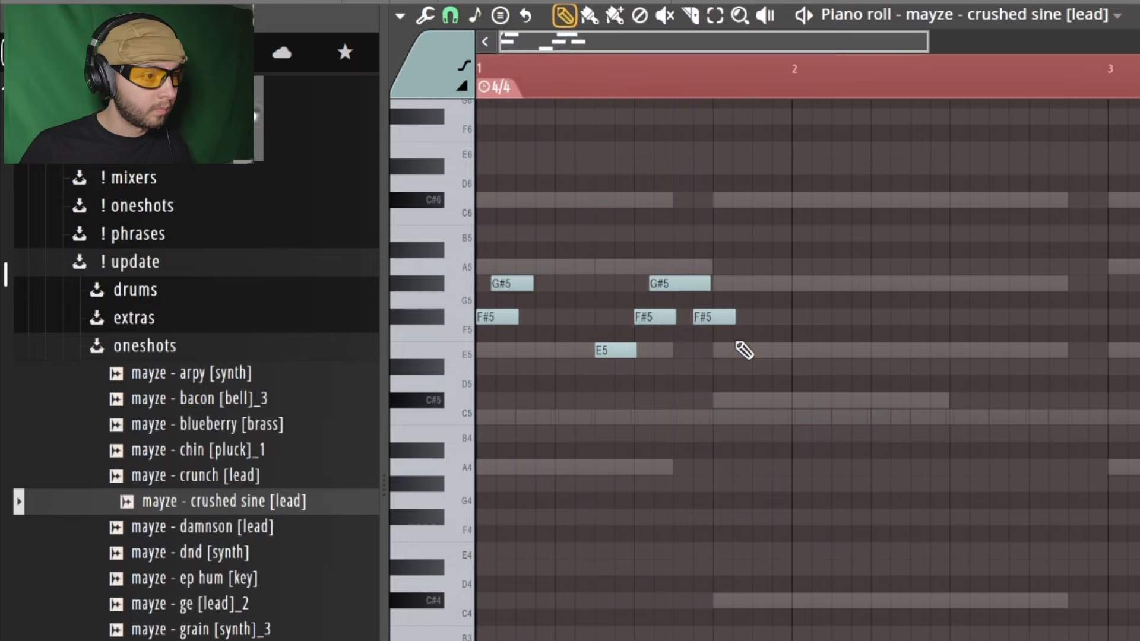
# Step: Place a C#5 note just before bar 2 in the crushed sine lead melody and remove the F#5 note in bar 2
pyautogui.press('space')
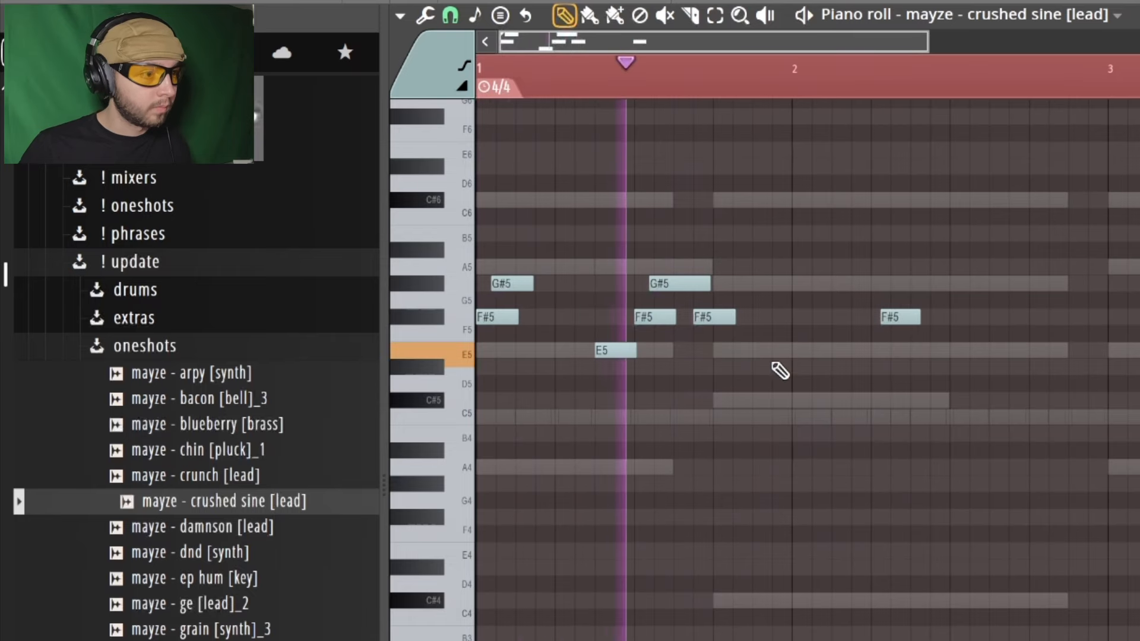
pyautogui.click(753, 350)
pyautogui.rightClick(902, 318)
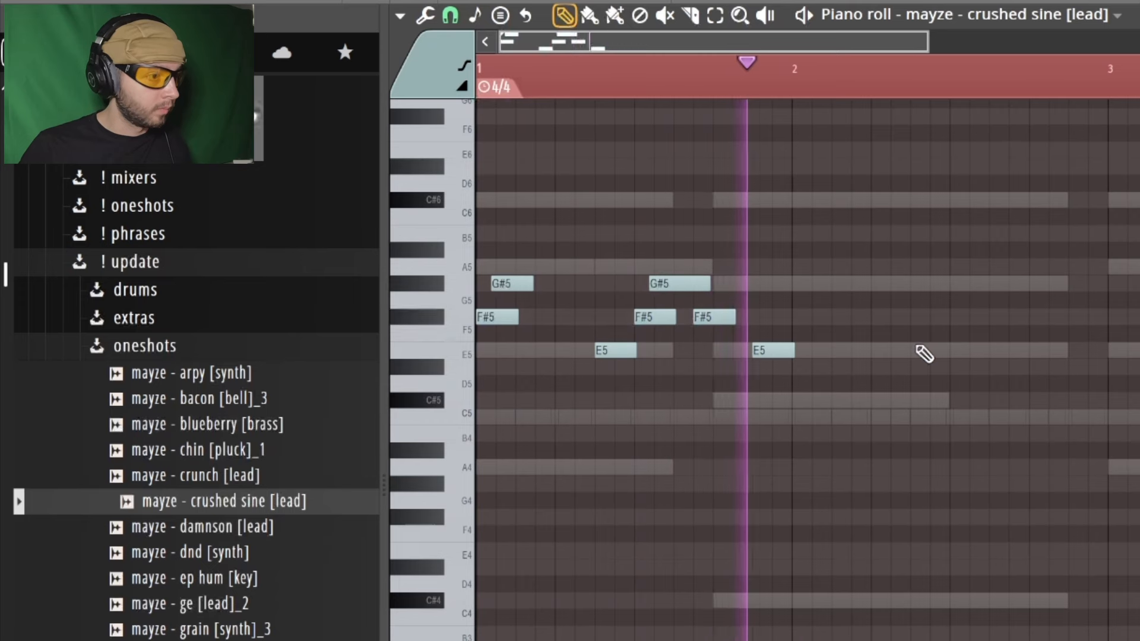
pyautogui.moveTo(768, 343); pyautogui.dragTo(1139, 400)
# Step: Duplicate the whole crushed sine lead phrase so that it repeats from bar 3
pyautogui.hotkey('ctrl', 'a')
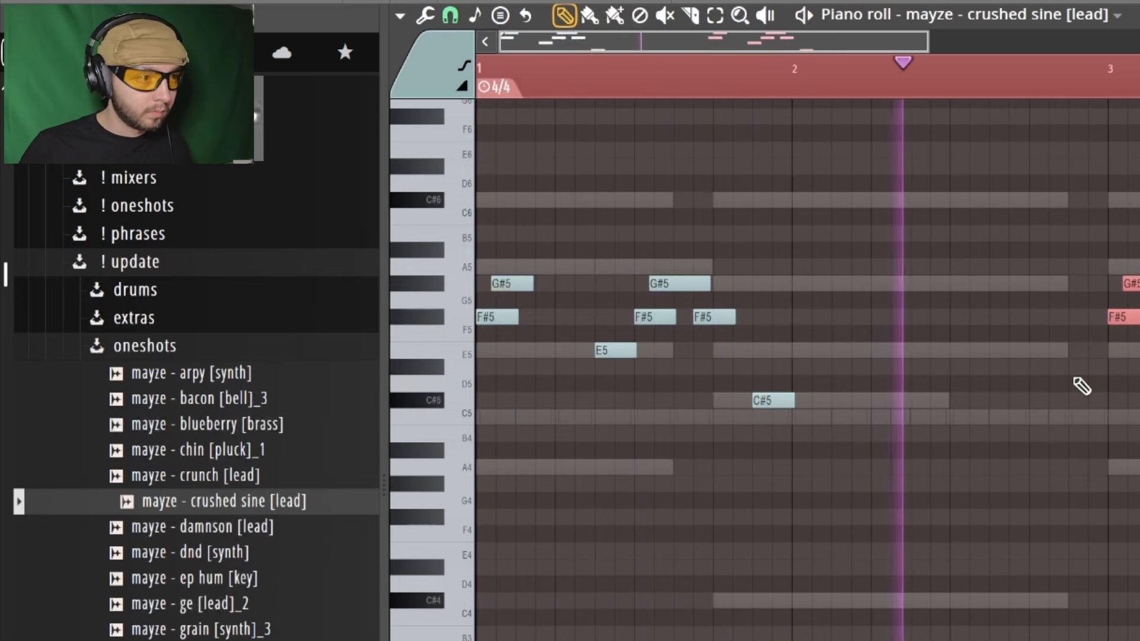
pyautogui.scroll(-2, 1020, 389)
pyautogui.keyDown('ctrl'); pyautogui.click(1077, 400); pyautogui.keyUp('ctrl')
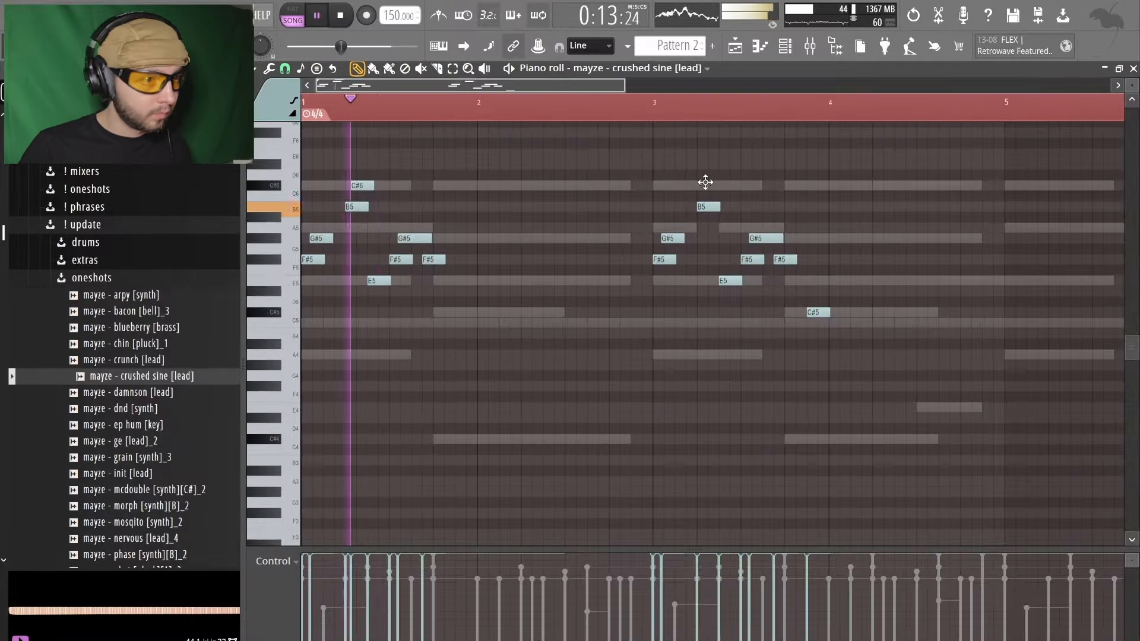
# Step: Place a C#6 note after the B5 in bar 3 of the lead, and duplicate the whole four-bar melody from bar 5
pyautogui.click(705, 182)
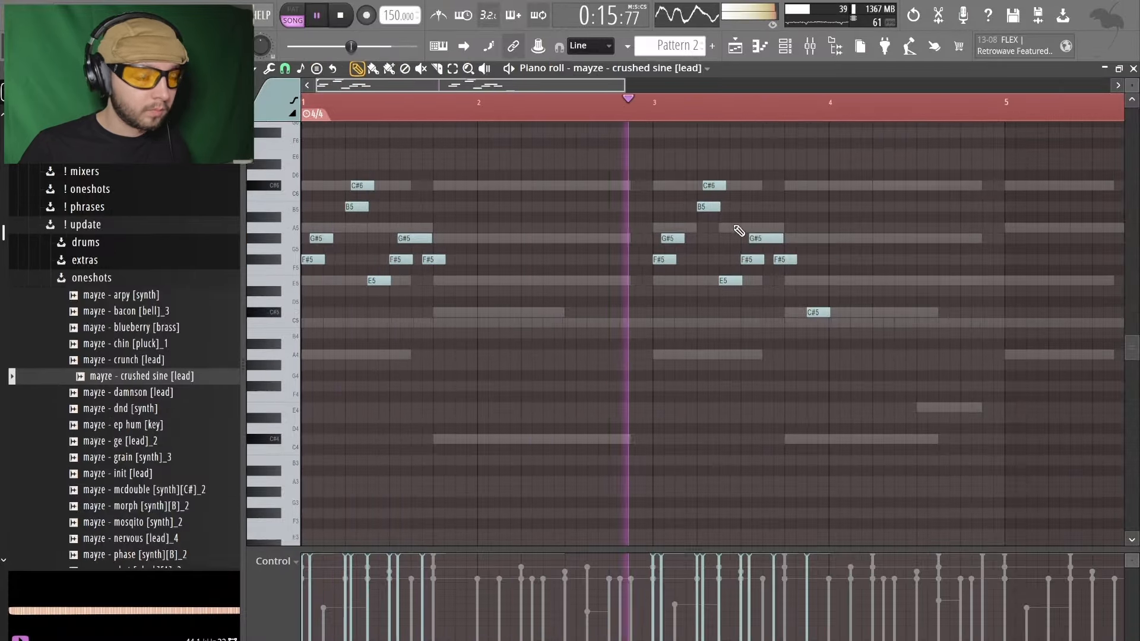
pyautogui.scroll(-2, 657, 247)
pyautogui.hotkey('ctrl', 'a')
pyautogui.moveTo(506, 254); pyautogui.dragTo(916, 259)
# Step: Remove both C#5 notes from the lead and place C#6 and B5 notes at the end of bar 4, copied to the end of bar 8
pyautogui.rightClick(598, 314)
pyautogui.rightClick(1005, 314)
pyautogui.click(891, 186)
pyautogui.click(898, 208)
pyautogui.moveTo(882, 161); pyautogui.dragTo(1109, 209)
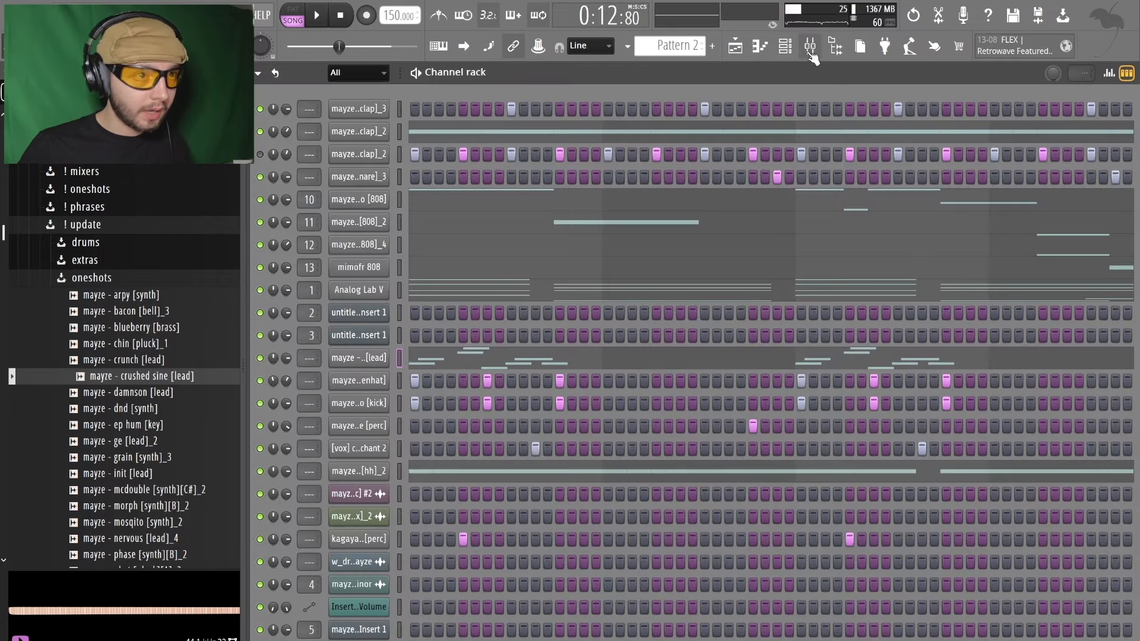
# Step: Apply the ambient - accent mixer preset to the crushed sine lead and play the melody from bar 1
pyautogui.click(810, 53)
pyautogui.click(813, 54)
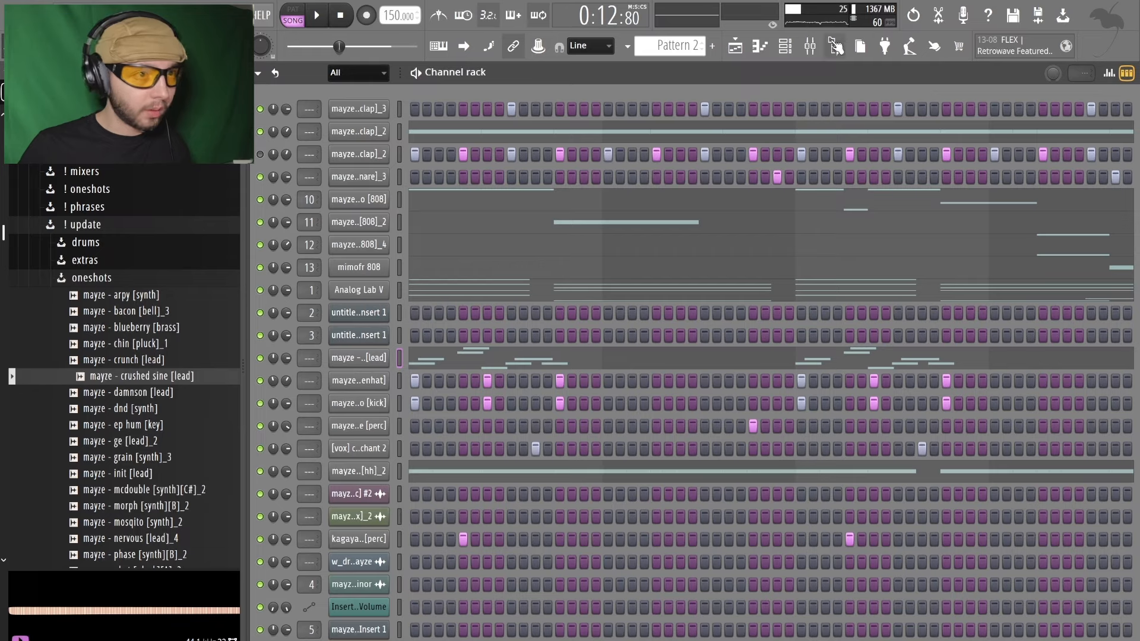
pyautogui.click(811, 52)
pyautogui.press('space')
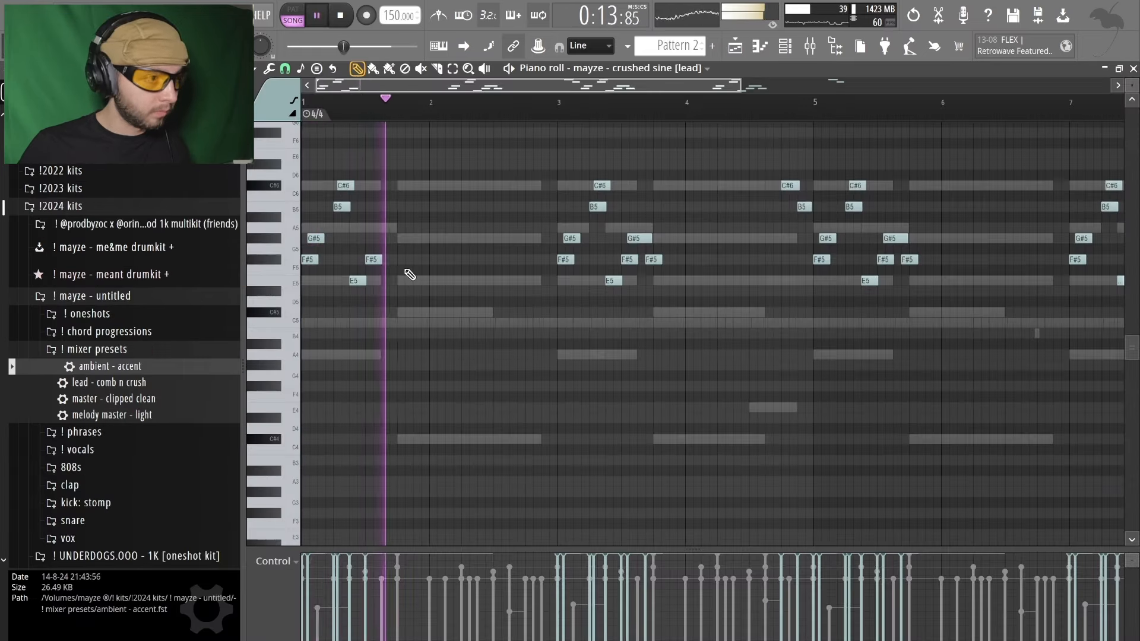
pyautogui.press('space')
pyautogui.press('space')
# Step: Remove the last G#5 and the two F#5 notes around it from the lead phrase in bar 3
pyautogui.click(373, 259)
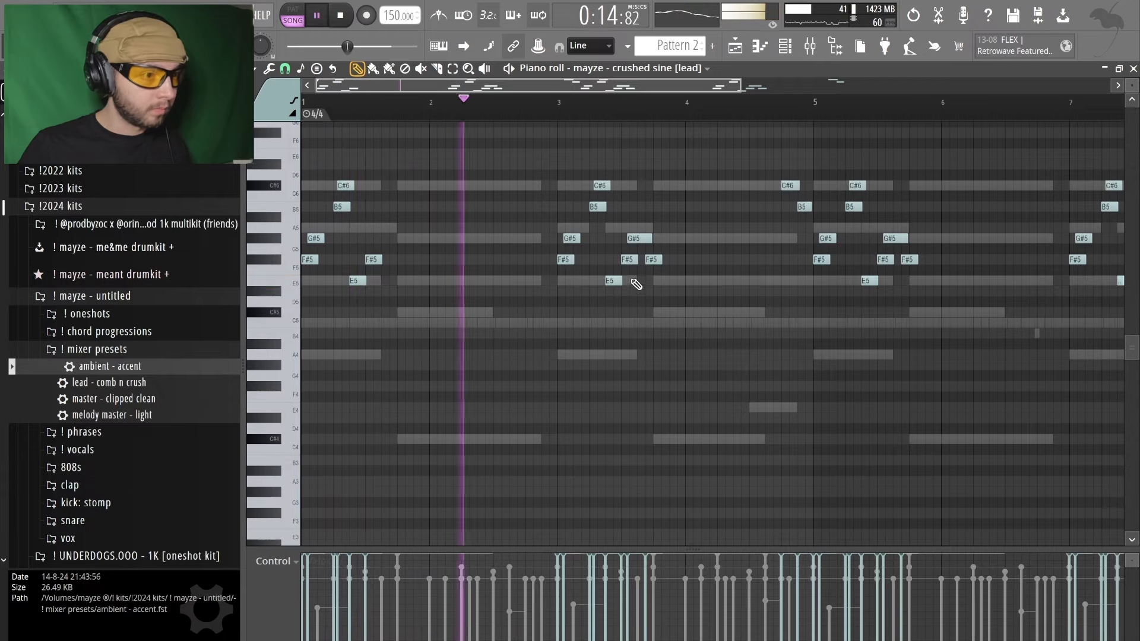
pyautogui.rightClick(640, 239)
pyautogui.rightClick(630, 260)
pyautogui.rightClick(653, 259)
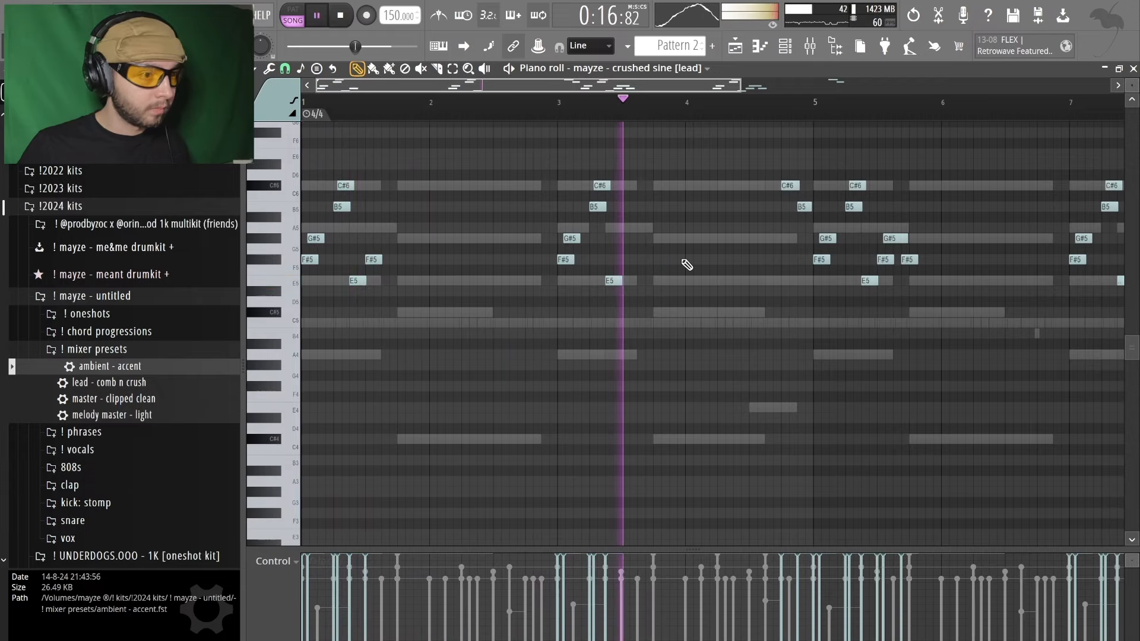
# Step: Thin out the lead phrase endings by removing G#5 and F#5 in bar 5 and the closing G#5 and both F#5 notes in bar 7
pyautogui.keyDown('ctrl'); pyautogui.scroll(-3, 686, 265); pyautogui.keyUp('ctrl')
pyautogui.rightClick(723, 238)
pyautogui.rightClick(730, 260)
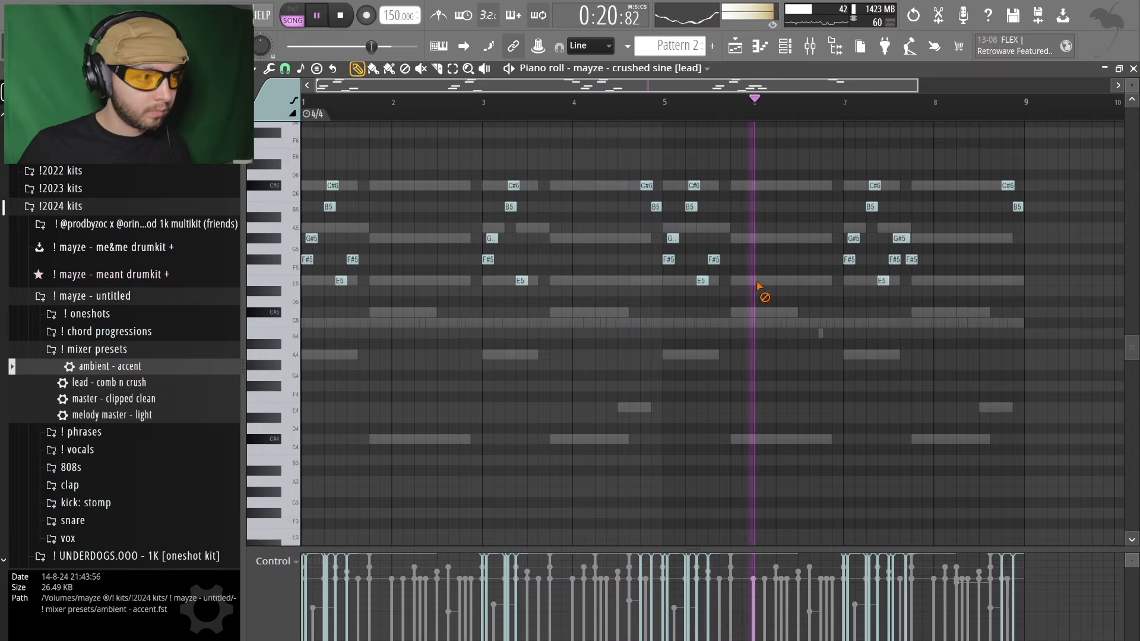
pyautogui.rightClick(899, 238)
pyautogui.rightClick(894, 260)
pyautogui.rightClick(911, 260)
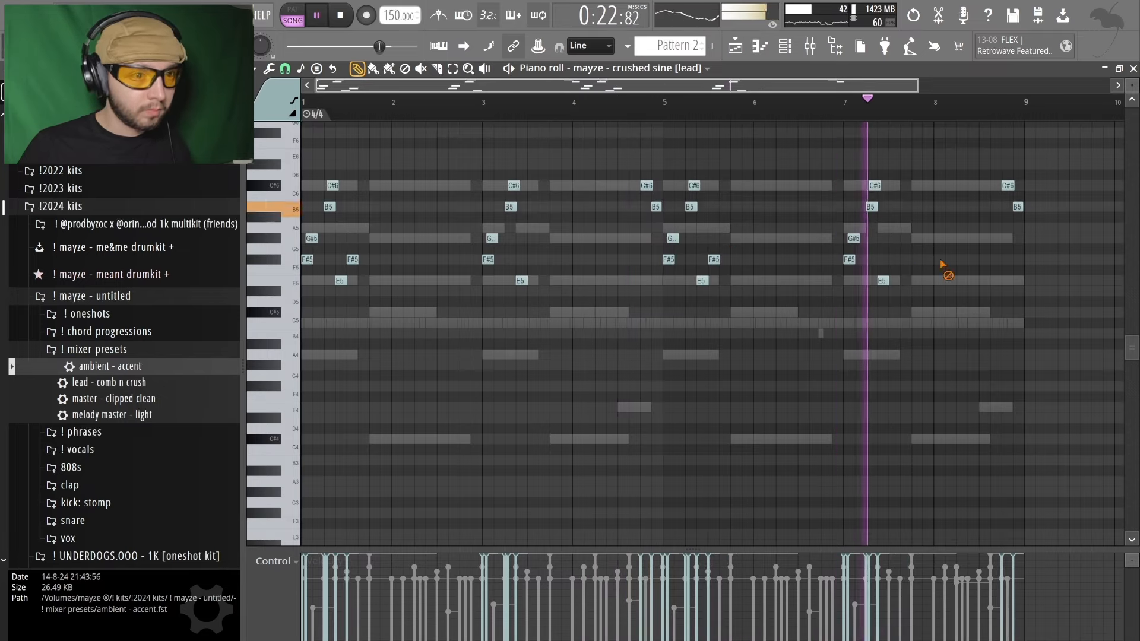
# Step: Remove the C#6 and B5 notes at the end of bar 8 and the C#6 at the end of bar 4
pyautogui.rightClick(1007, 186)
pyautogui.rightClick(1018, 207)
pyautogui.rightClick(646, 186)
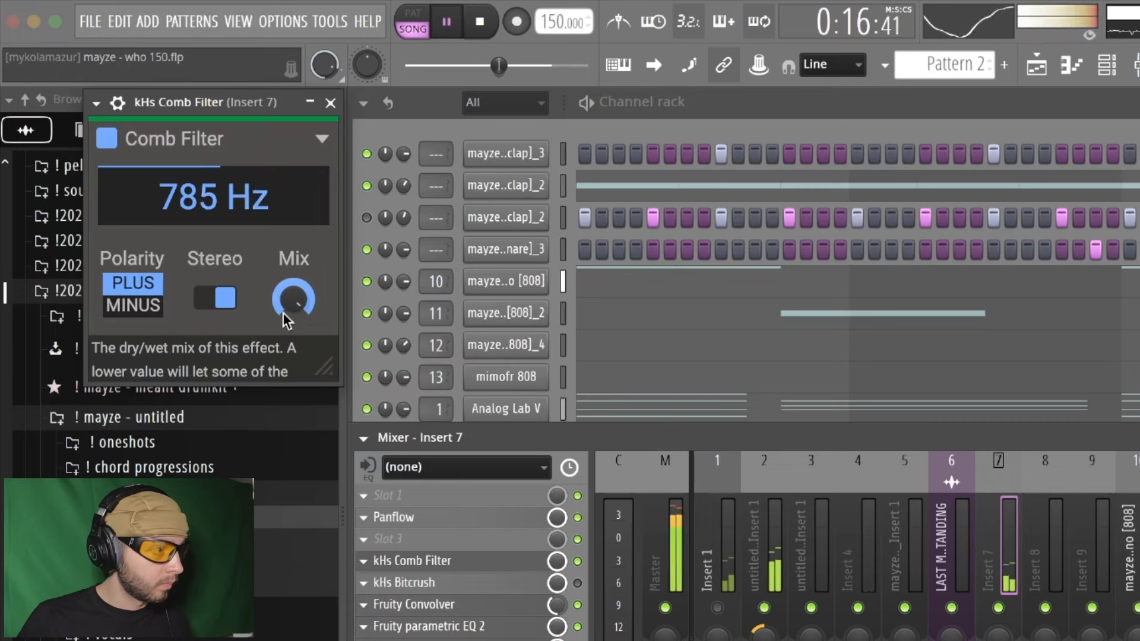
# Step: Raise the Comb Filter cutoff on mixer insert 7 to 2.15 kHz and try its polarity setting
pyautogui.moveTo(214, 196)
pyautogui.mouseDown()
pyautogui.moveTo(214, 160)
pyautogui.moveTo(200, 202)
pyautogui.moveTo(200, 185)
pyautogui.mouseUp()
pyautogui.scroll(-4, 202, 209)
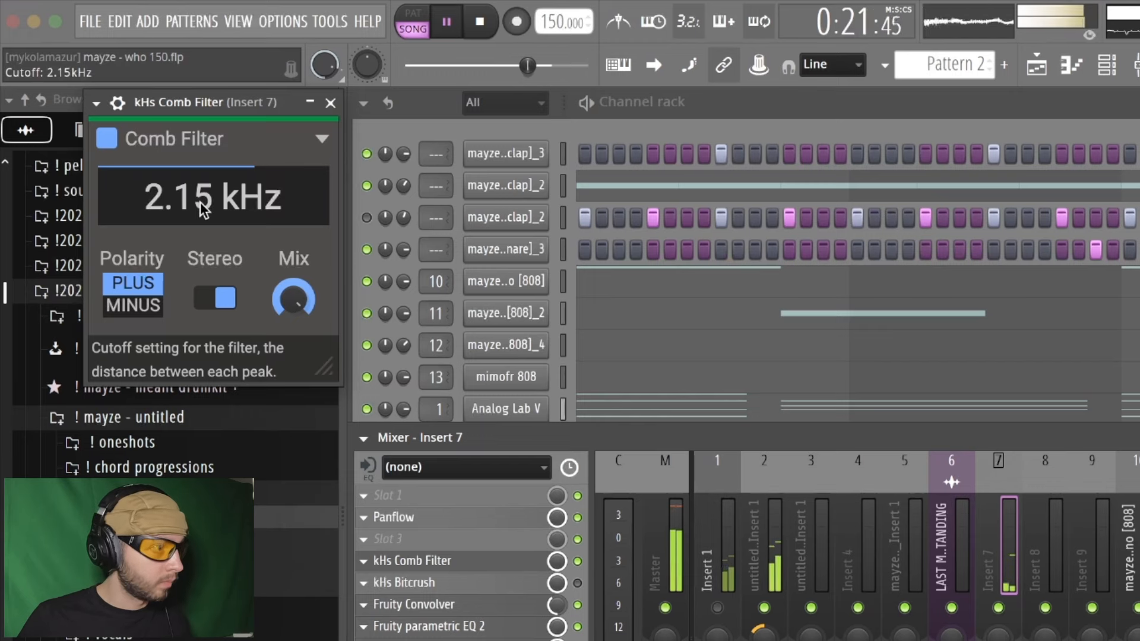
pyautogui.click(158, 283)
pyautogui.click(165, 280)
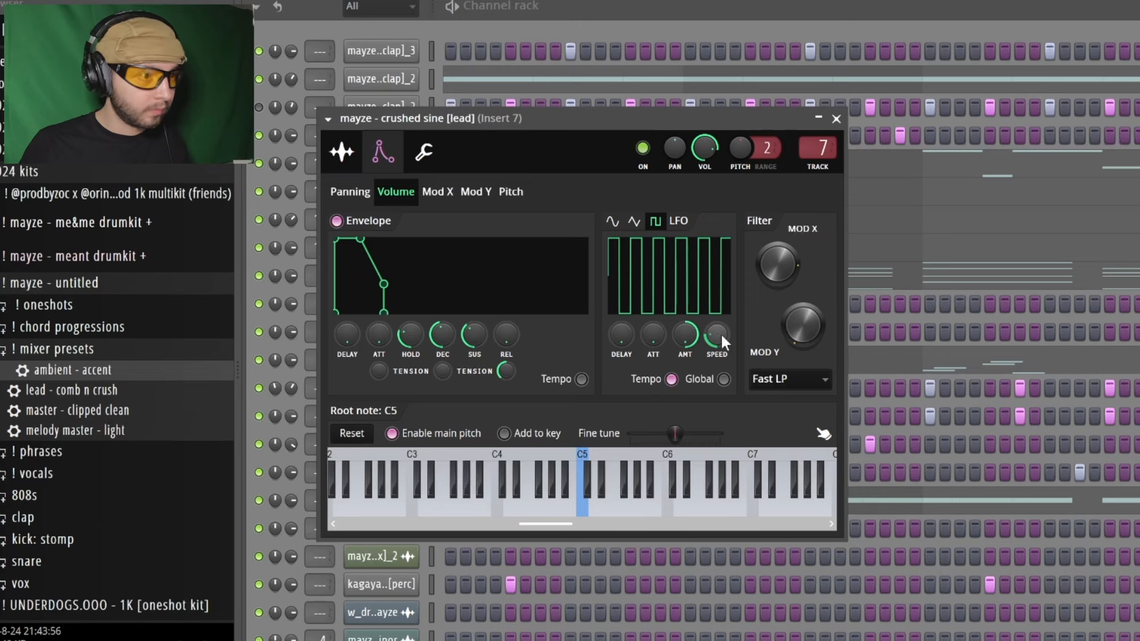
# Step: Raise the attack tension of the crushed sine lead's volume envelope, and check its effects chain in the mixer during playback
pyautogui.moveTo(379, 371); pyautogui.dragTo(379, 329)
pyautogui.click(835, 119)
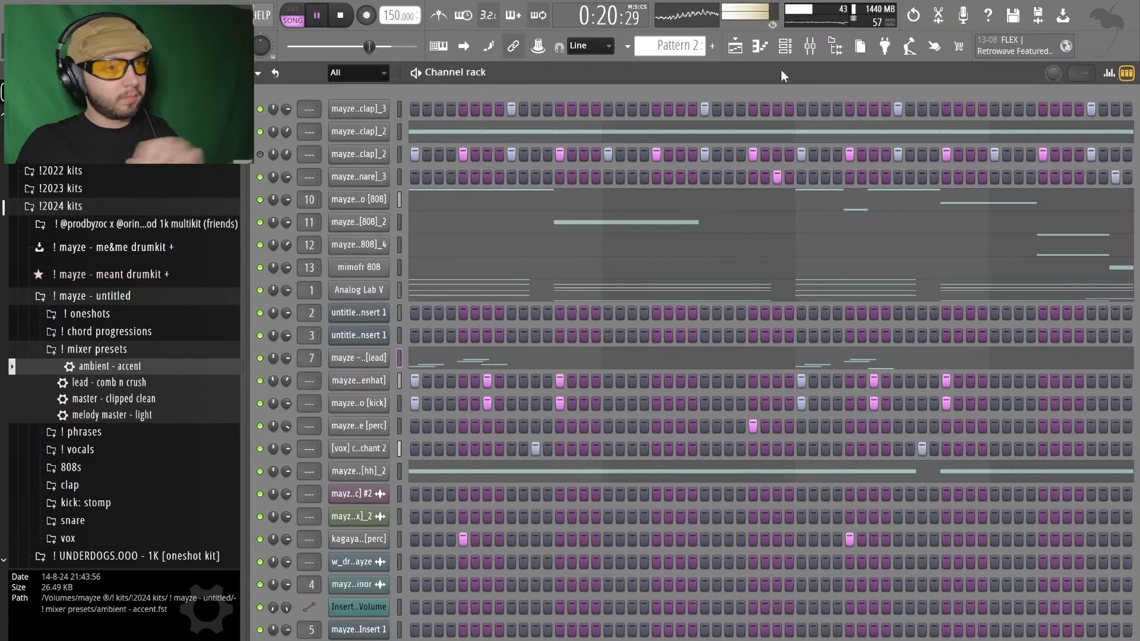
pyautogui.press('F9')
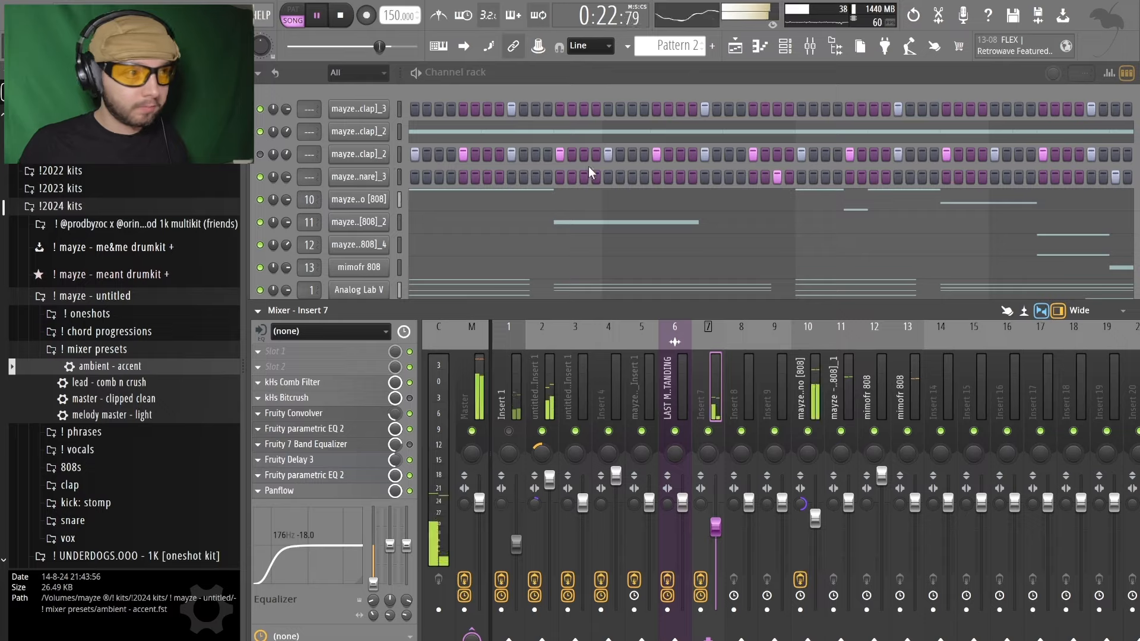
pyautogui.press('F9')
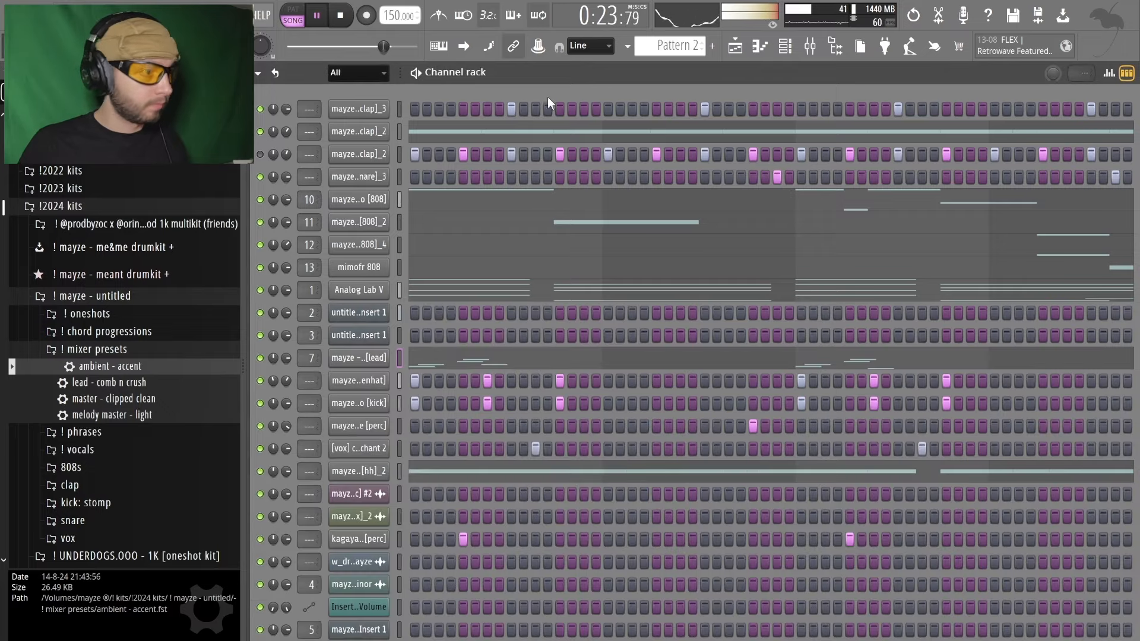
pyautogui.click(104, 300)
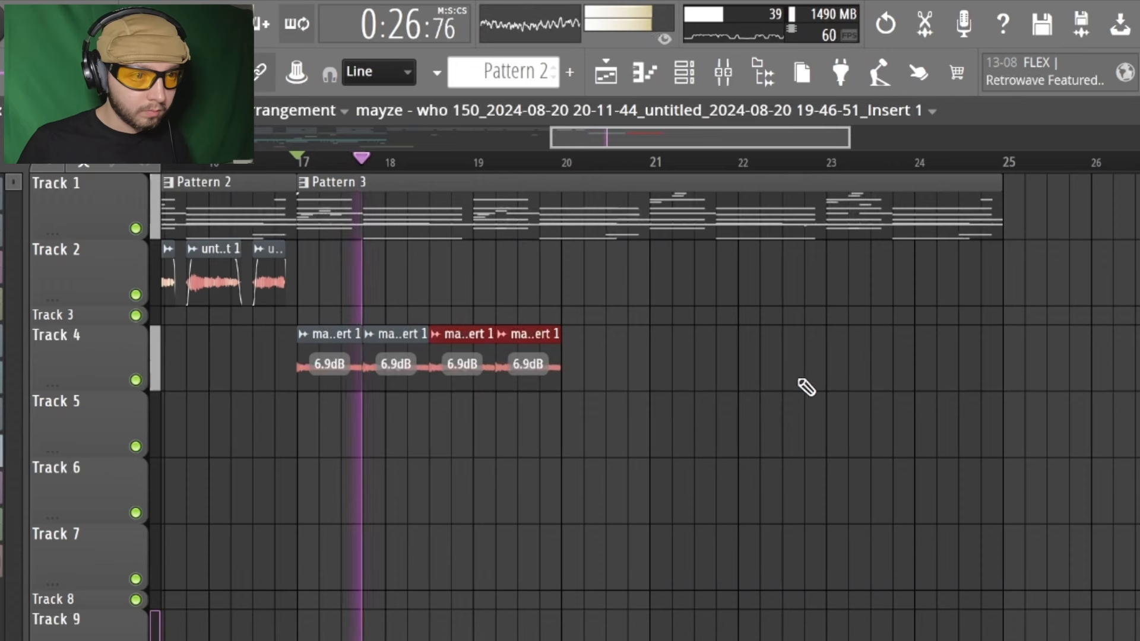
# Step: Duplicate the pairs of audio clips along Track 4 from bar 20 onward to continue the row beneath Pattern 3
pyautogui.moveTo(812, 246); pyautogui.dragTo(620, 250)
pyautogui.moveTo(427, 389)
pyautogui.mouseDown()
pyautogui.moveTo(320, 362)
pyautogui.moveTo(614, 345)
pyautogui.mouseUp()
pyautogui.moveTo(845, 311)
pyautogui.mouseDown()
pyautogui.moveTo(847, 324)
pyautogui.moveTo(714, 383)
pyautogui.mouseUp()
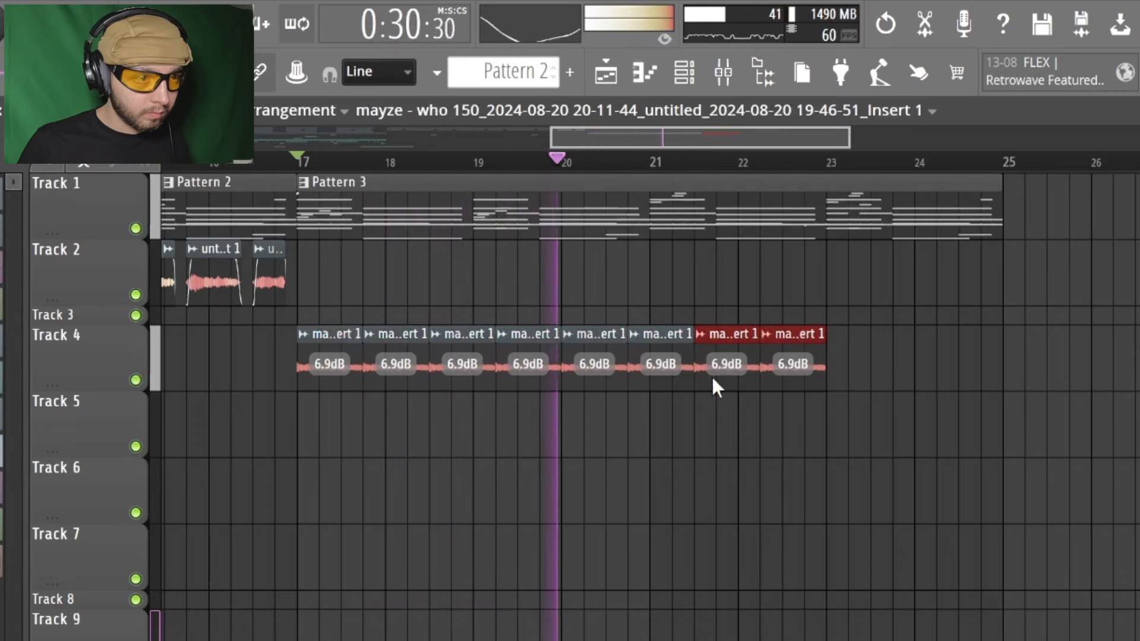
pyautogui.moveTo(733, 331); pyautogui.dragTo(1002, 333)
pyautogui.keyDown('ctrl'); pyautogui.click(922, 320); pyautogui.keyUp('ctrl')
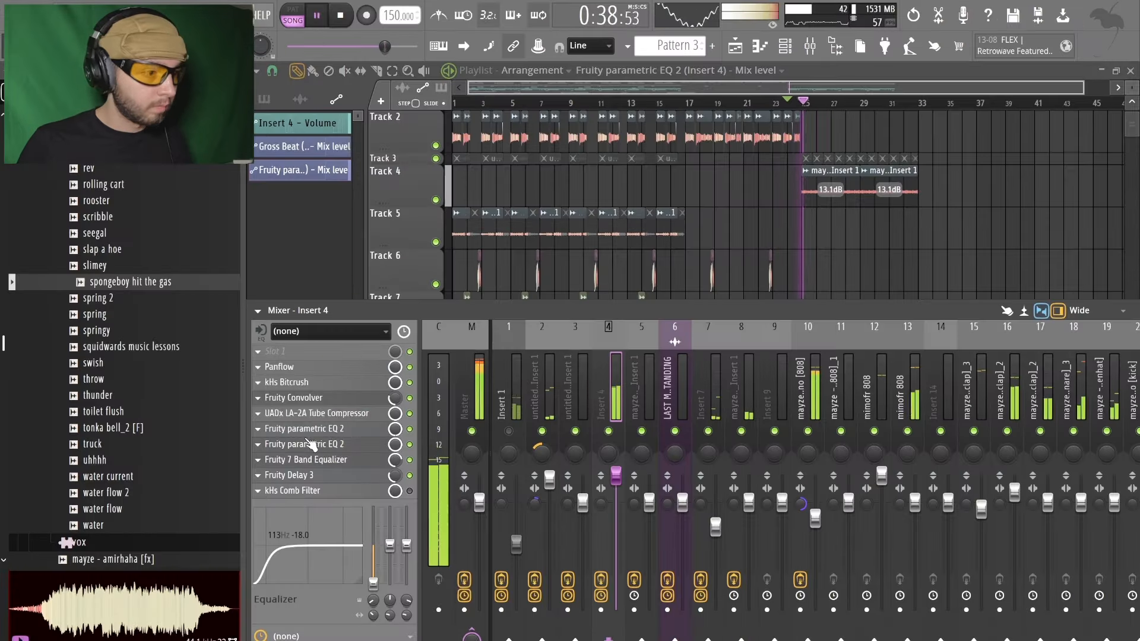
# Step: Open the second Fruity parametric EQ 2 on mixer insert 4, and raise the lookahead of the Pro-L 2 limiter
pyautogui.click(309, 444)
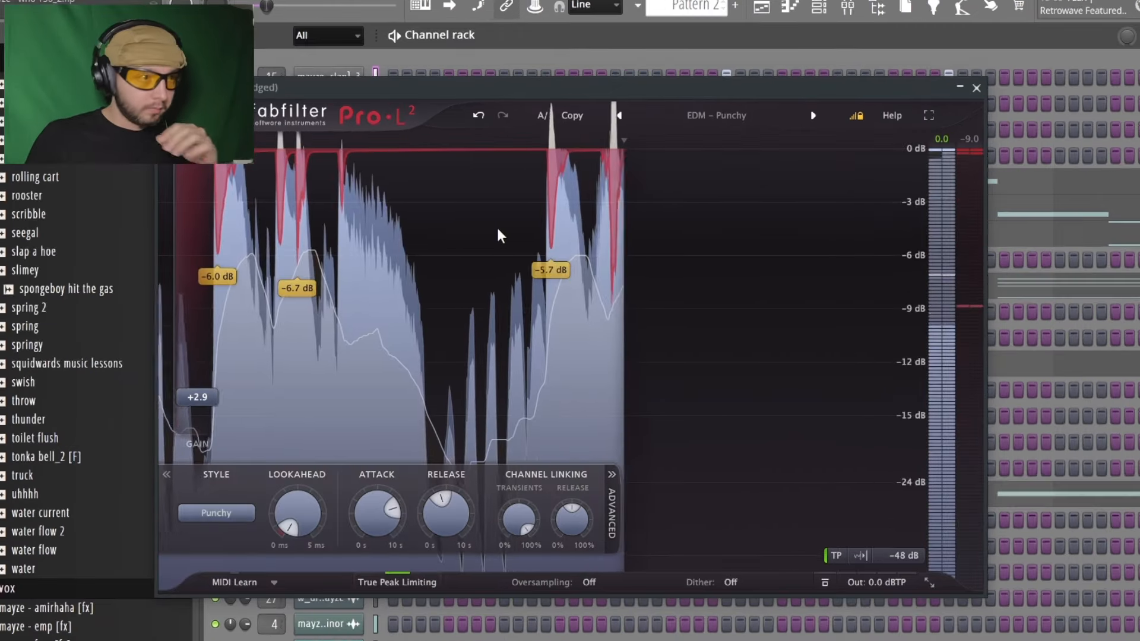
pyautogui.moveTo(292, 499)
pyautogui.moveTo(291, 503); pyautogui.dragTo(297, 483)
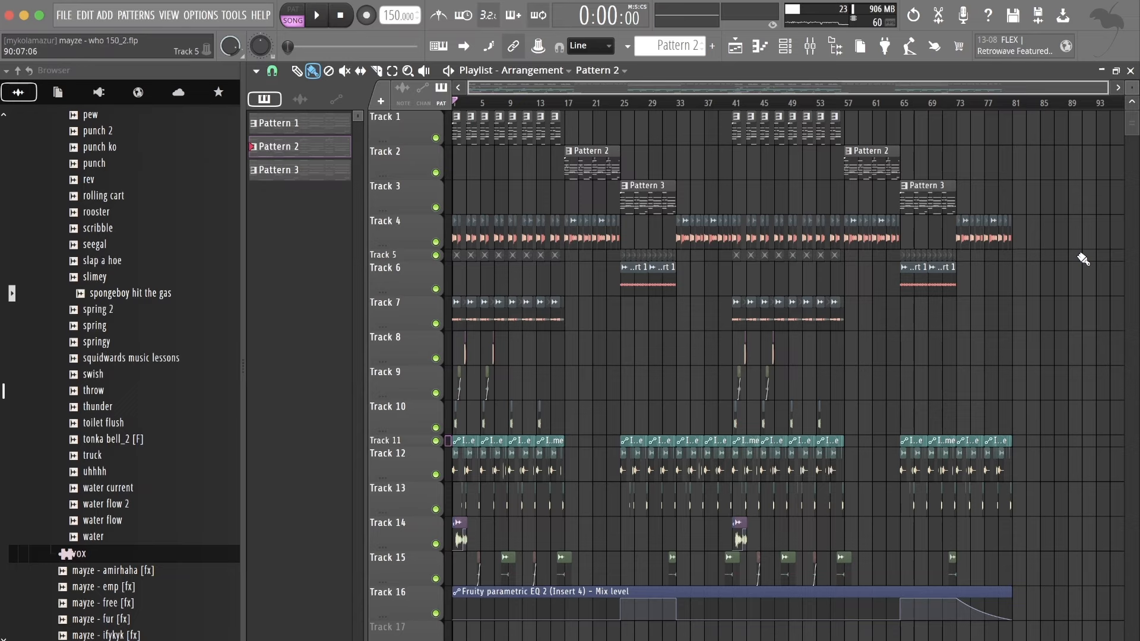
# Step: Play the full arrangement from the start and collapse the fx and meant drumkit folders in the browser
pyautogui.press('space')
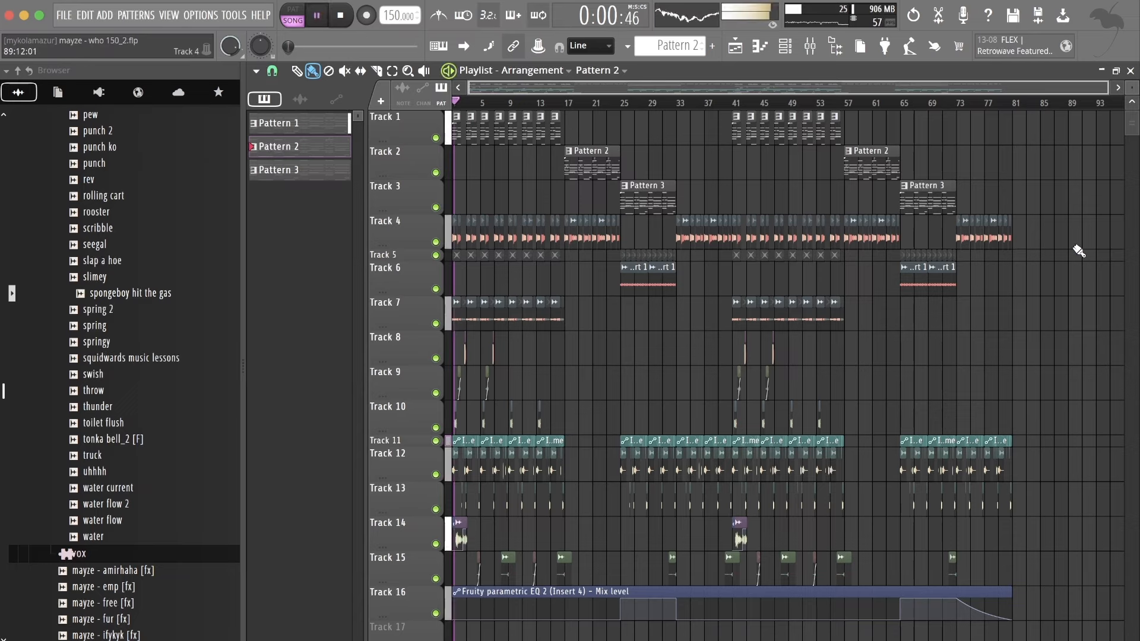
pyautogui.scroll(15, 113, 297)
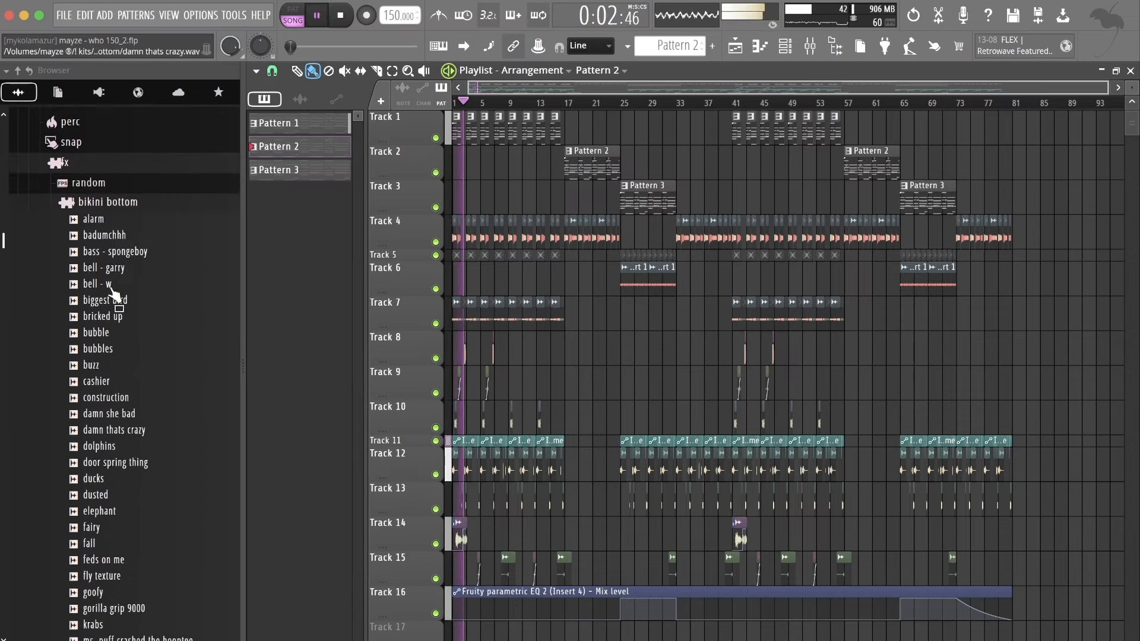
pyautogui.click(109, 224)
pyautogui.scroll(8, 111, 247)
pyautogui.scroll(-2, 111, 255)
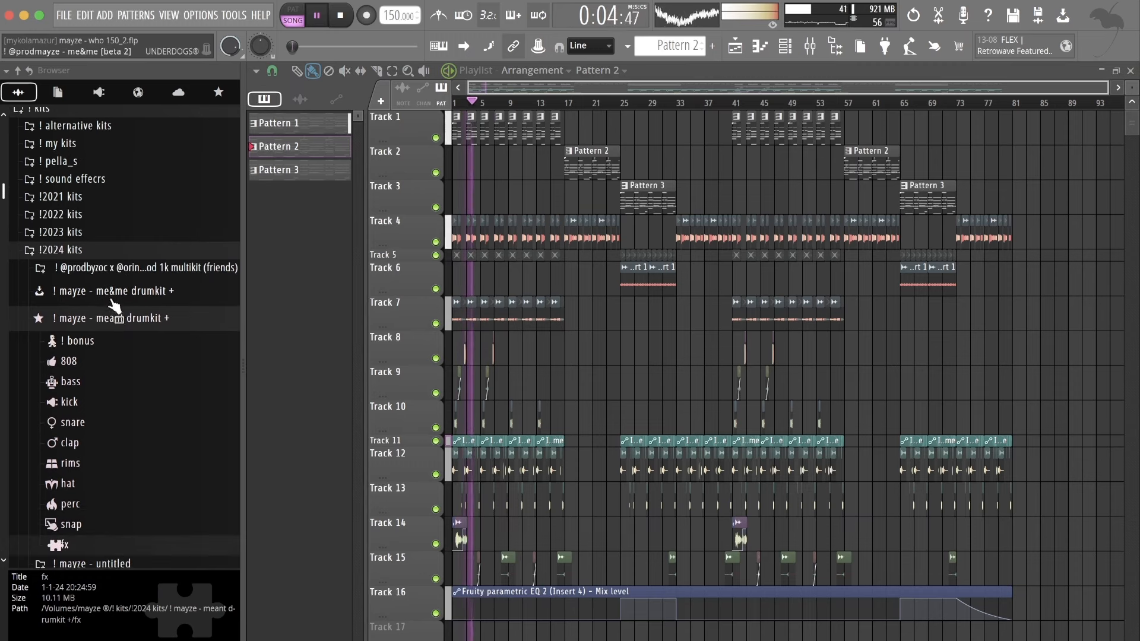
pyautogui.click(116, 320)
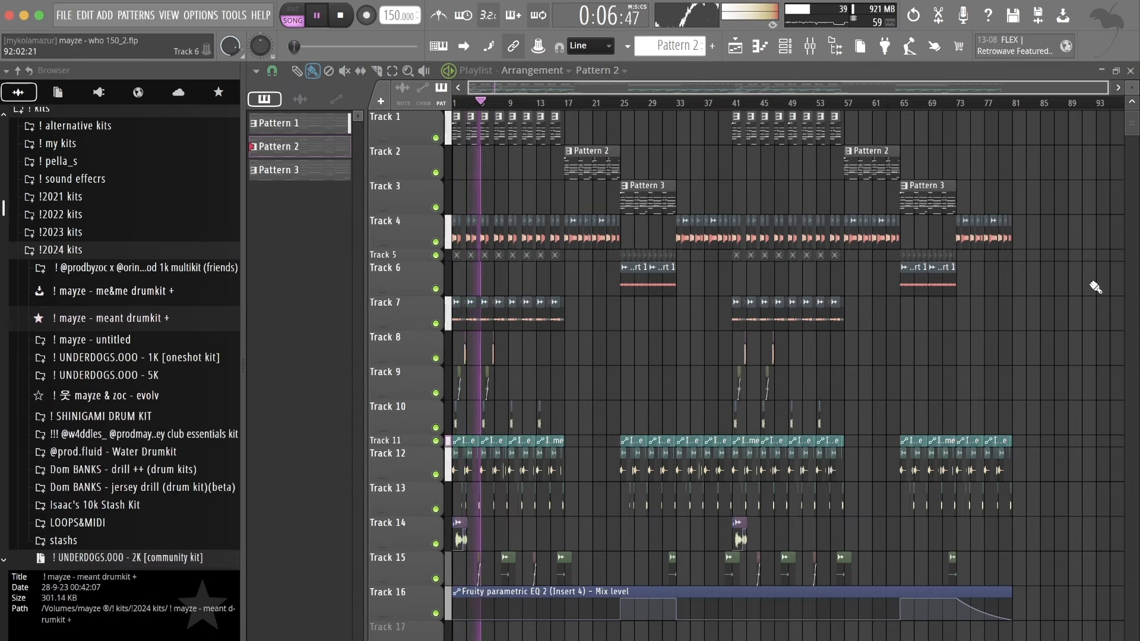